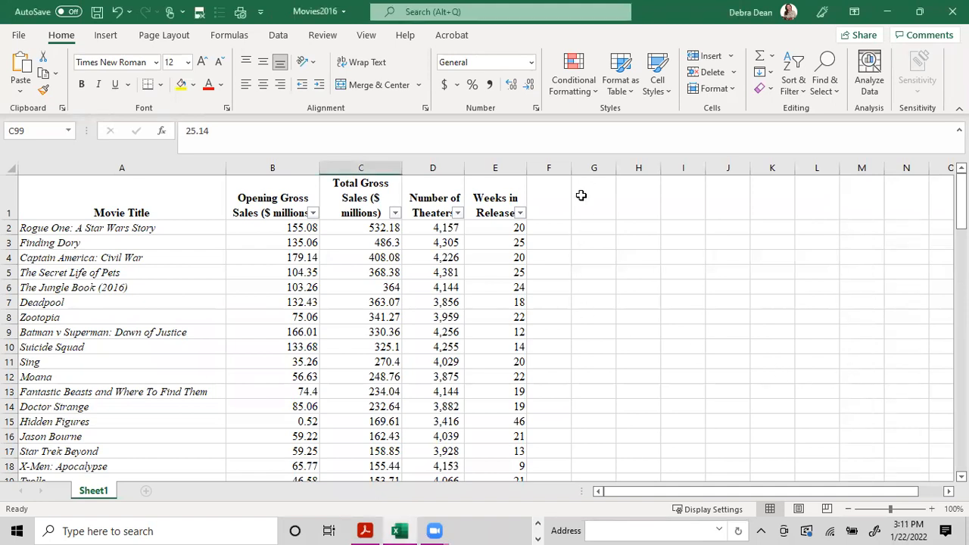
pyautogui.click(313, 214)
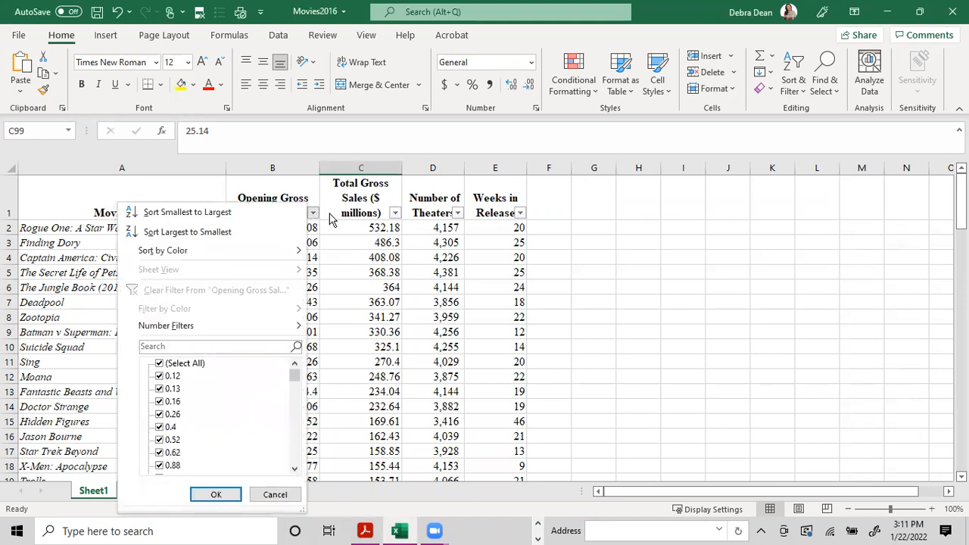
pyautogui.click(398, 216)
pyautogui.click(396, 214)
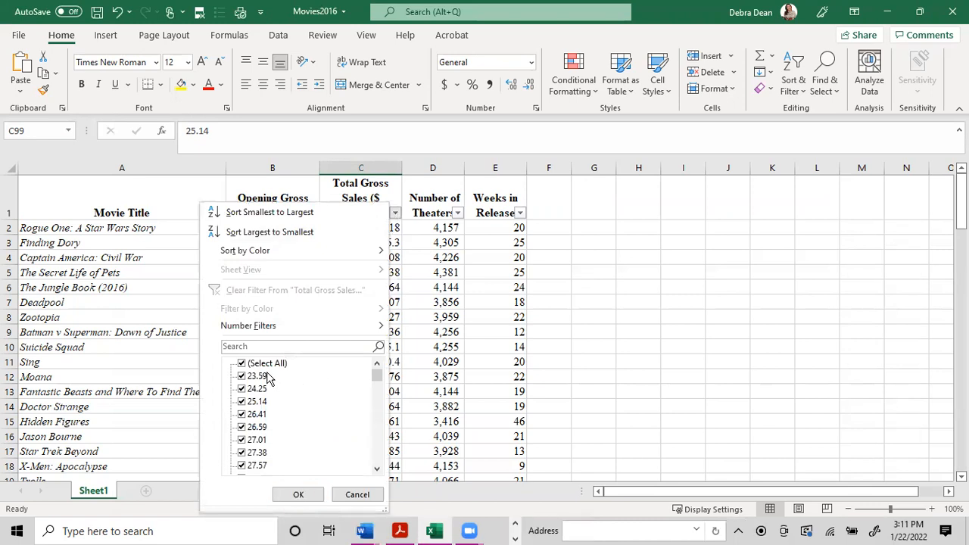
pyautogui.click(240, 365)
pyautogui.scroll(-3, 261, 390)
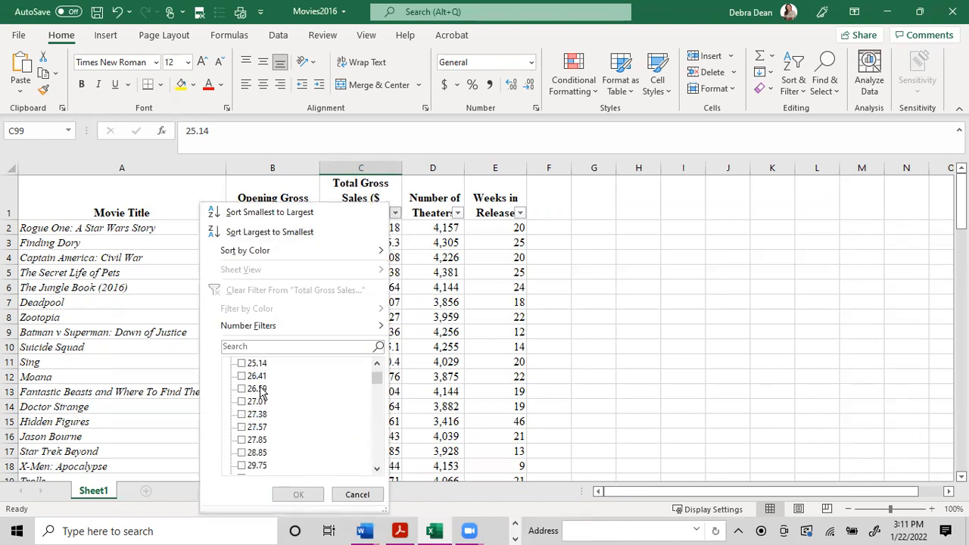
pyautogui.scroll(-20, 261, 390)
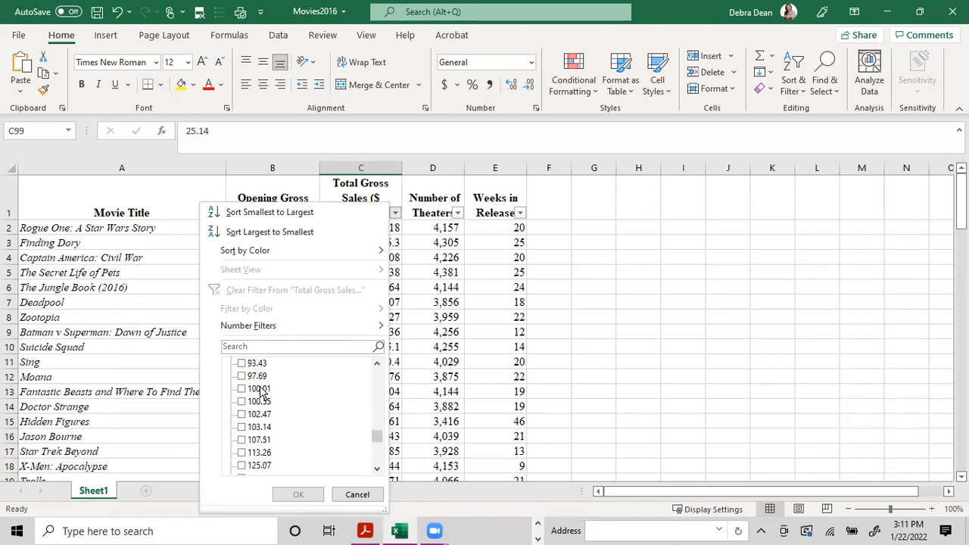
pyautogui.scroll(-1, 261, 390)
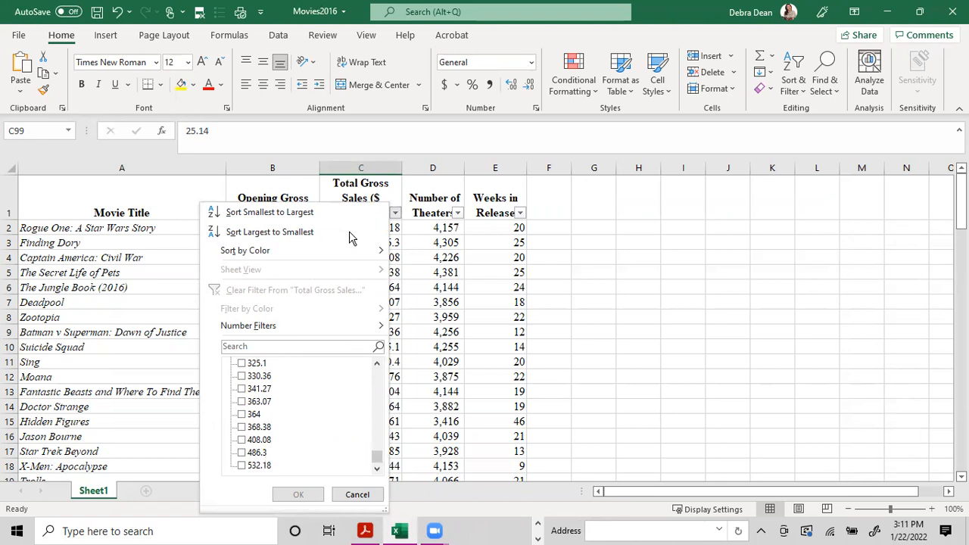
pyautogui.click(375, 184)
# Filter the Total Gross Sales column to show only the value 46.84, and clear the filter after viewing the result
pyautogui.click(395, 213)
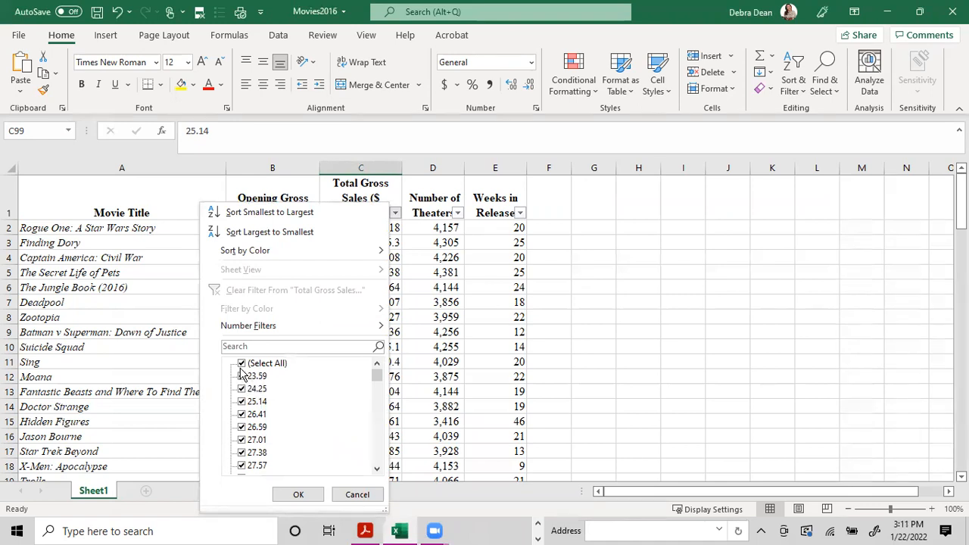
pyautogui.click(242, 364)
pyautogui.scroll(-5, 265, 418)
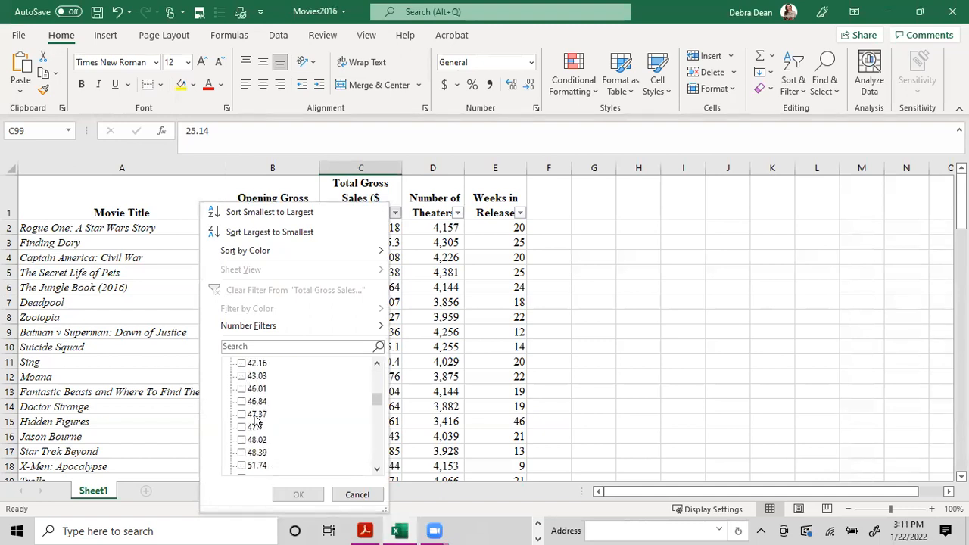
pyautogui.click(256, 402)
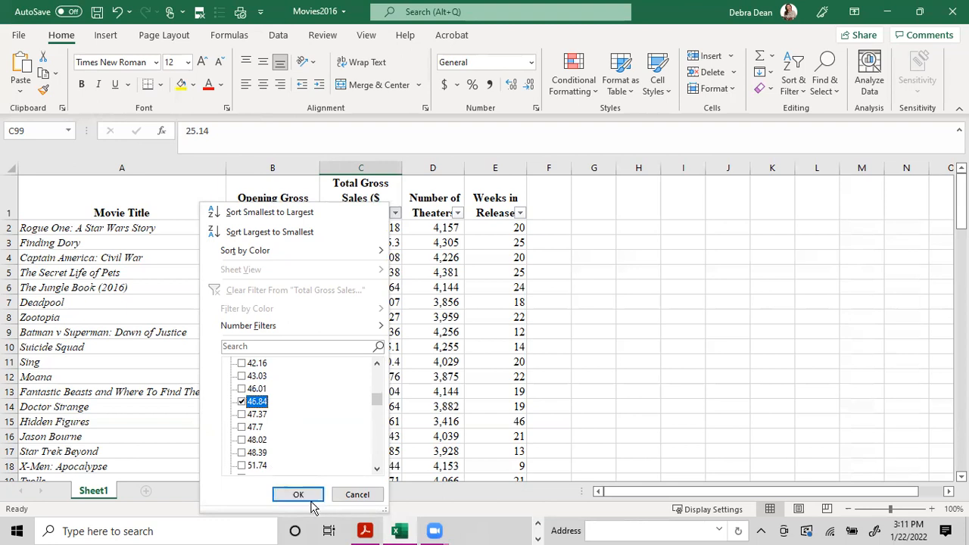
pyautogui.click(300, 495)
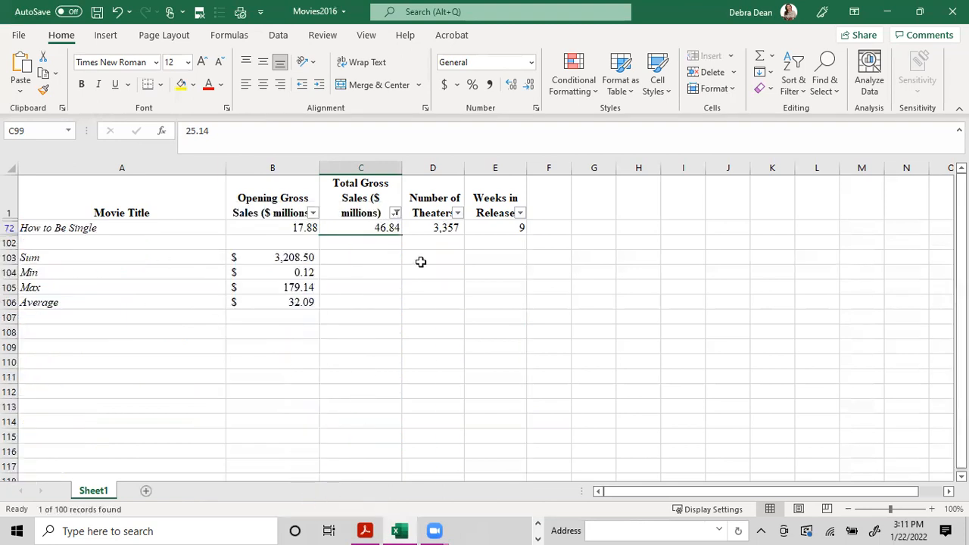
pyautogui.click(278, 38)
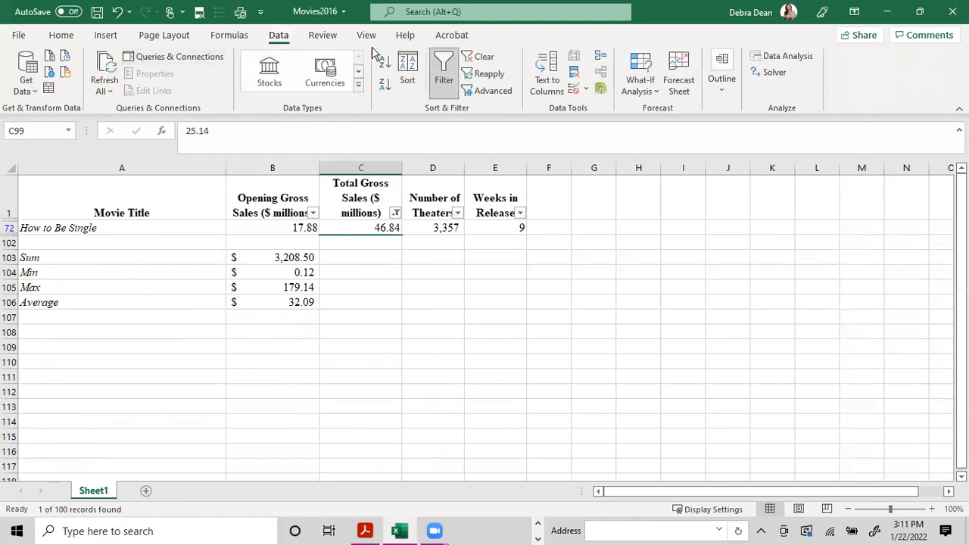
pyautogui.click(481, 59)
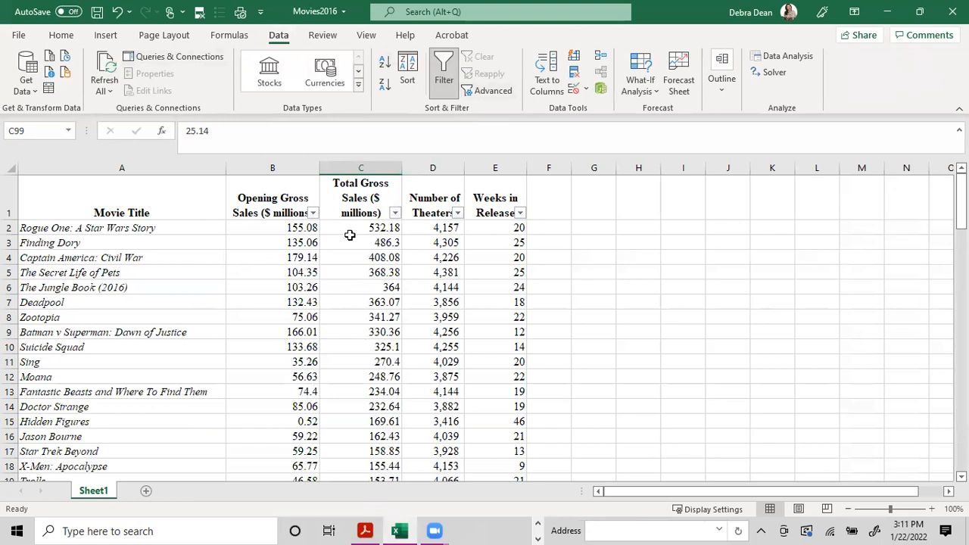
# Filter Total Gross Sales to values between 100 and 200, review the matching movies, and clear the filter
pyautogui.click(395, 212)
pyautogui.moveTo(280, 330)
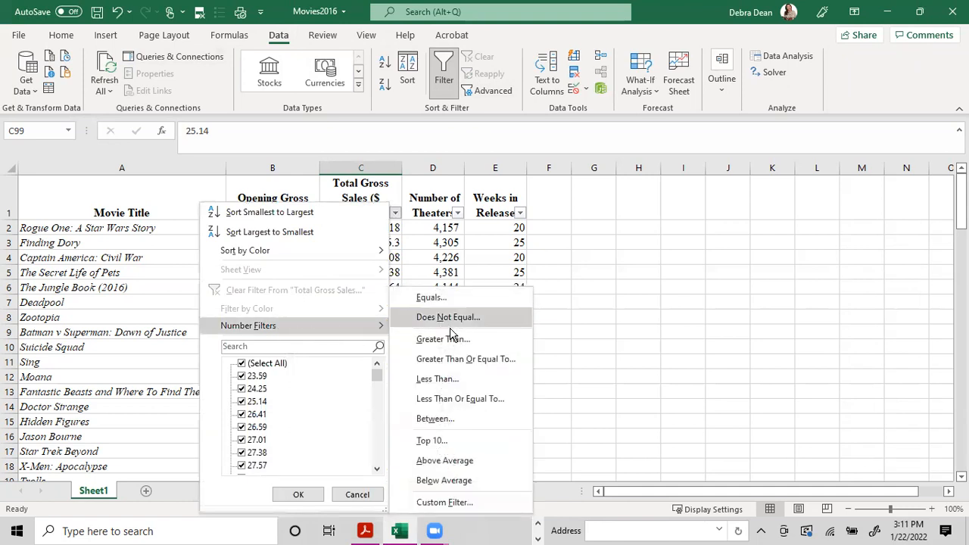
pyautogui.click(443, 420)
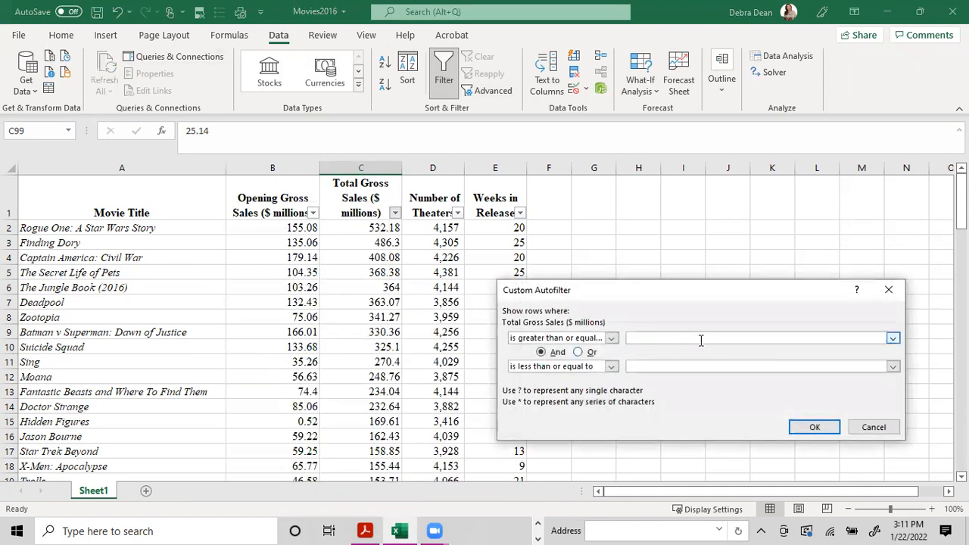
pyautogui.write('100.0')
pyautogui.click(630, 367)
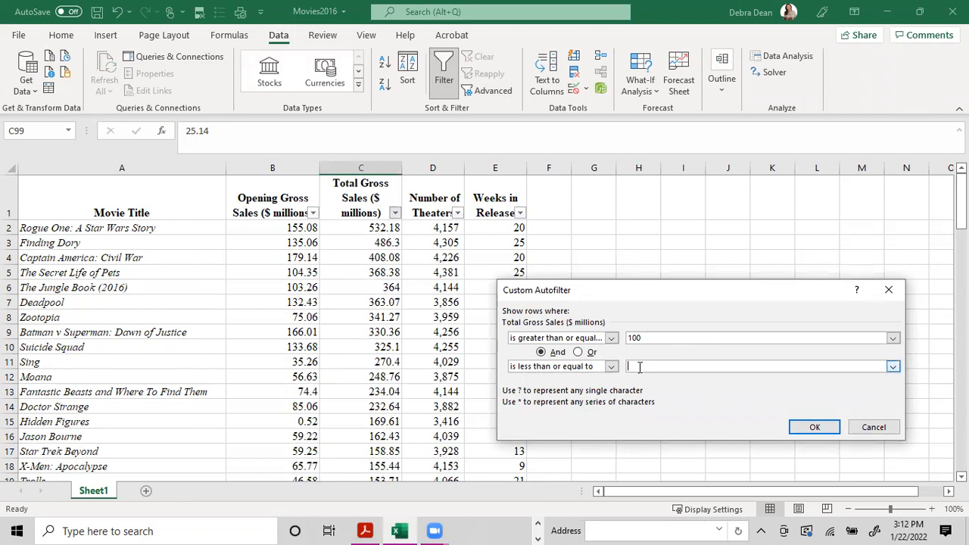
pyautogui.write('200')
pyautogui.click(811, 427)
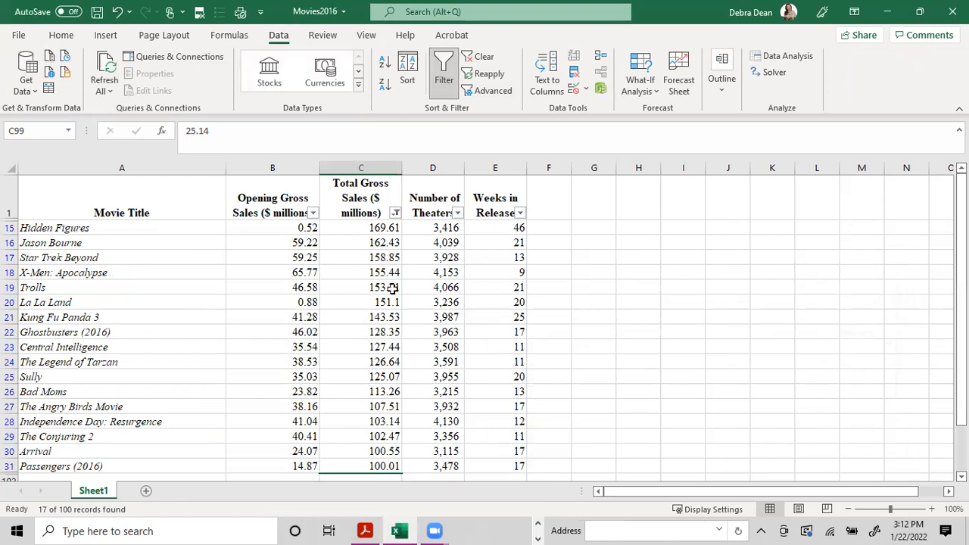
pyautogui.scroll(-2, 374, 427)
pyautogui.scroll(2, 375, 426)
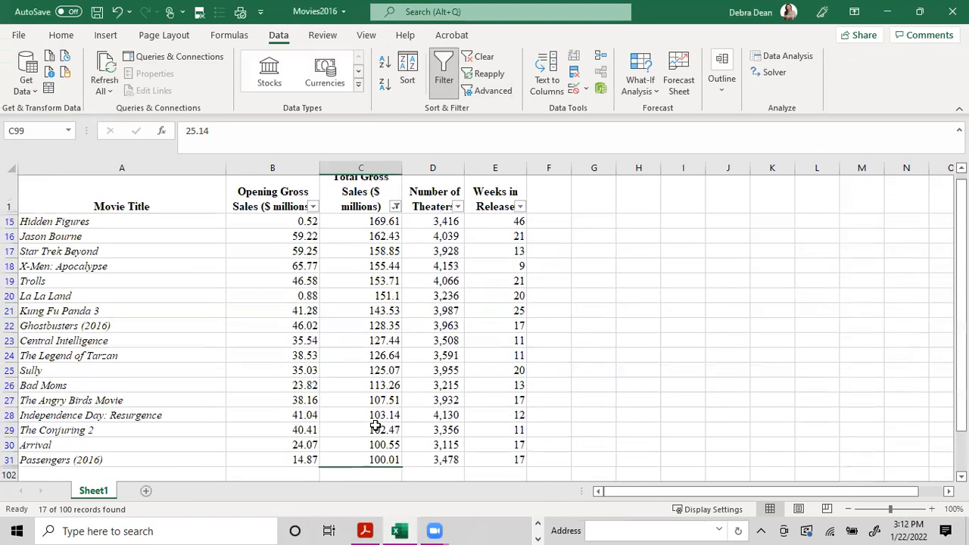
pyautogui.click(484, 58)
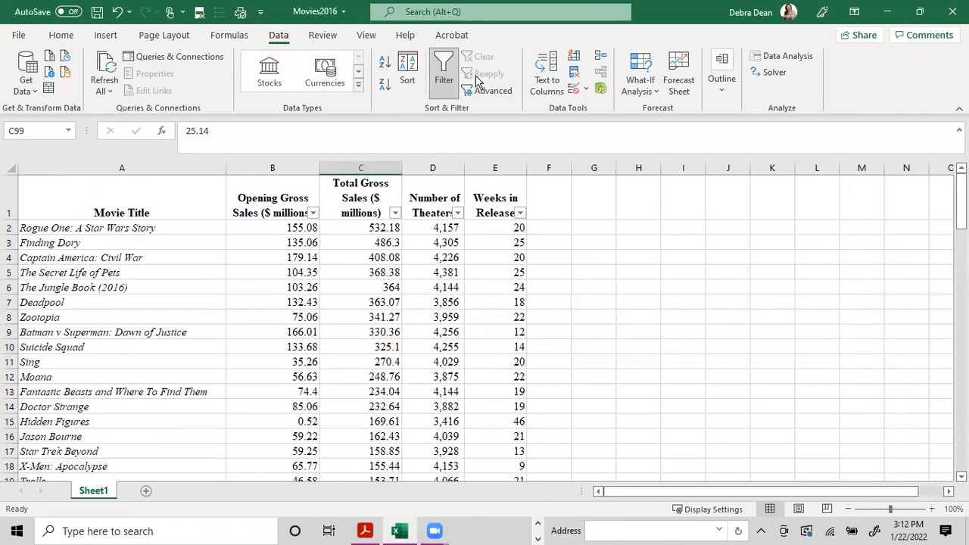
# Filter Total Gross Sales to values greater than 300, and clear the filter after viewing the matching movies
pyautogui.click(393, 212)
pyautogui.moveTo(302, 334)
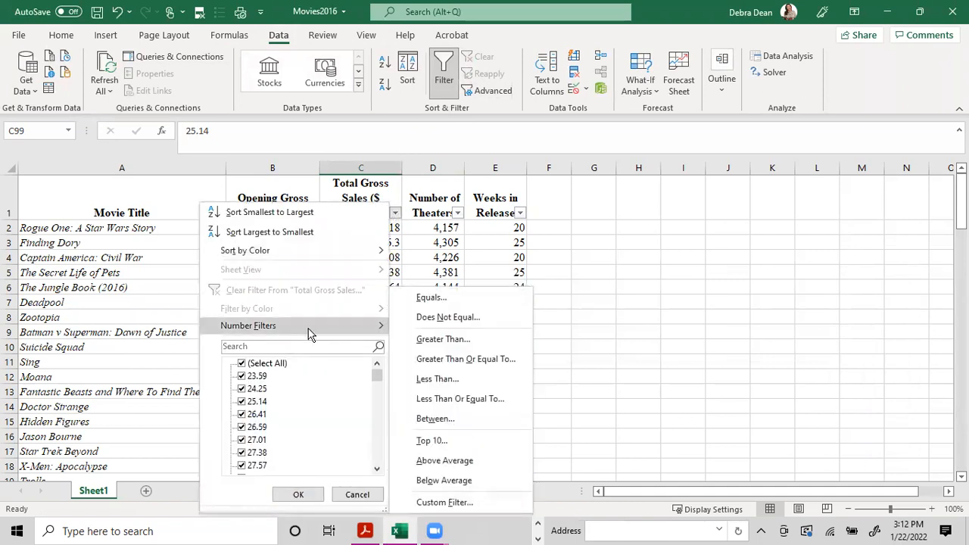
pyautogui.click(443, 340)
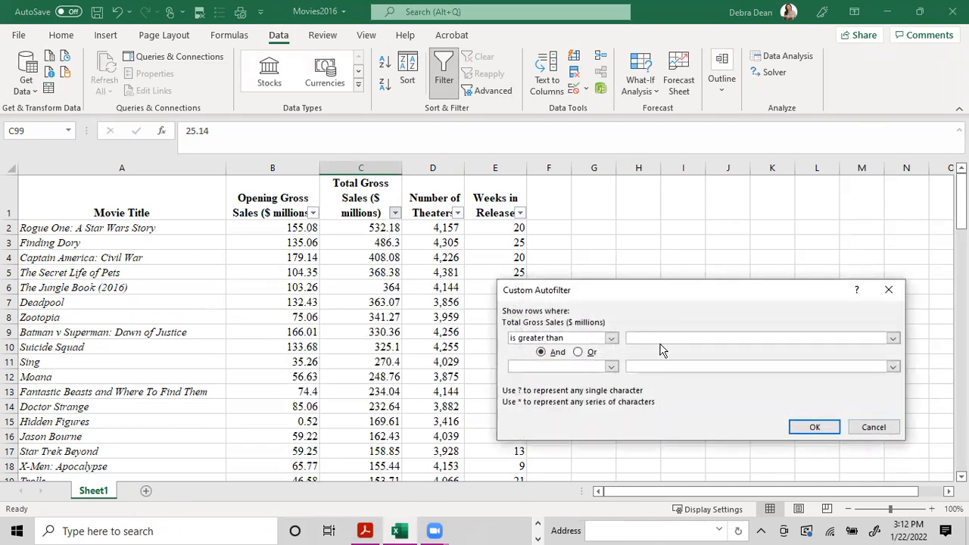
pyautogui.write('300')
pyautogui.click(812, 426)
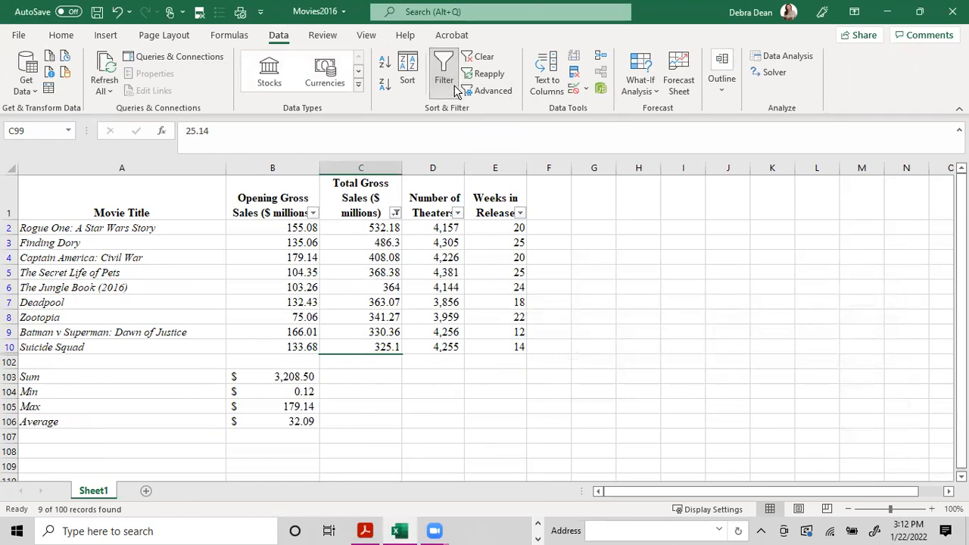
pyautogui.click(479, 56)
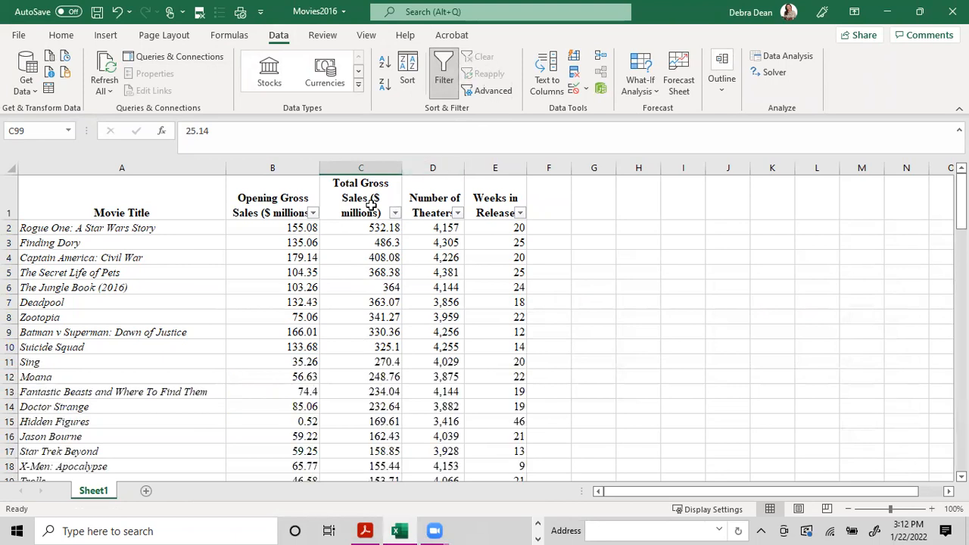
# Select the header cells B1:E1 and switch filtering off and back on for those columns
pyautogui.moveTo(509, 194); pyautogui.dragTo(212, 194)
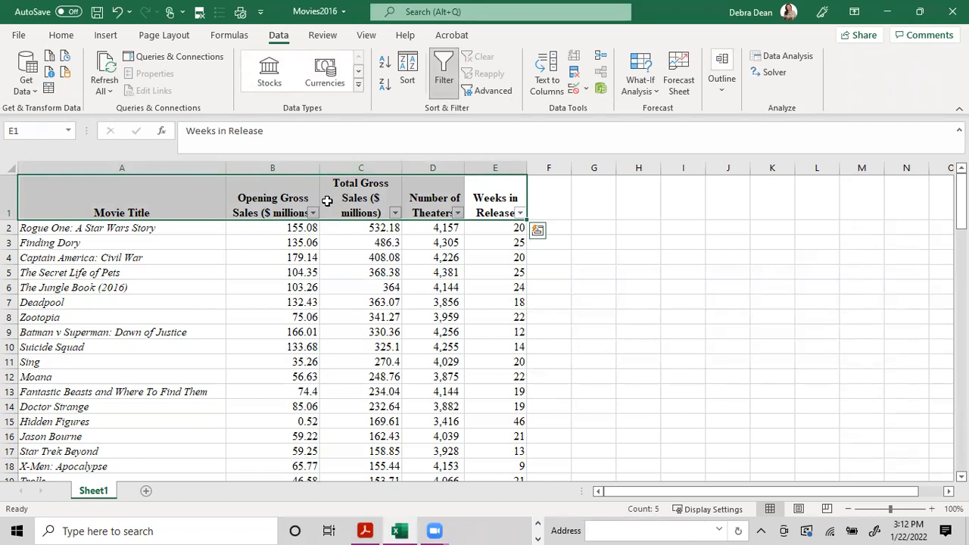
pyautogui.click(276, 197)
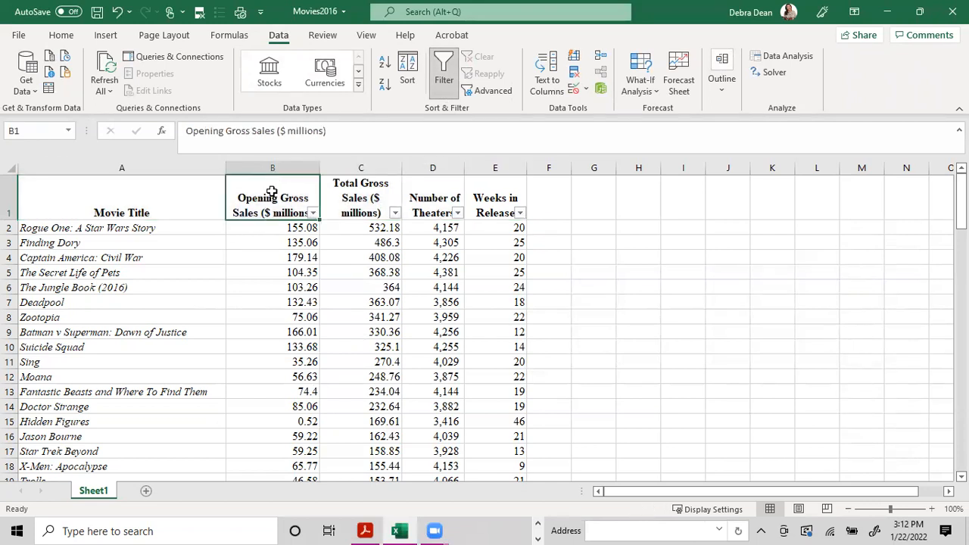
pyautogui.moveTo(336, 189); pyautogui.dragTo(530, 195)
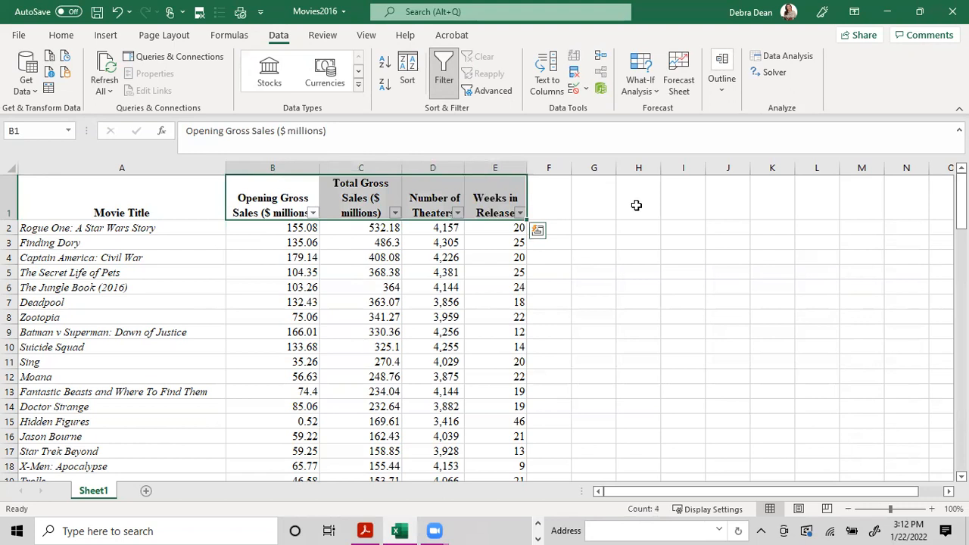
pyautogui.click(444, 73)
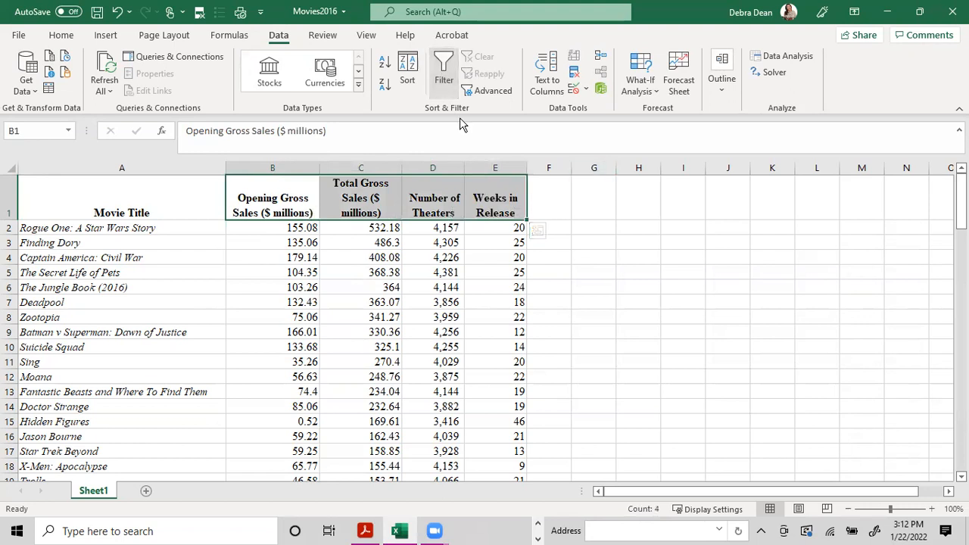
pyautogui.click(439, 70)
pyautogui.click(669, 244)
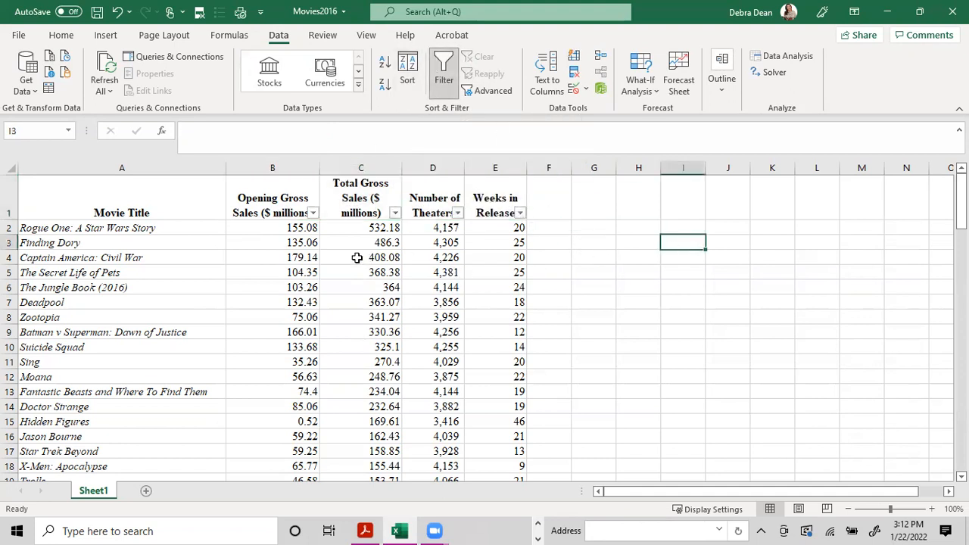
# Go through the Sum, Min, Max and Average labels in A103:A106 below the movie list
pyautogui.scroll(-4, 301, 264)
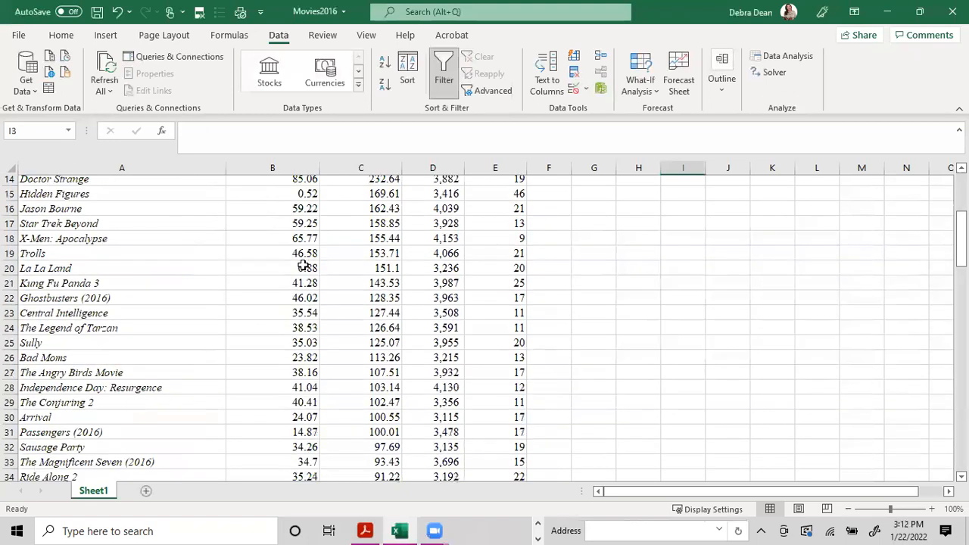
pyautogui.scroll(-20, 303, 267)
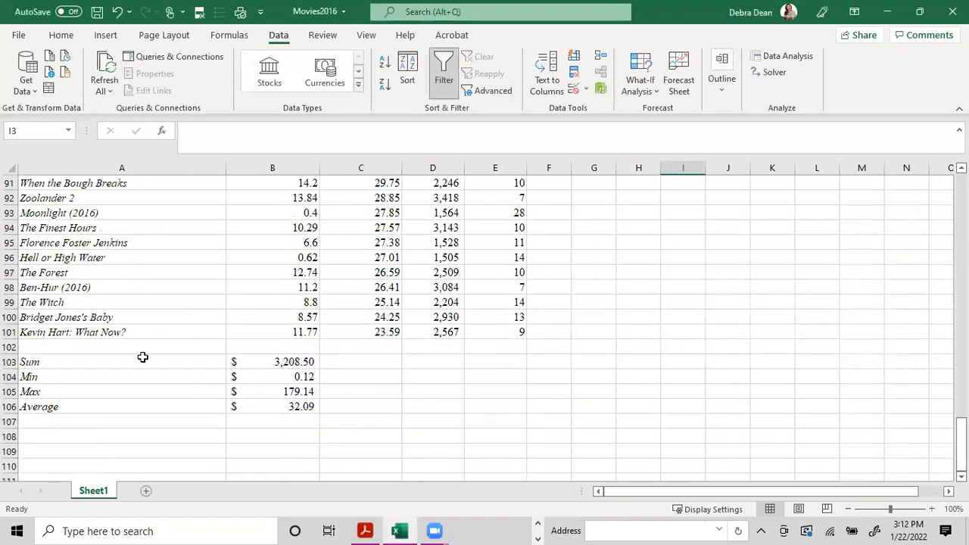
pyautogui.click(62, 363)
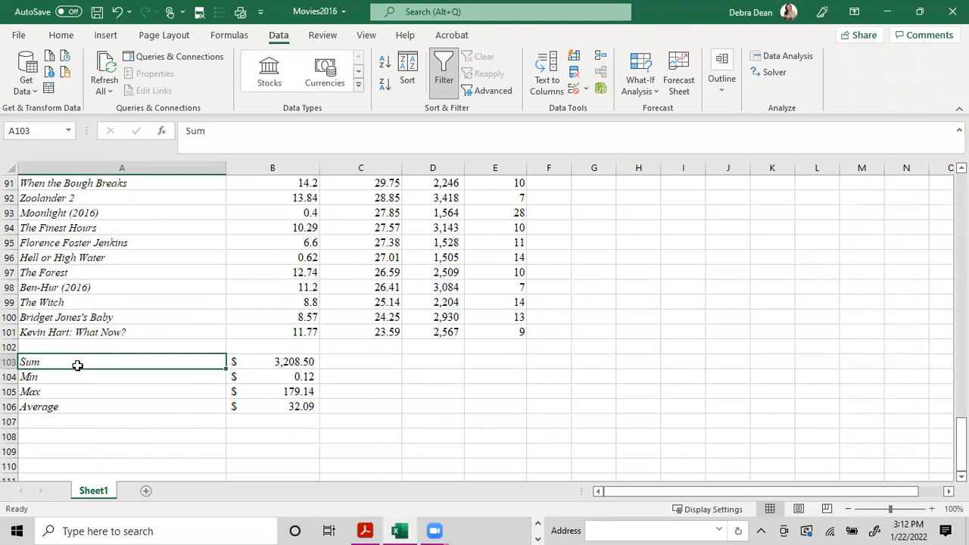
pyautogui.click(65, 380)
pyautogui.click(65, 394)
pyautogui.click(62, 408)
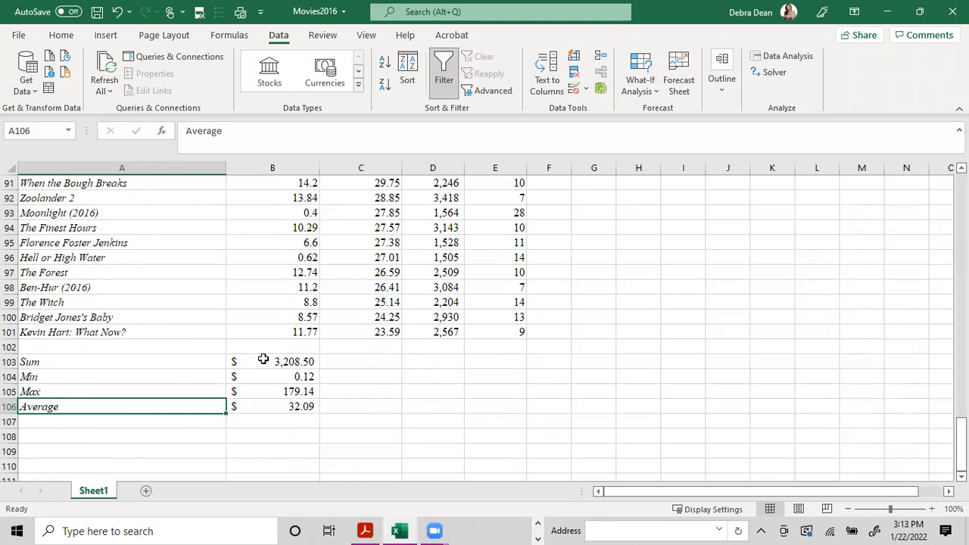
# Inspect the Sum formula in B103, highlight the opening sales values B2:B101 it adds up, and return to the formula cell
pyautogui.click(298, 364)
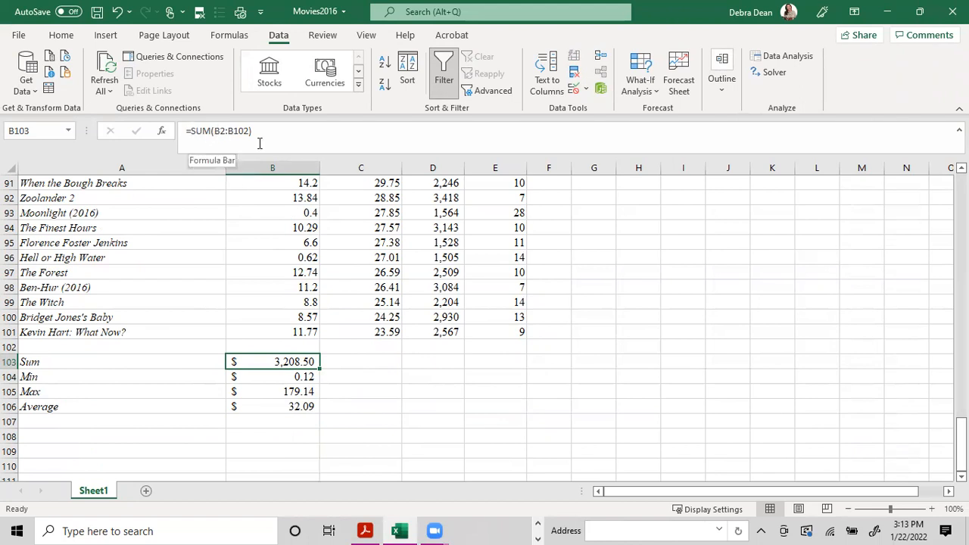
pyautogui.scroll(14, 292, 285)
pyautogui.scroll(16, 294, 280)
pyautogui.click(292, 227)
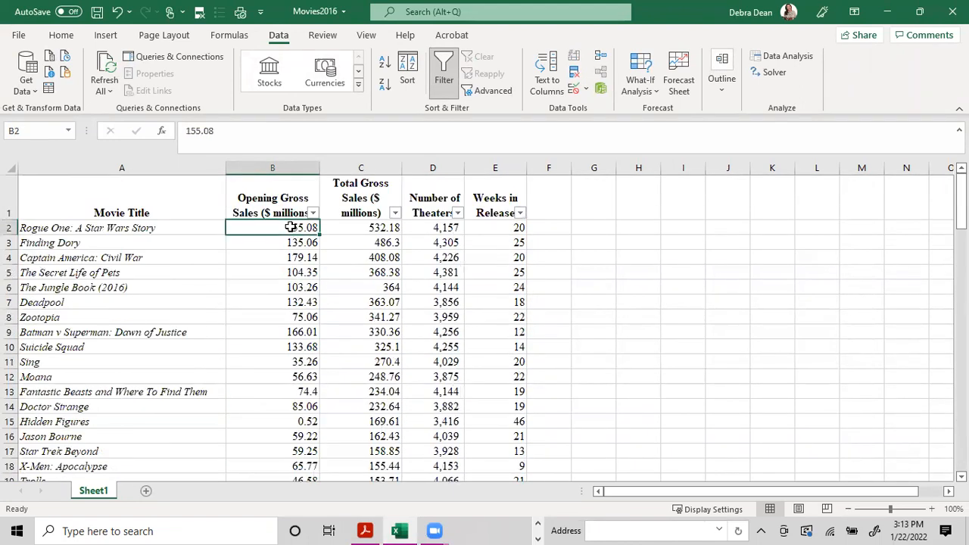
pyautogui.moveTo(289, 230); pyautogui.dragTo(277, 453)
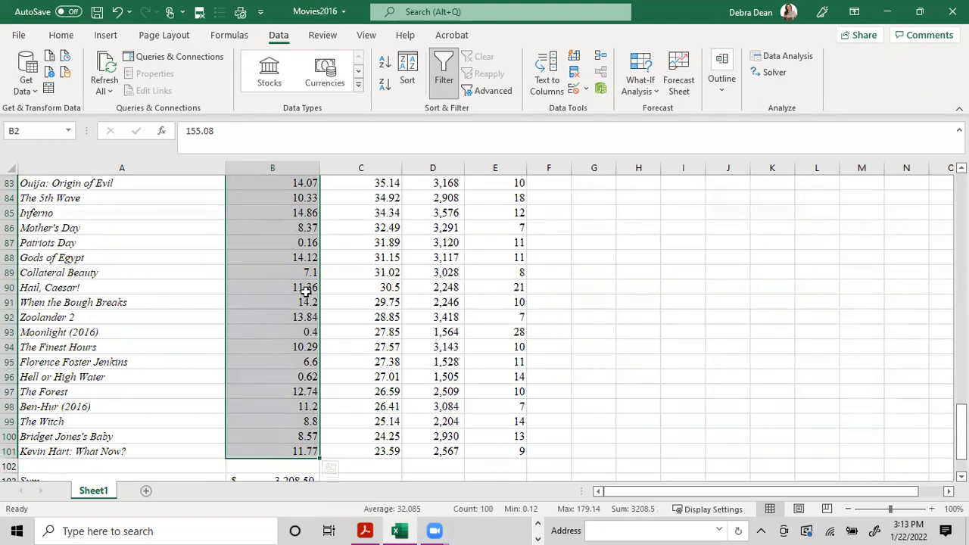
pyautogui.scroll(-2, 318, 382)
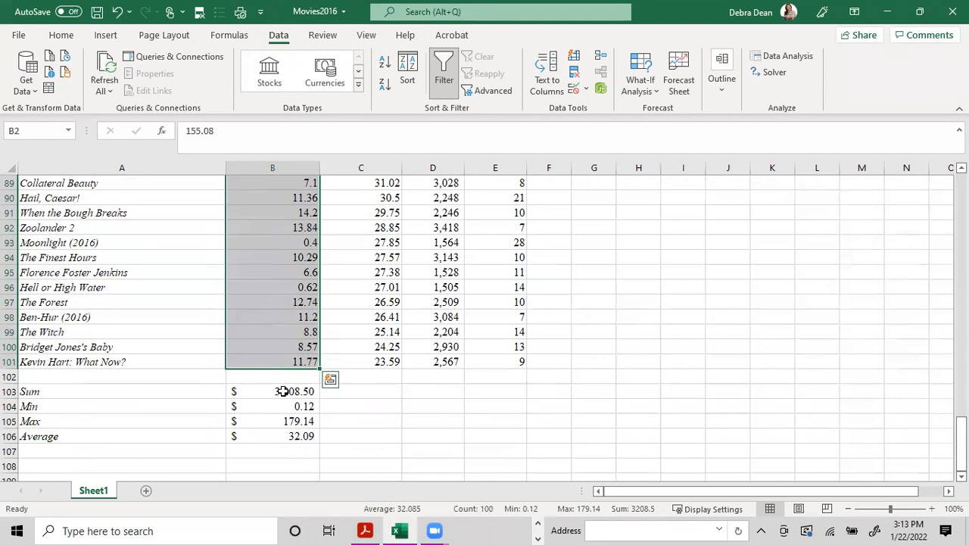
pyautogui.click(269, 391)
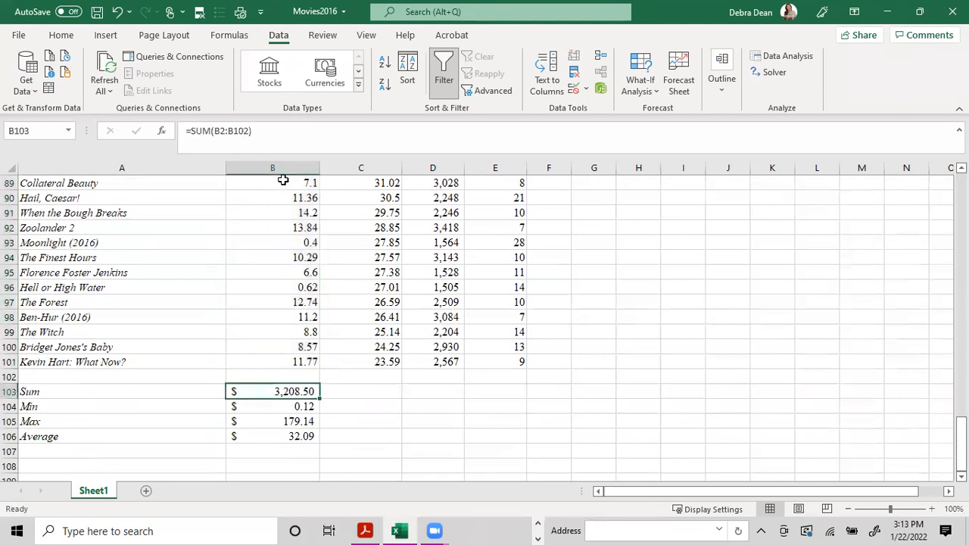
# Total the Total Gross Sales column in C103 using AutoSum over C2:C102
pyautogui.click(373, 392)
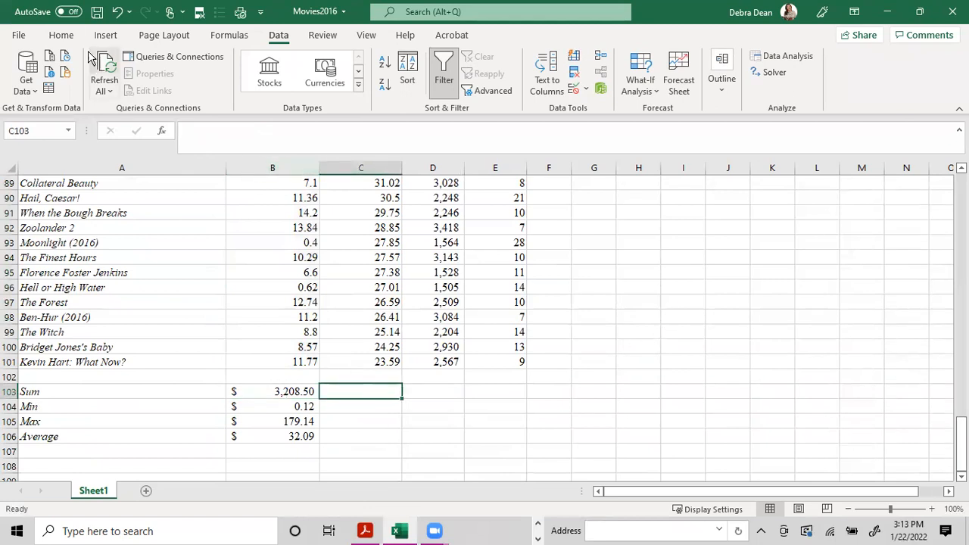
pyautogui.click(61, 35)
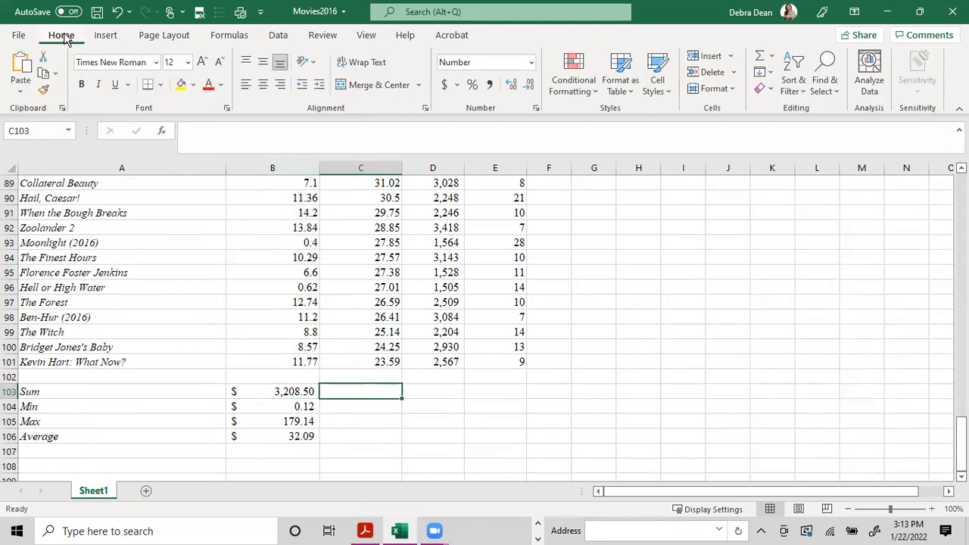
pyautogui.click(762, 61)
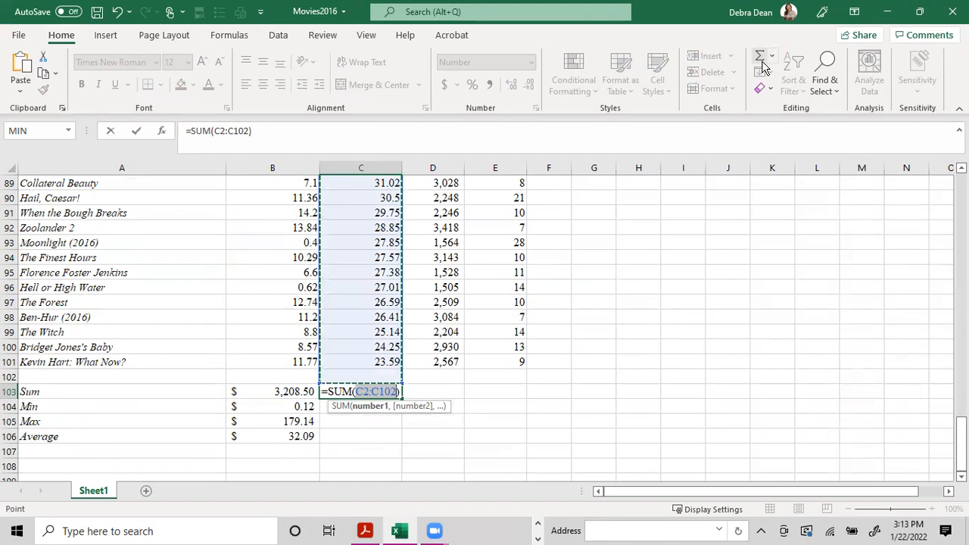
pyautogui.press('Return')
# Format the total in C103 as Accounting with a dollar sign, trying fewer decimals before restoring two decimal places
pyautogui.click(357, 391)
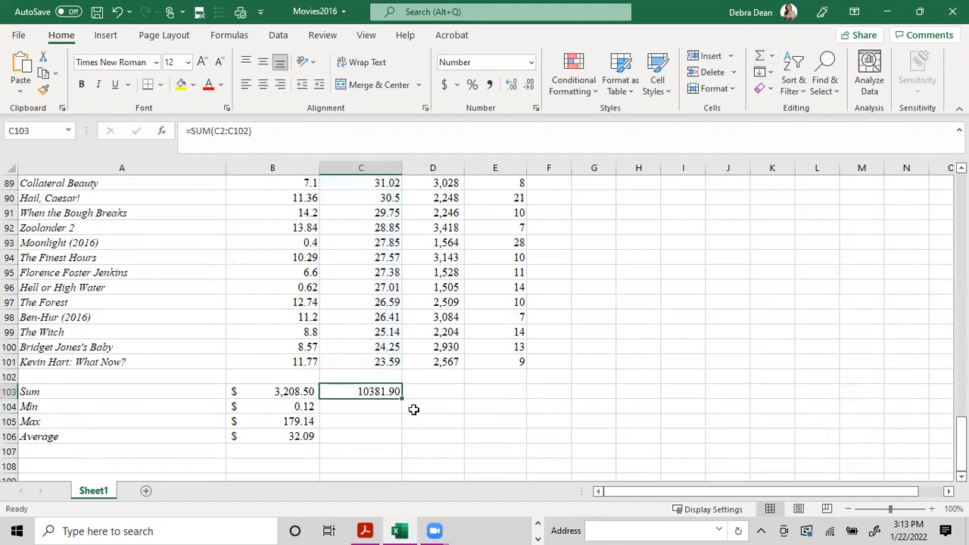
pyautogui.click(445, 85)
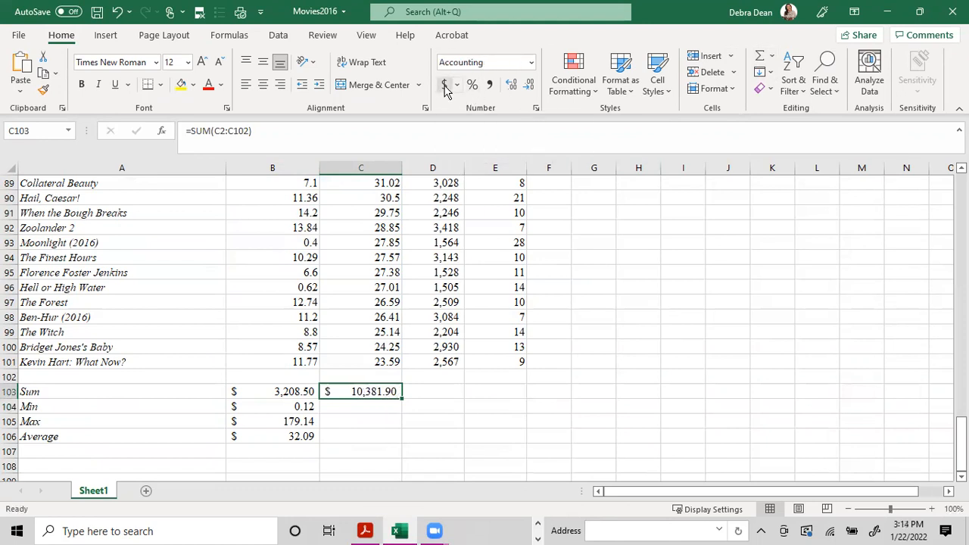
pyautogui.click(528, 88)
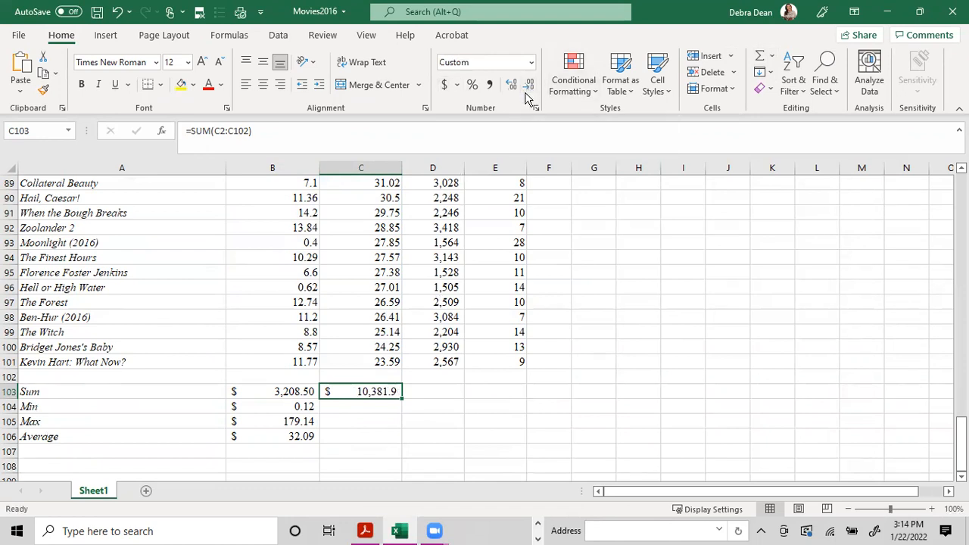
pyautogui.click(530, 88)
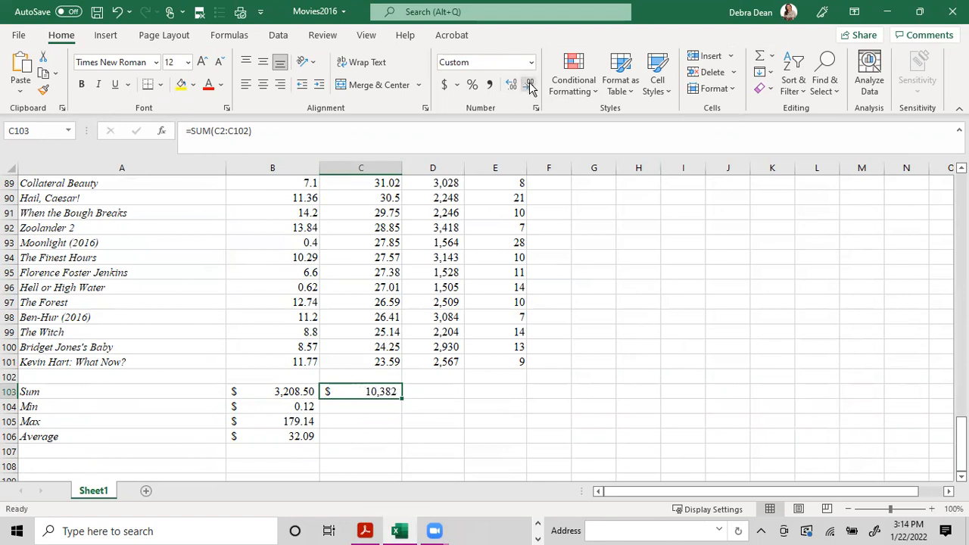
pyautogui.click(511, 88)
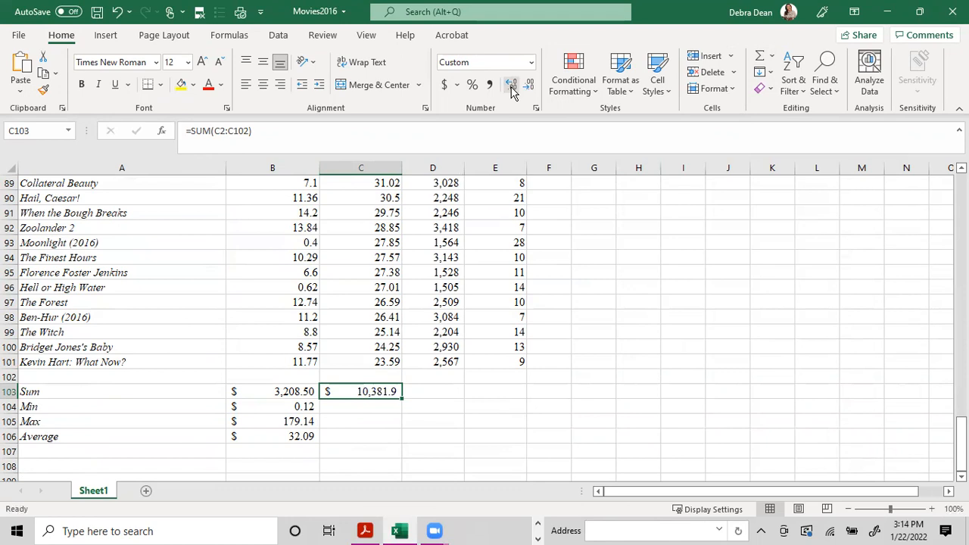
pyautogui.click(512, 88)
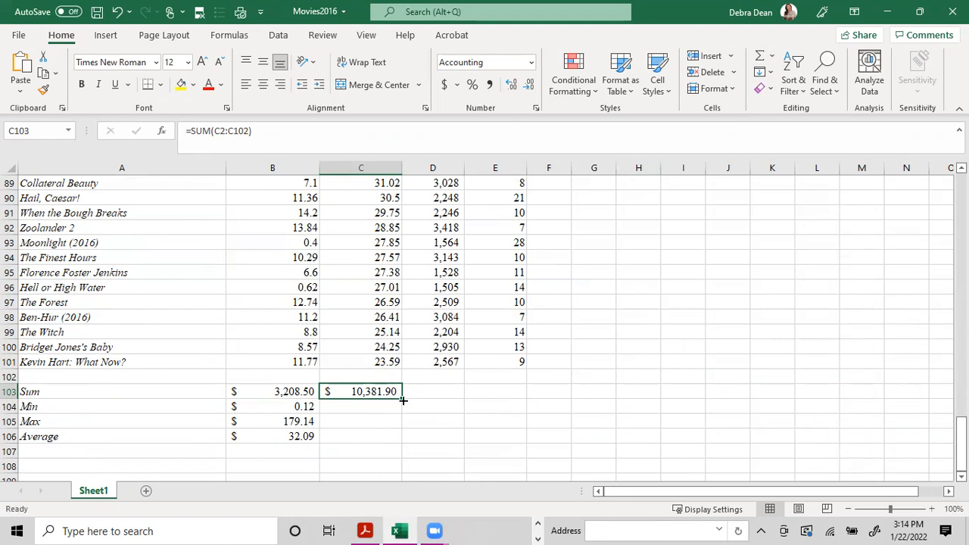
# Fill the Sum formula from C103 across to D103 and autofit column D to show the total
pyautogui.moveTo(402, 401); pyautogui.dragTo(467, 397)
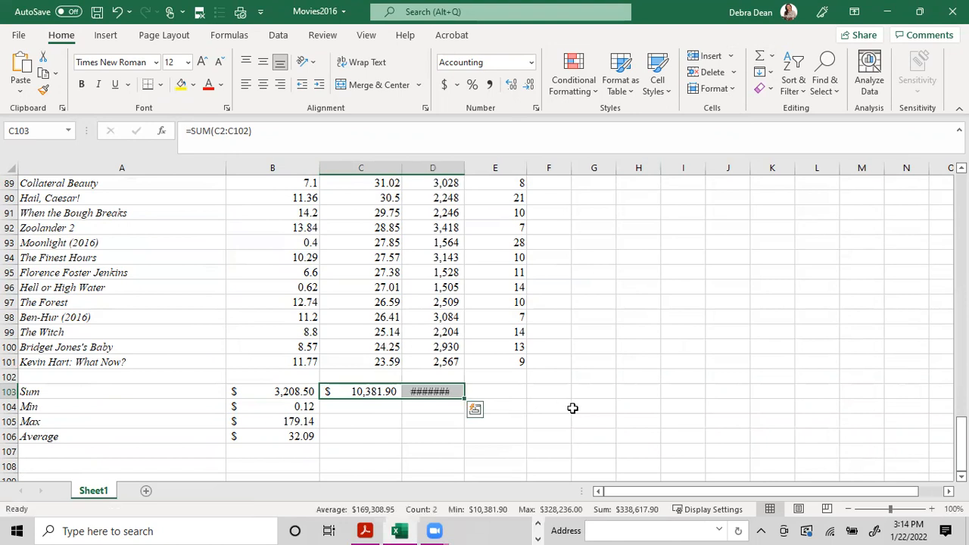
pyautogui.doubleClick(463, 165)
pyautogui.click(431, 390)
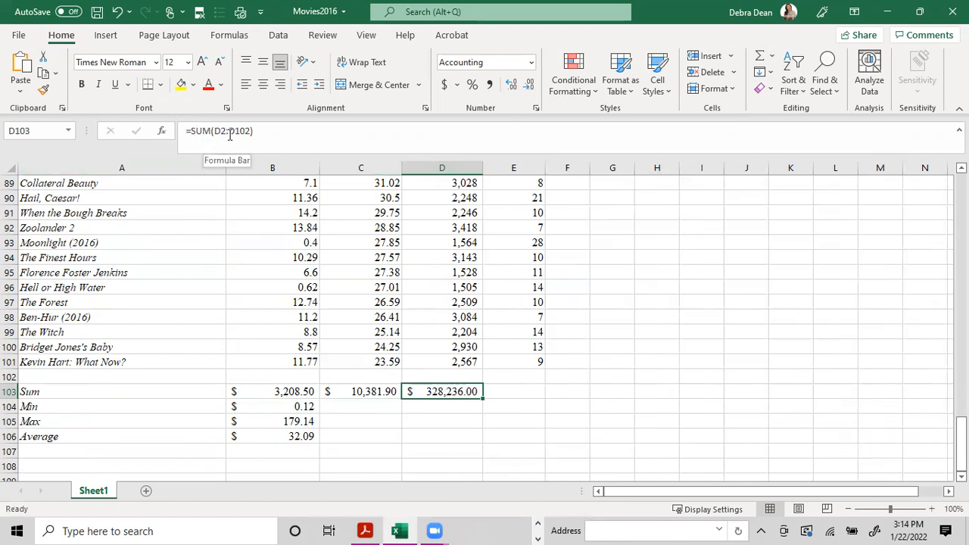
# Enter the formula =SUM(E2:E101) in E103 to total the Weeks in Release column
pyautogui.click(515, 390)
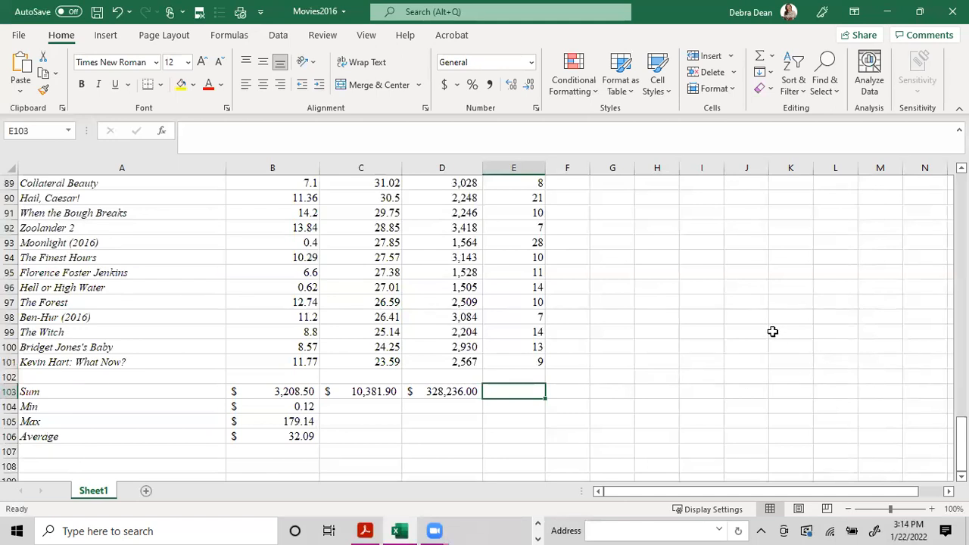
pyautogui.write('=sum')
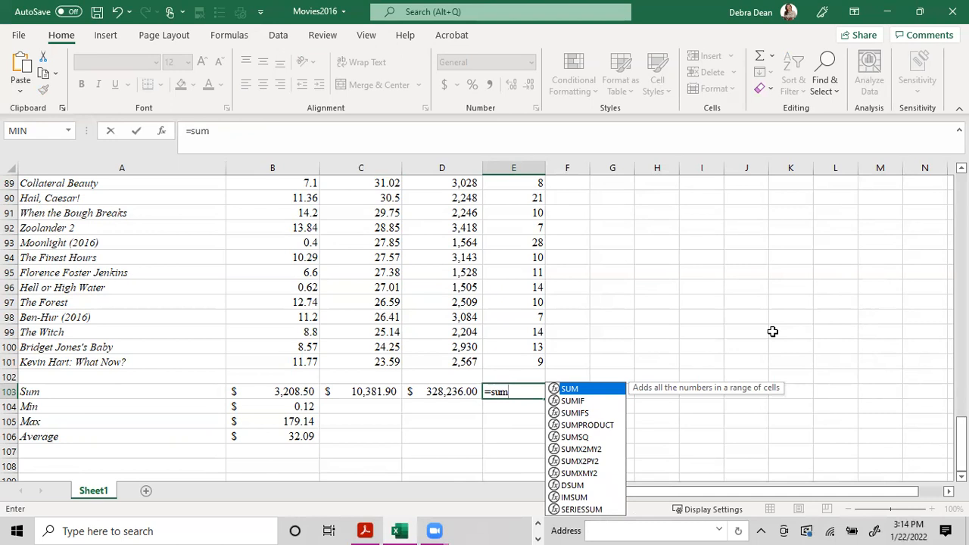
pyautogui.write('(')
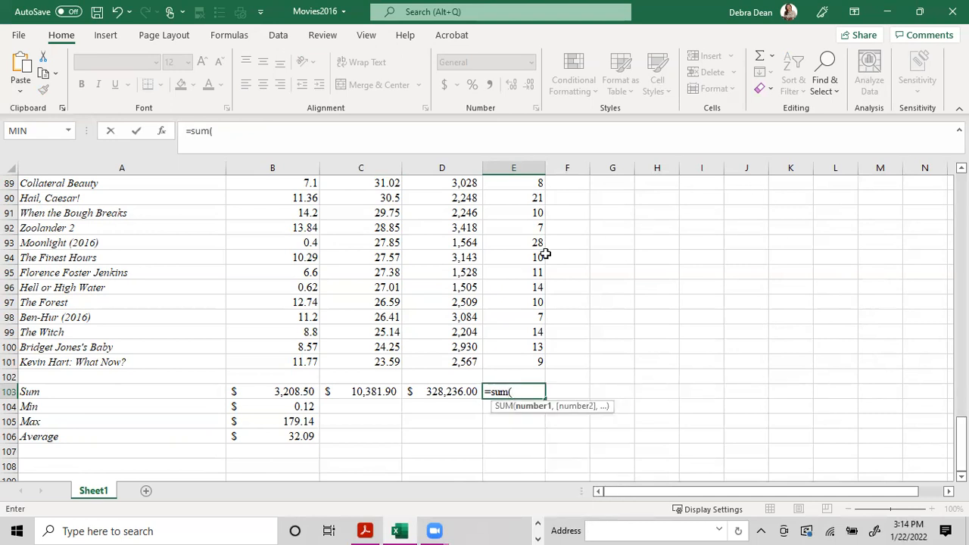
pyautogui.scroll(6, 543, 250)
pyautogui.scroll(20, 541, 233)
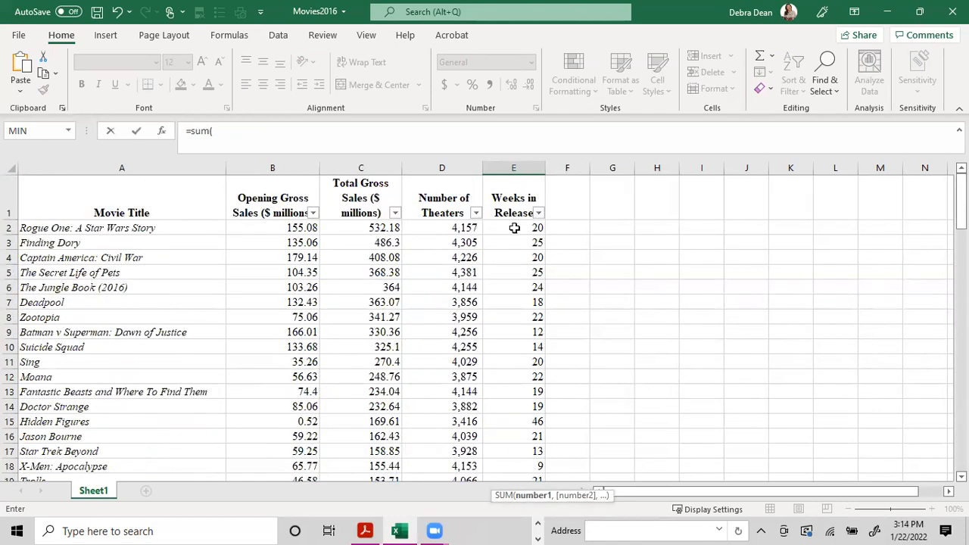
pyautogui.moveTo(514, 228); pyautogui.dragTo(525, 409)
pyautogui.click(509, 229)
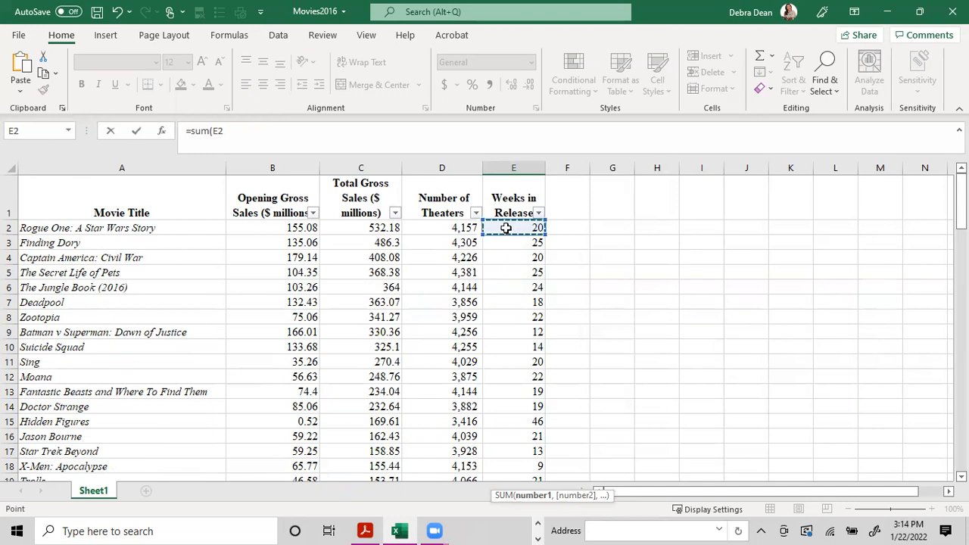
pyautogui.hotkey('ctrl', 'shift', 'Down')
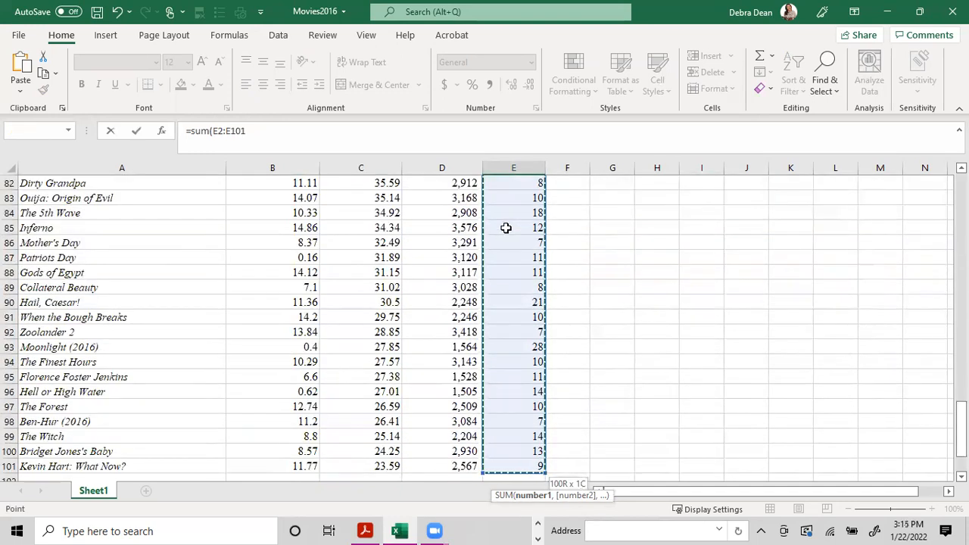
pyautogui.click(265, 130)
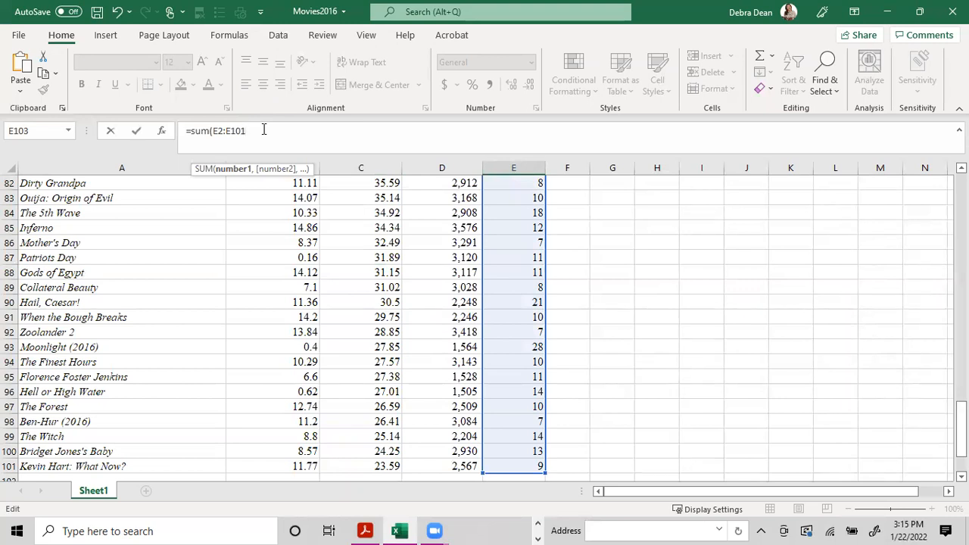
pyautogui.write(')')
pyautogui.press('Return')
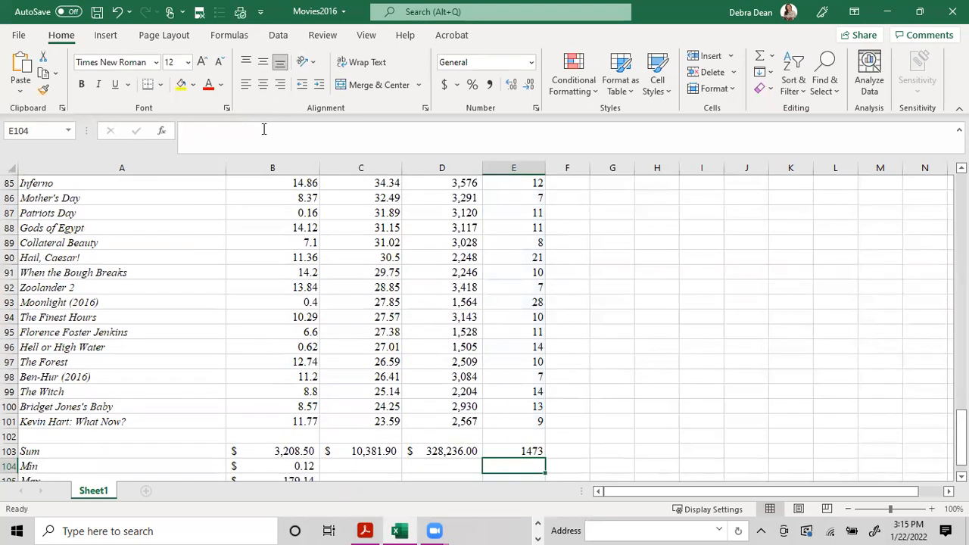
# Apply the dollar Accounting format to the Weeks in Release total in E103
pyautogui.click(510, 453)
pyautogui.click(444, 84)
pyautogui.scroll(-2, 674, 351)
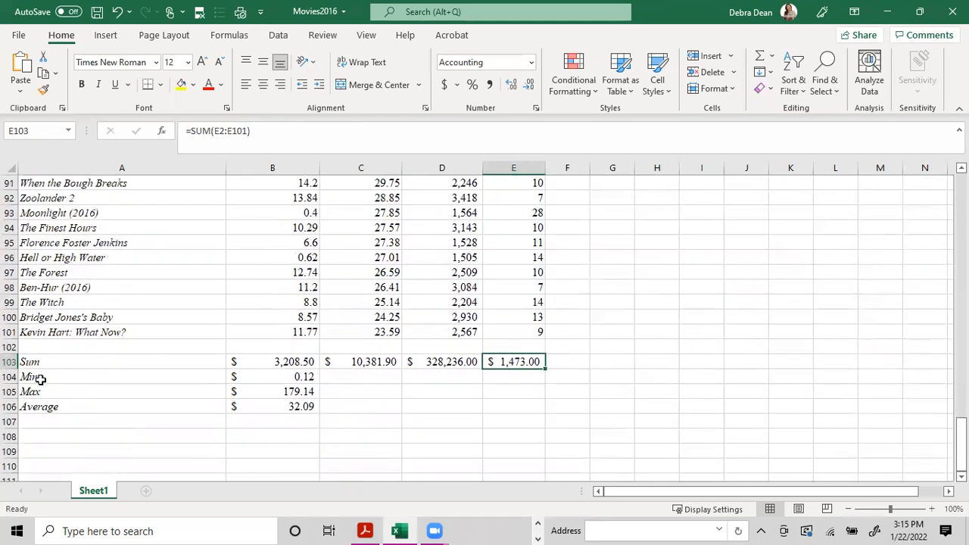
# Inspect the Min formula in B104 and compare its range with the Sum formula in B103 and the blank cell B102
pyautogui.click(145, 376)
pyautogui.click(272, 378)
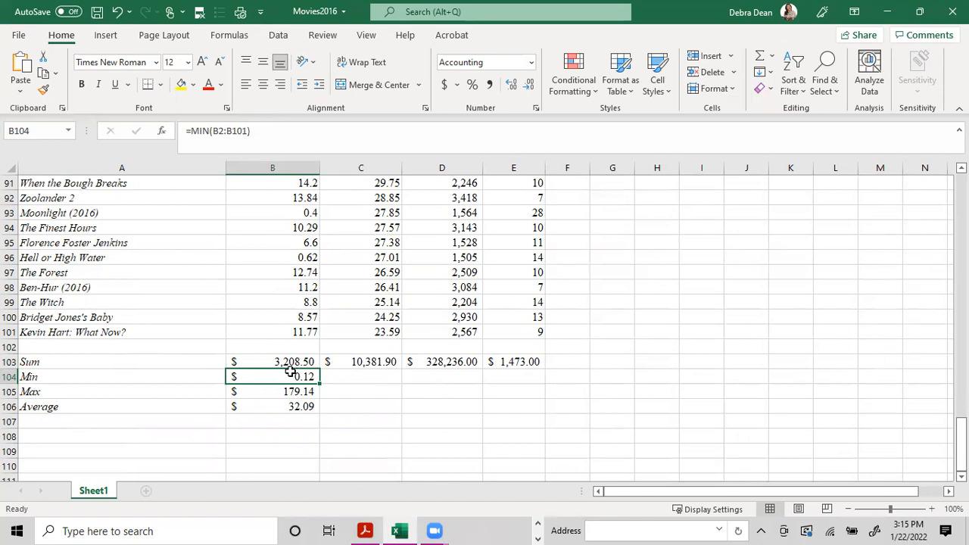
pyautogui.moveTo(209, 130); pyautogui.dragTo(192, 131)
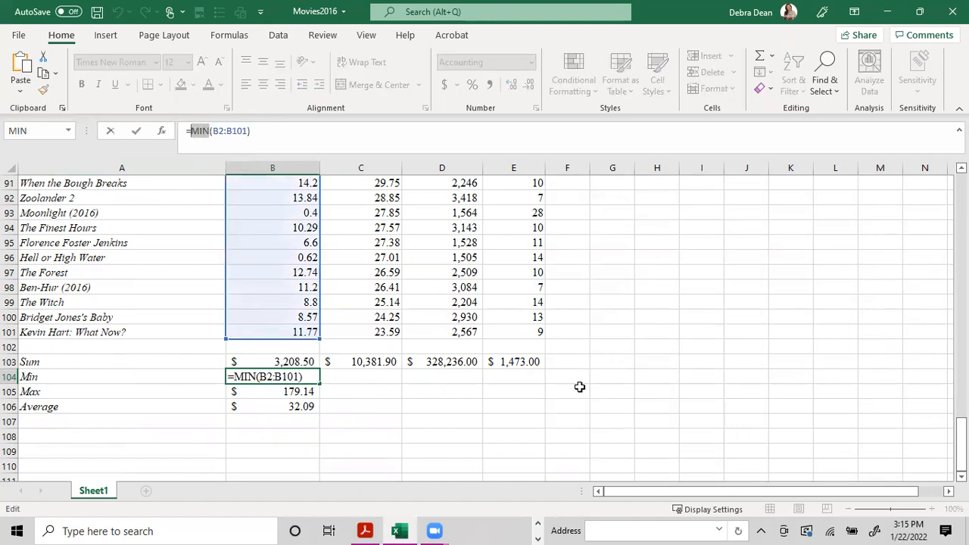
pyautogui.click(290, 359)
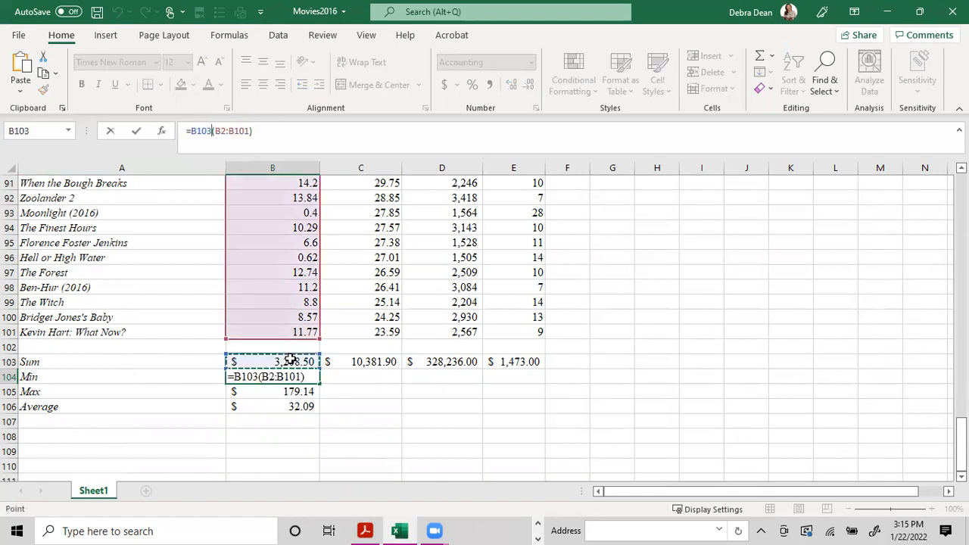
pyautogui.press('Escape')
pyautogui.click(276, 363)
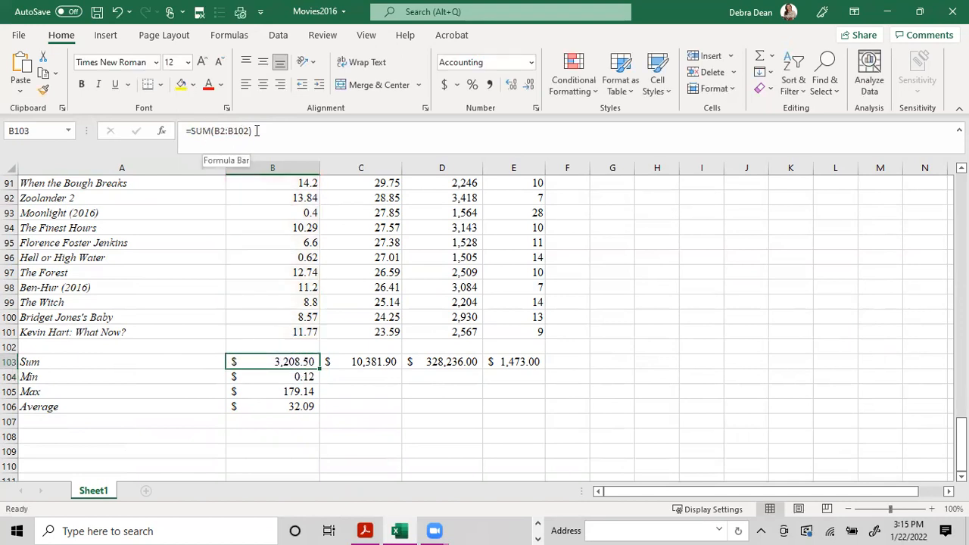
pyautogui.click(292, 378)
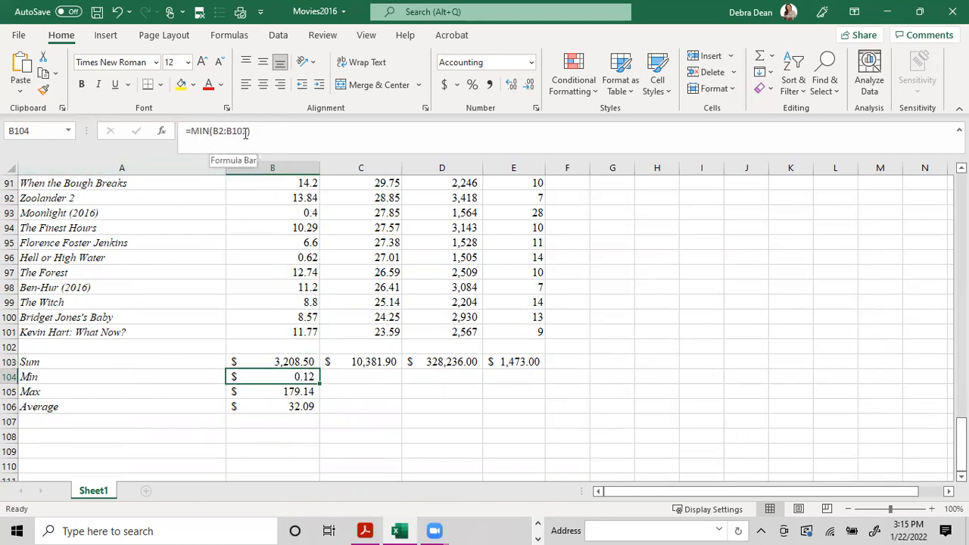
pyautogui.click(307, 347)
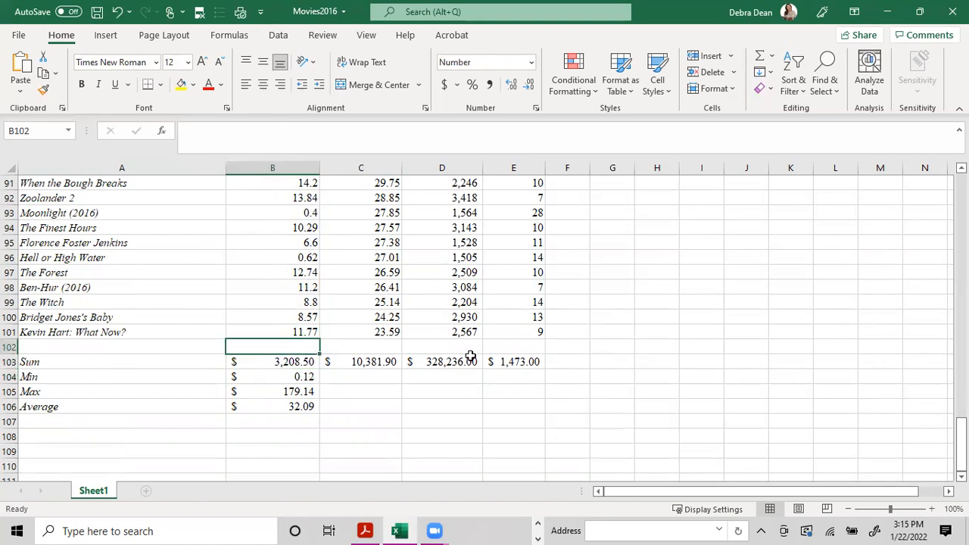
pyautogui.click(281, 379)
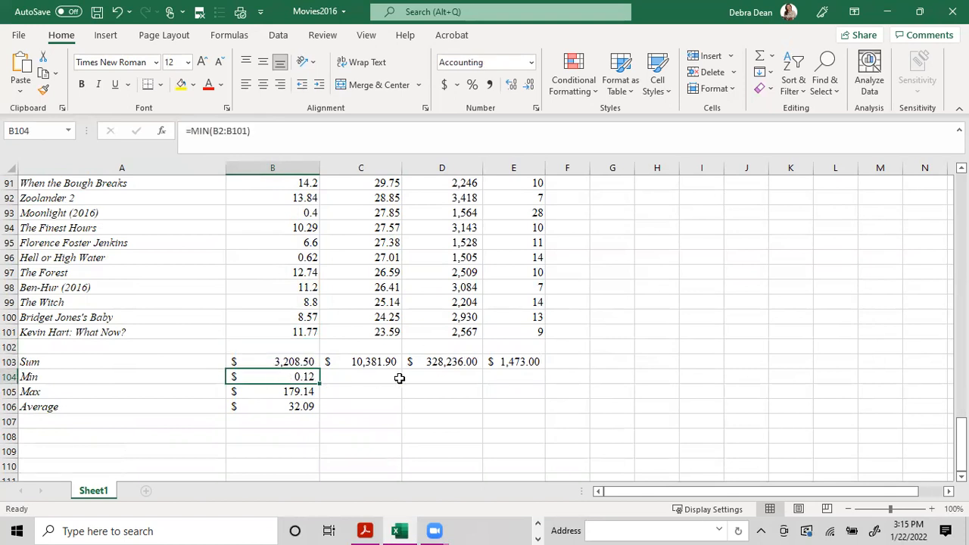
pyautogui.click(326, 380)
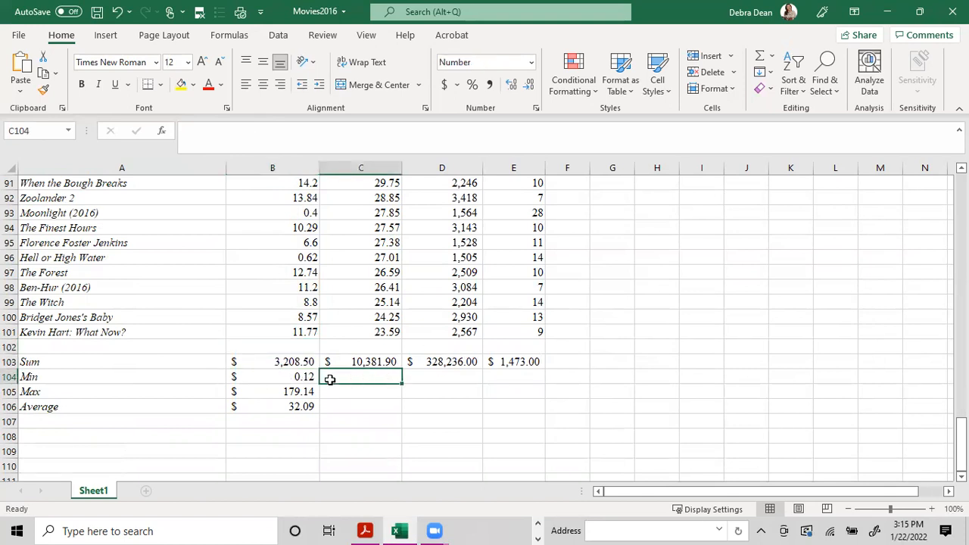
pyautogui.click(162, 133)
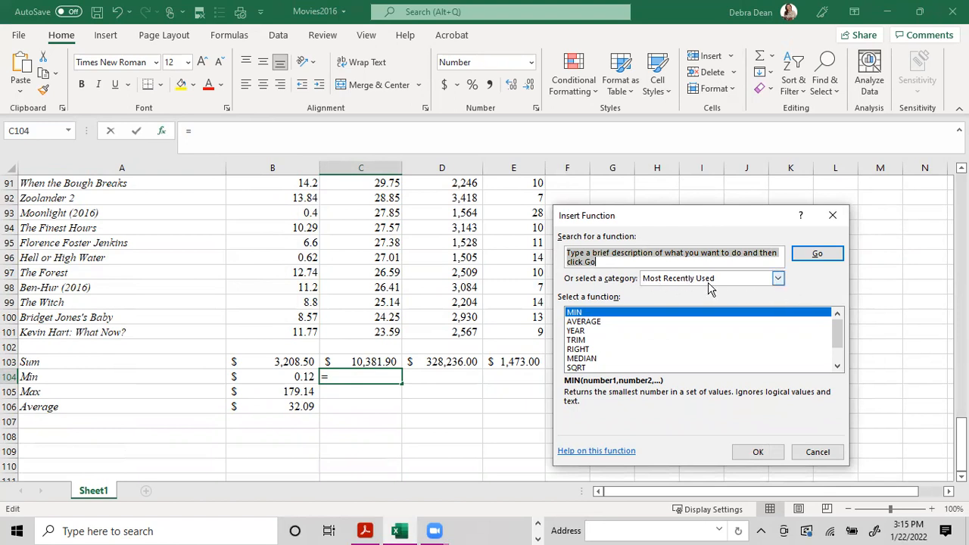
pyautogui.doubleClick(579, 314)
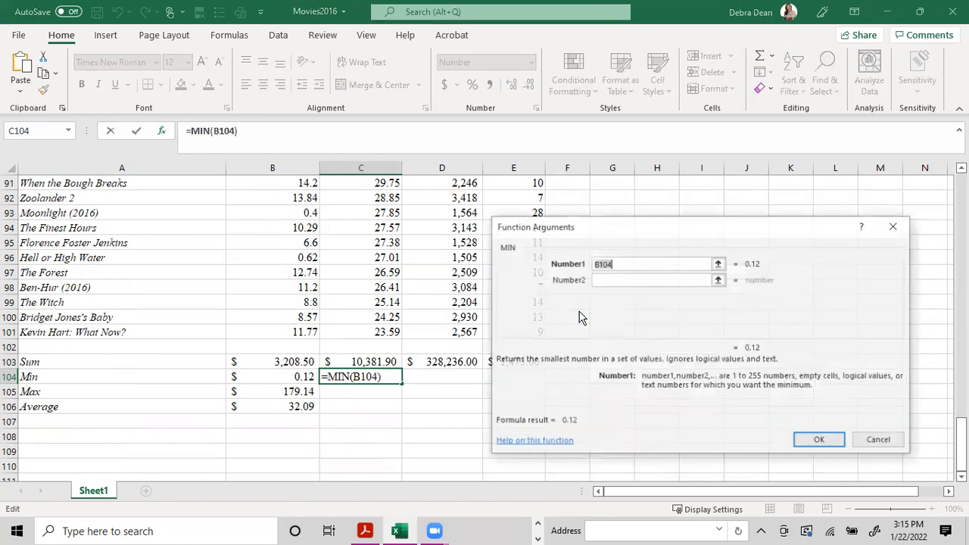
pyautogui.click(648, 265)
pyautogui.press('BackSpace')
pyautogui.press('BackSpace')
pyautogui.press('BackSpace')
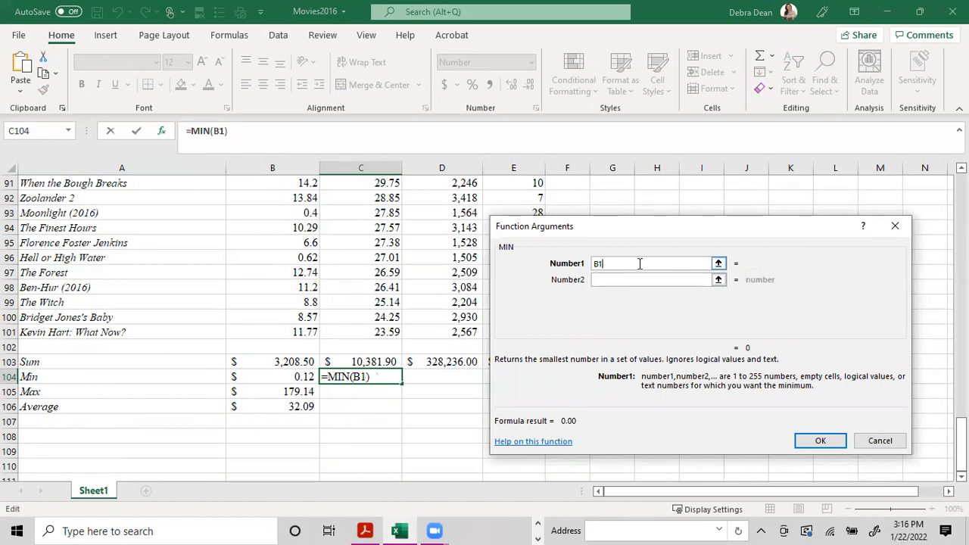
pyautogui.write('1')
pyautogui.click(631, 280)
pyautogui.click(631, 279)
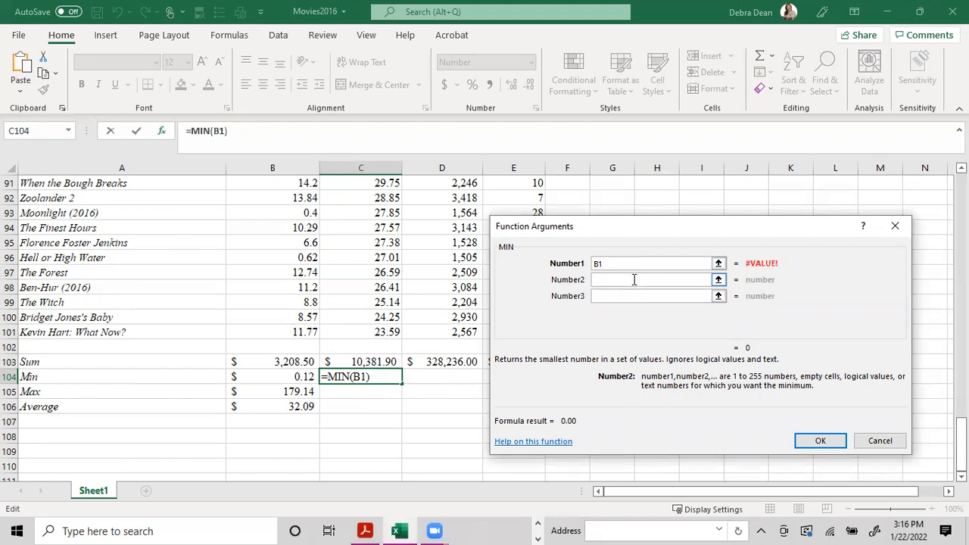
pyautogui.write('b')
pyautogui.click(878, 441)
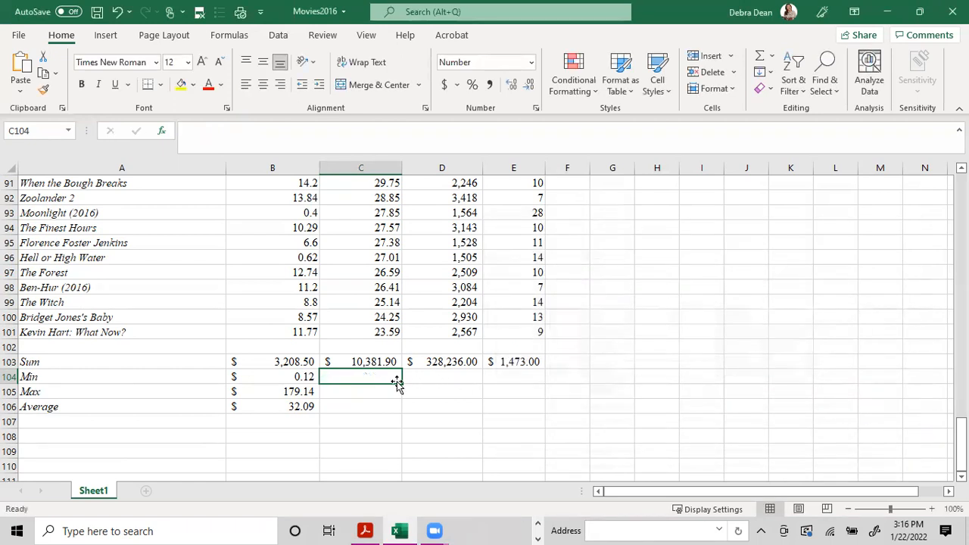
# Insert the MIN function in C104 with the total gross sales range C2:C101 as its argument
pyautogui.click(162, 131)
pyautogui.doubleClick(600, 312)
pyautogui.scroll(20, 364, 254)
pyautogui.moveTo(365, 227); pyautogui.dragTo(375, 455)
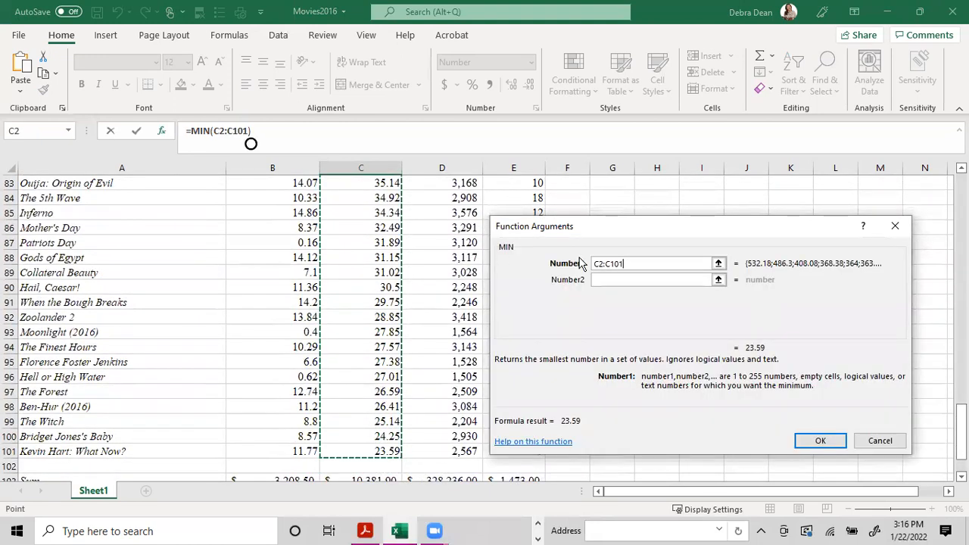
pyautogui.click(820, 442)
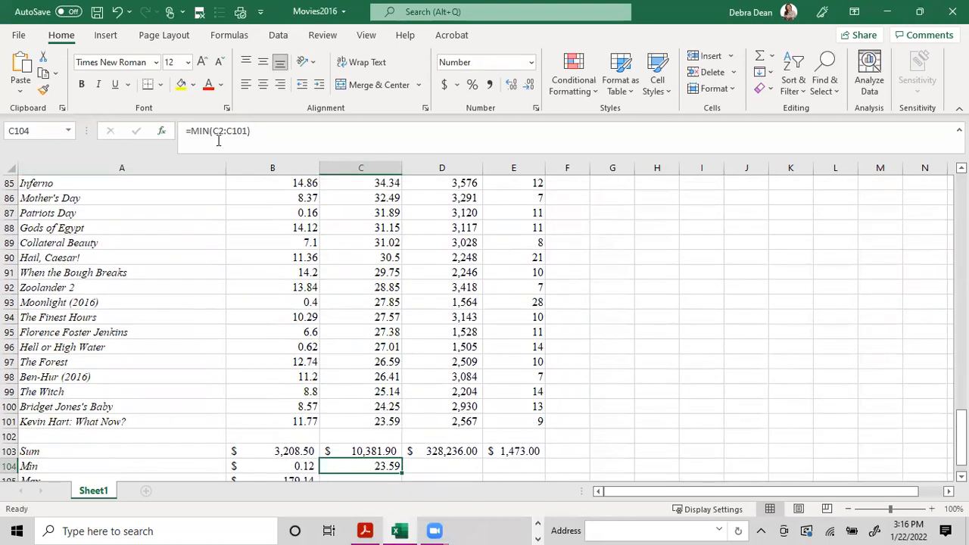
# Compare the Min formulas in B104 and C104, and bring up the recently used functions for D104
pyautogui.click(293, 467)
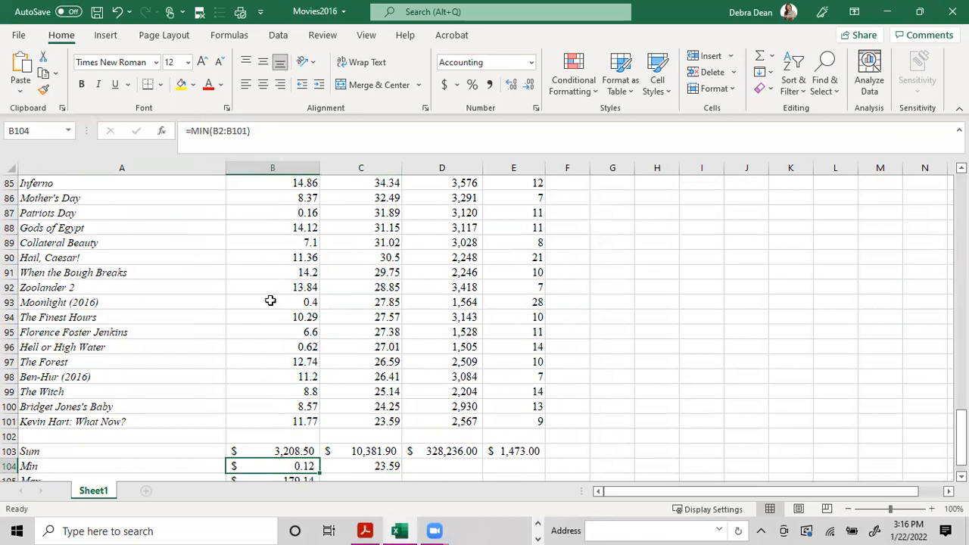
pyautogui.click(365, 464)
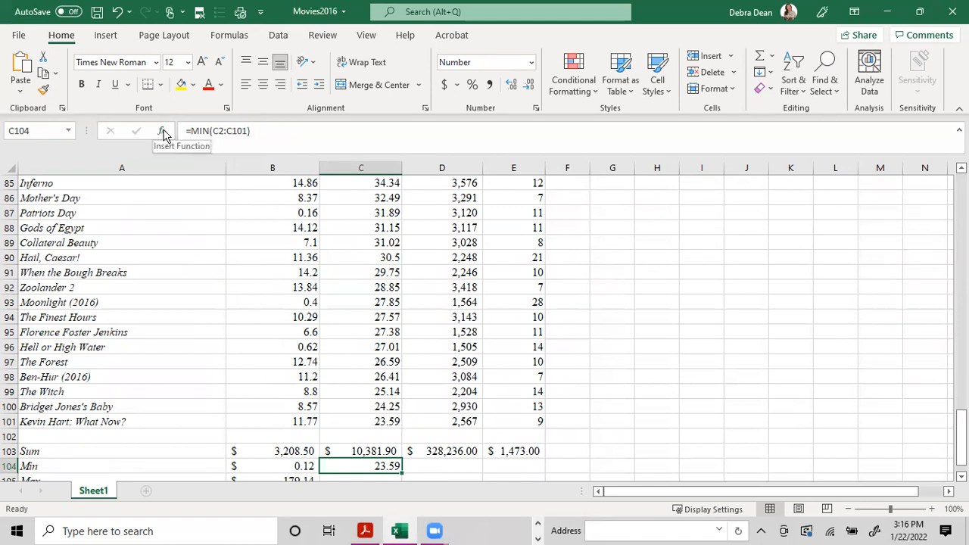
pyautogui.click(445, 466)
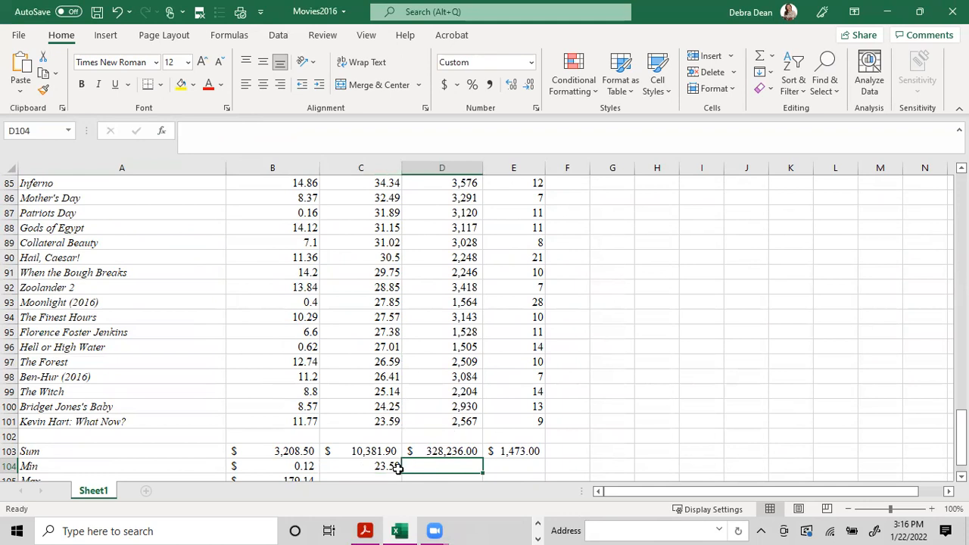
pyautogui.click(162, 134)
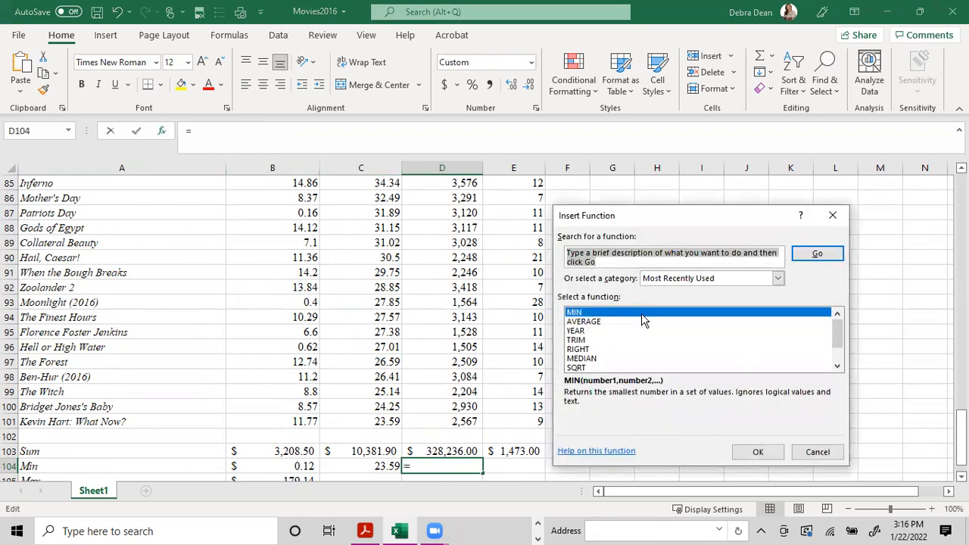
pyautogui.scroll(-1, 628, 341)
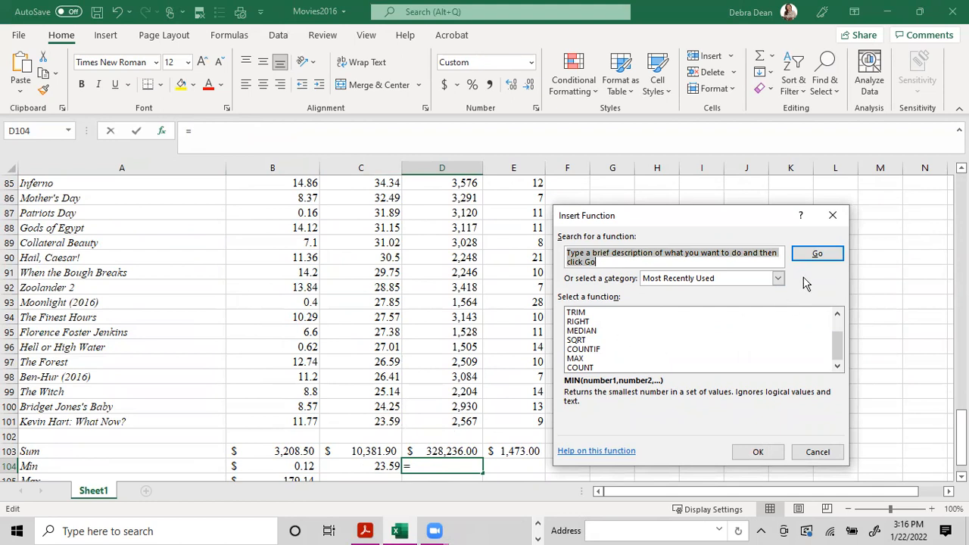
# List functions from the All category and look through the available function names
pyautogui.click(777, 278)
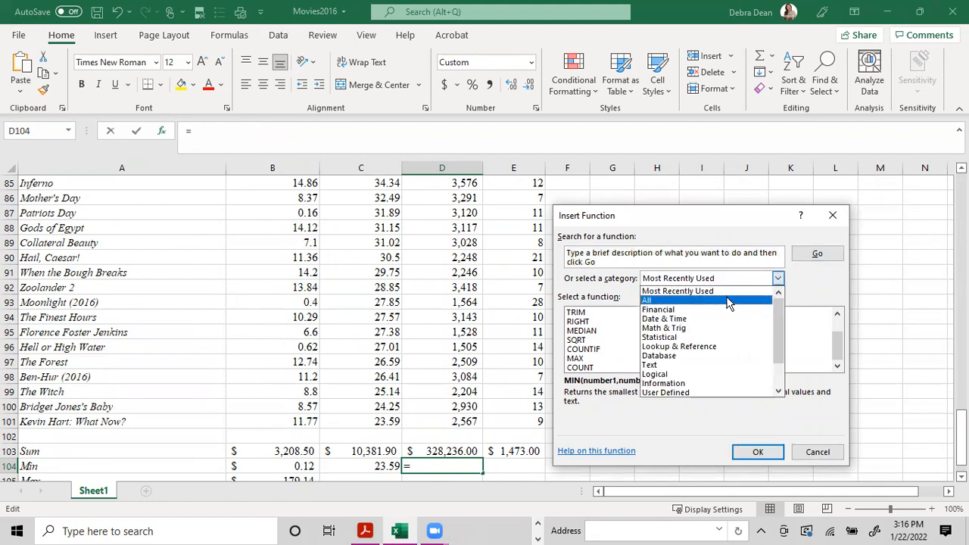
pyautogui.click(652, 301)
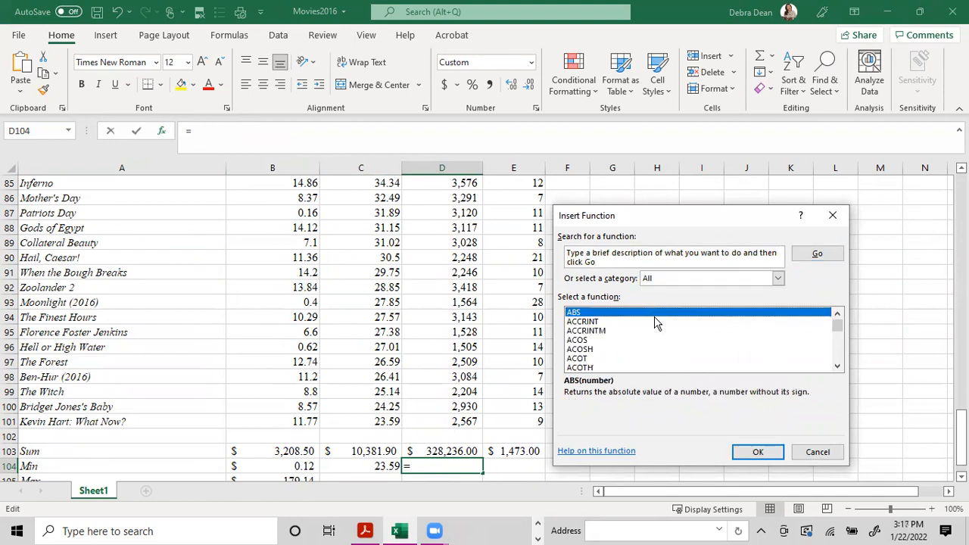
pyautogui.scroll(-3, 657, 341)
pyautogui.scroll(-4, 657, 341)
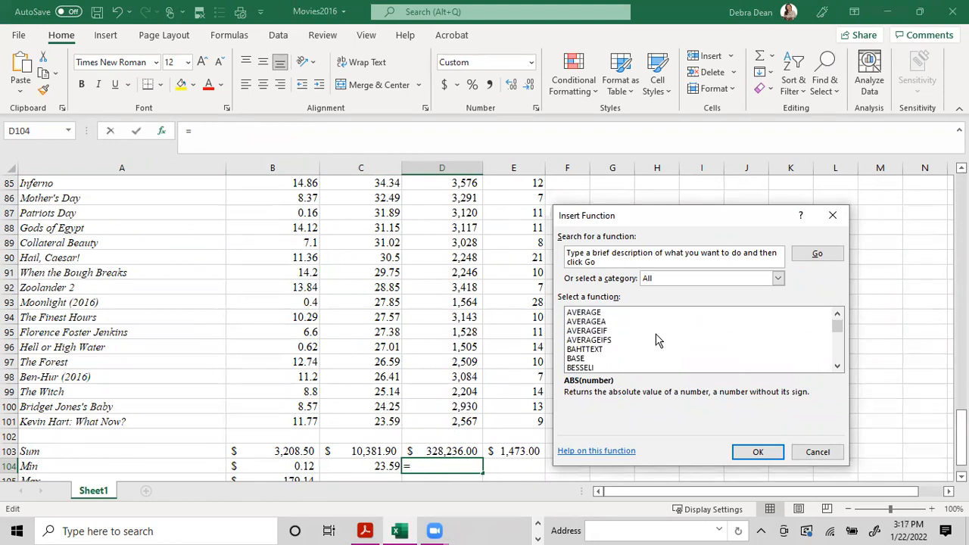
pyautogui.scroll(-7, 657, 341)
pyautogui.scroll(-20, 657, 341)
pyautogui.scroll(-4, 657, 341)
# Search the function library for "std" and look over the standard deviation functions
pyautogui.click(608, 259)
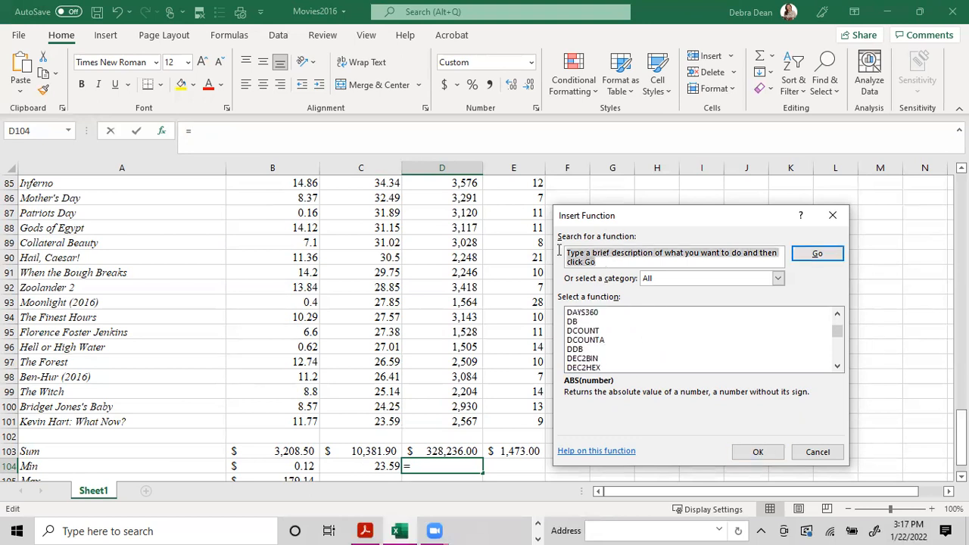
pyautogui.write('ta')
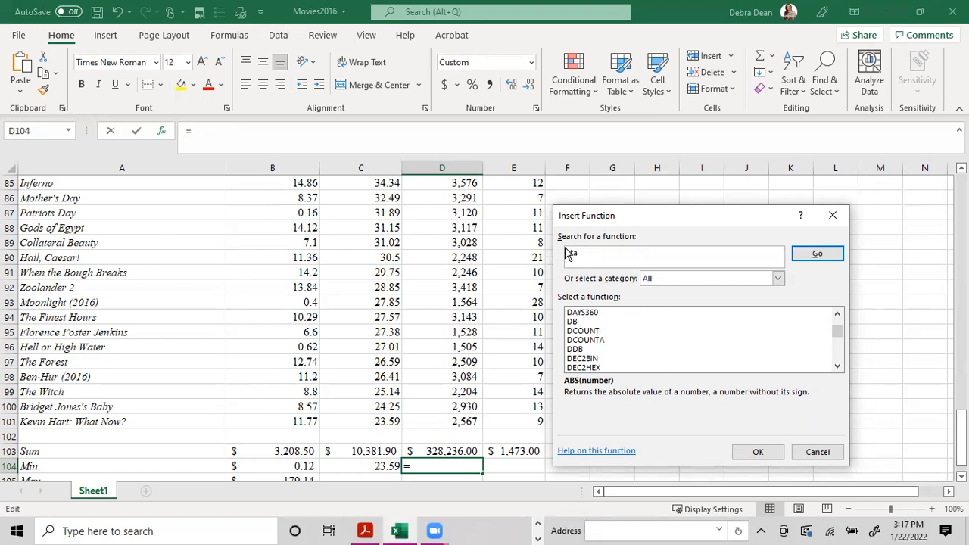
pyautogui.write('std')
pyautogui.press('Return')
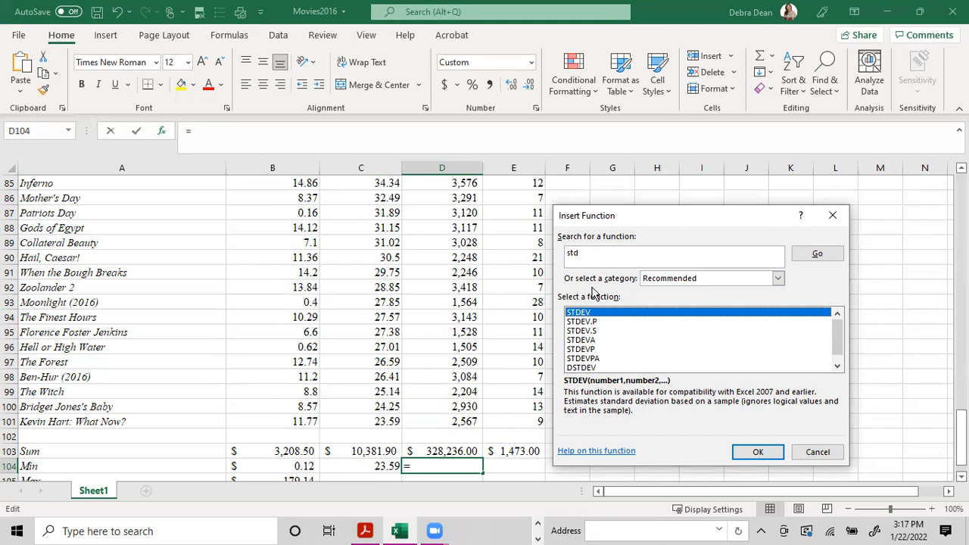
pyautogui.scroll(-1, 638, 354)
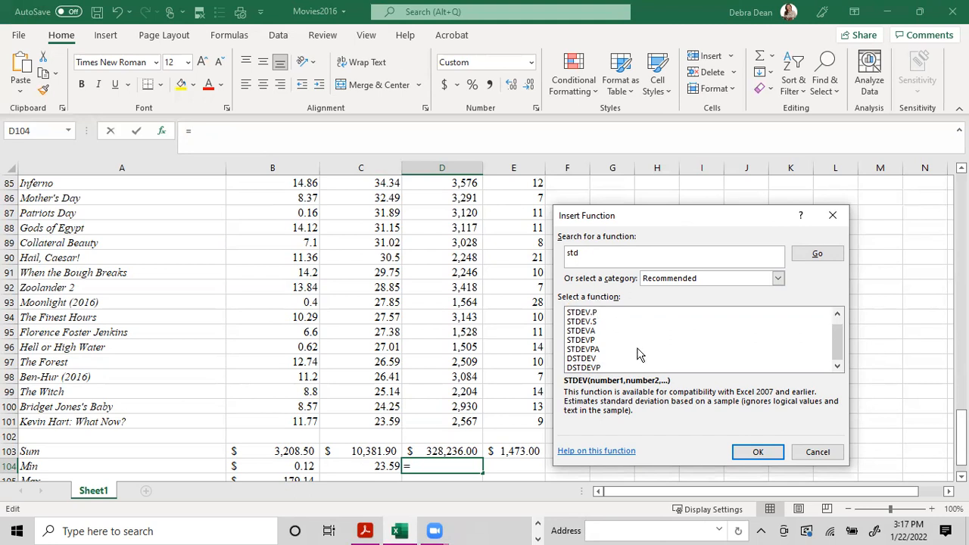
pyautogui.scroll(1, 638, 354)
# Search the function library for "mean" and read the description of the AVERAGE function
pyautogui.click(597, 252)
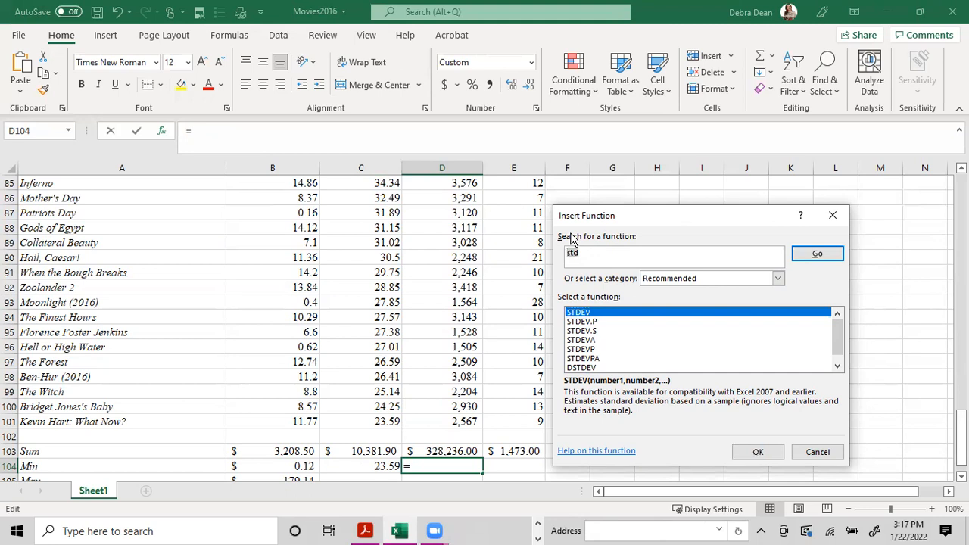
pyautogui.write('mean')
pyautogui.press('Return')
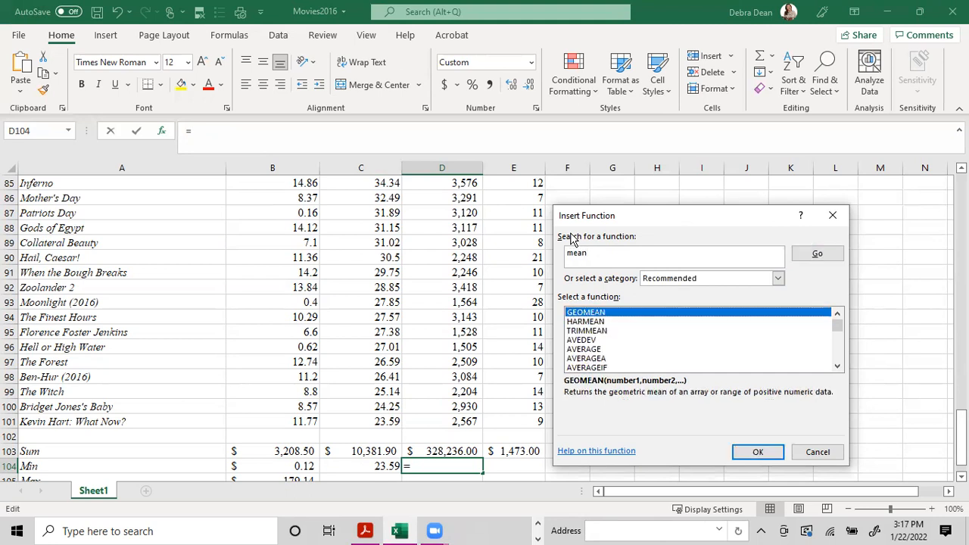
pyautogui.click(598, 350)
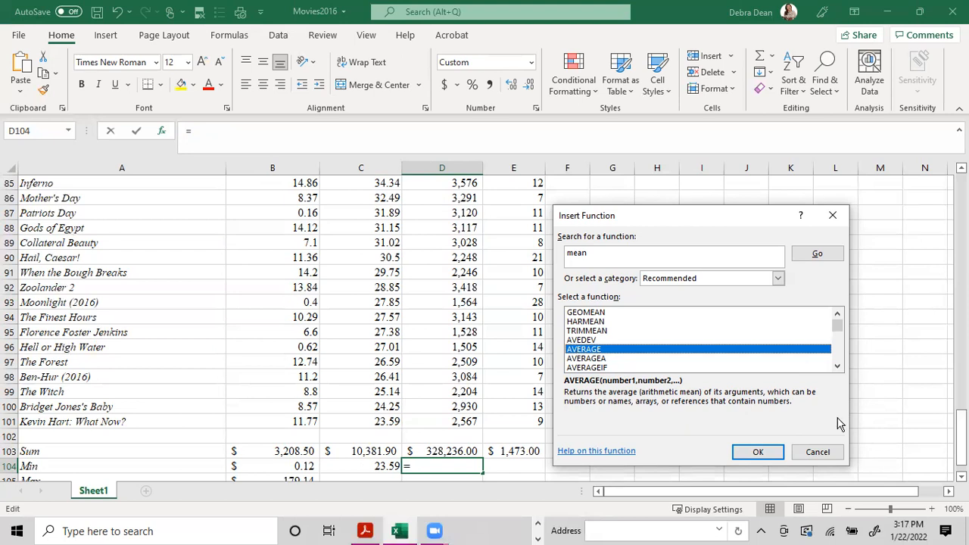
# Search the function library for "mode" and cancel the function insertion in D104
pyautogui.click(615, 261)
pyautogui.write('m')
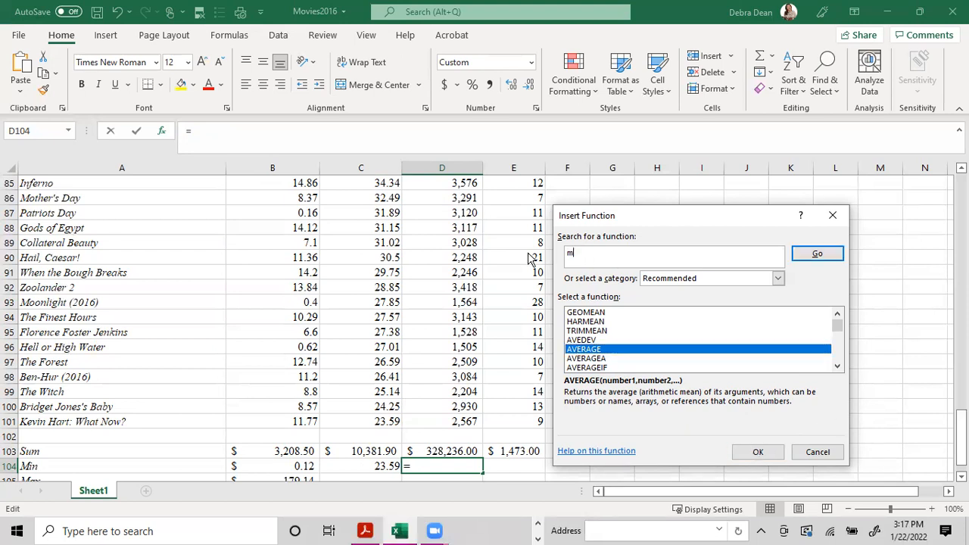
pyautogui.press('Return')
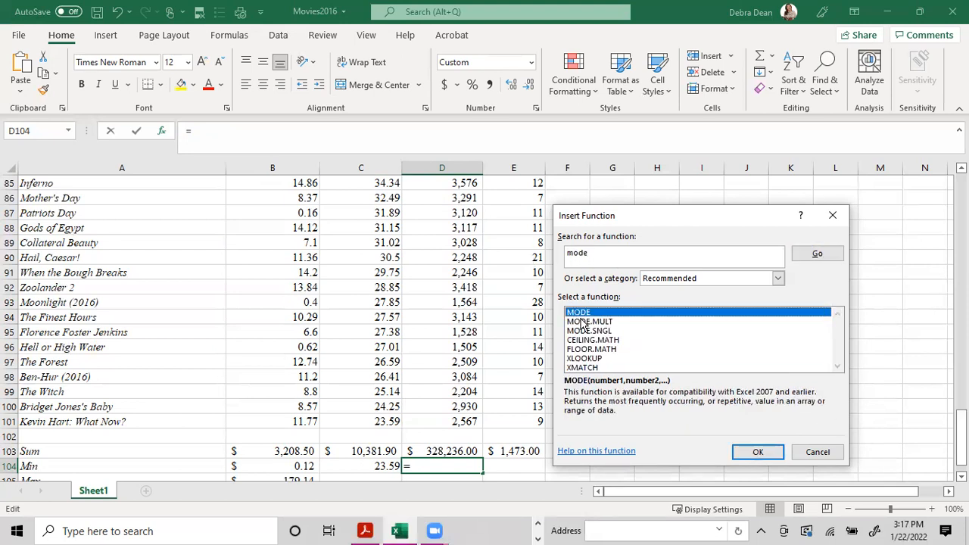
pyautogui.click(604, 258)
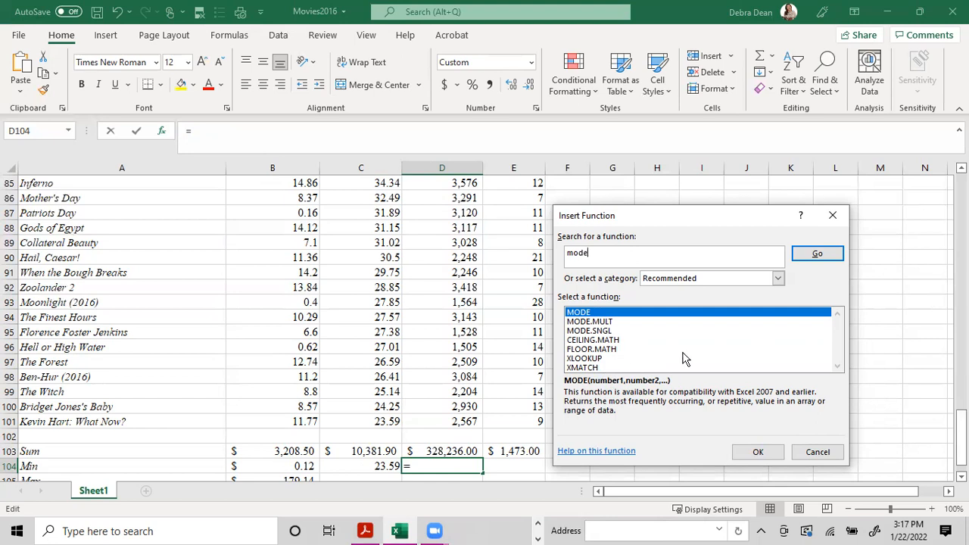
pyautogui.click(821, 452)
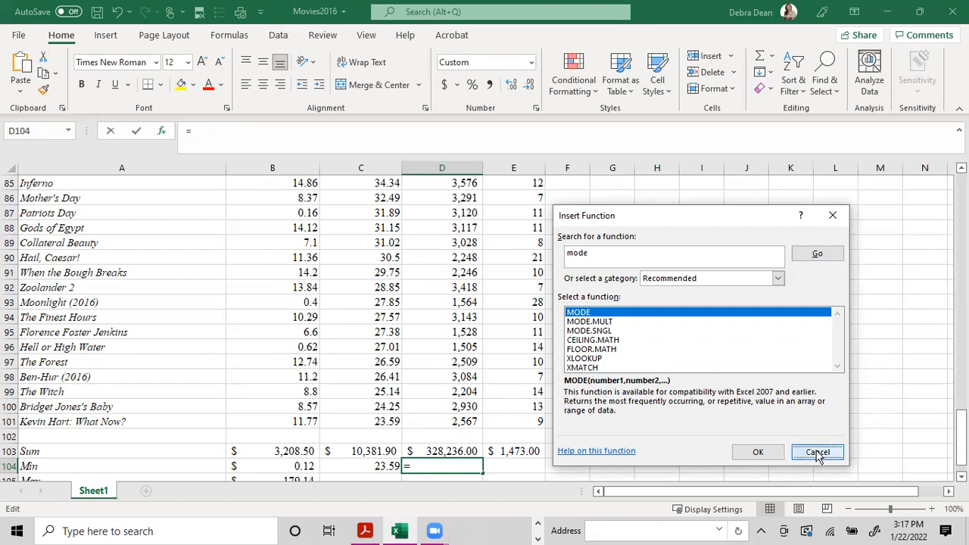
# Check the Min, Max and Average formulas in B104:B106 and fill them across through column E
pyautogui.scroll(-3, 94, 435)
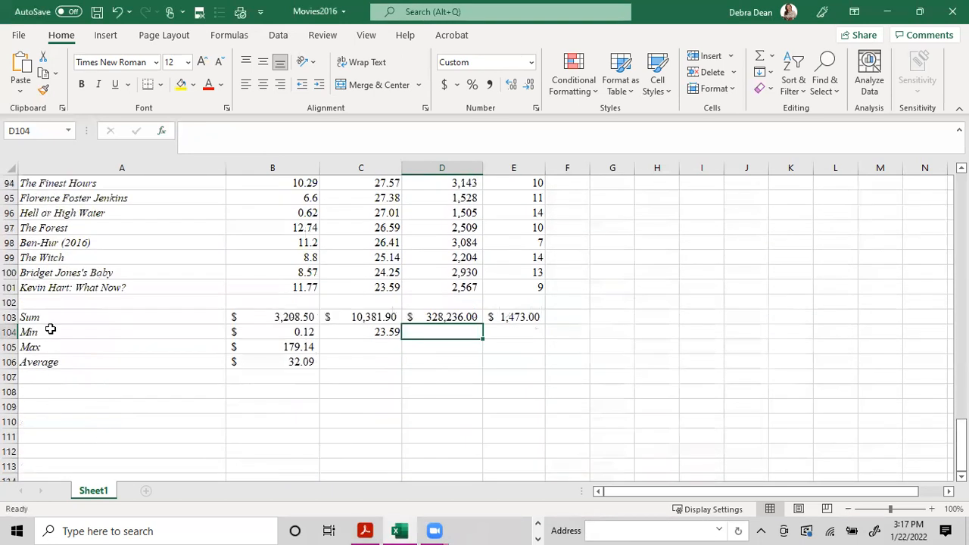
pyautogui.click(280, 333)
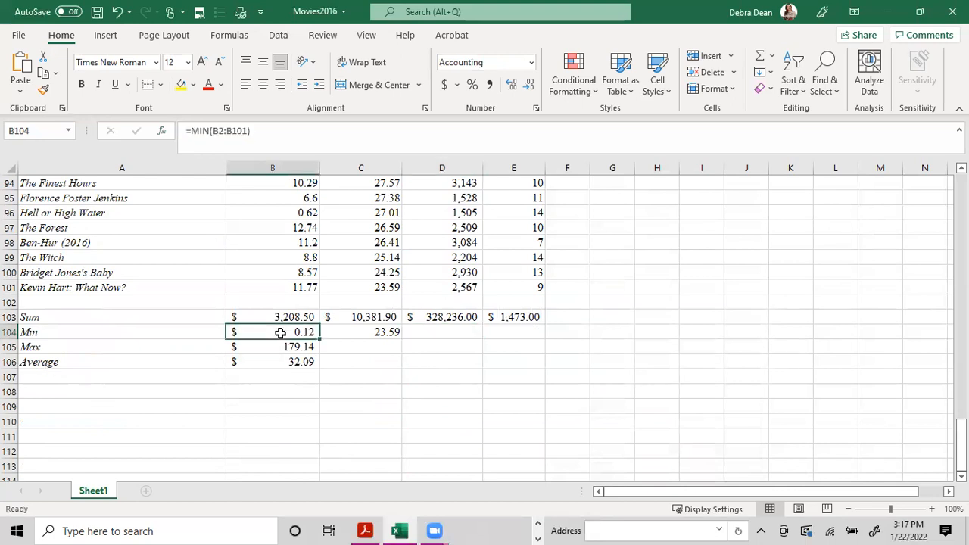
pyautogui.click(253, 346)
pyautogui.click(265, 363)
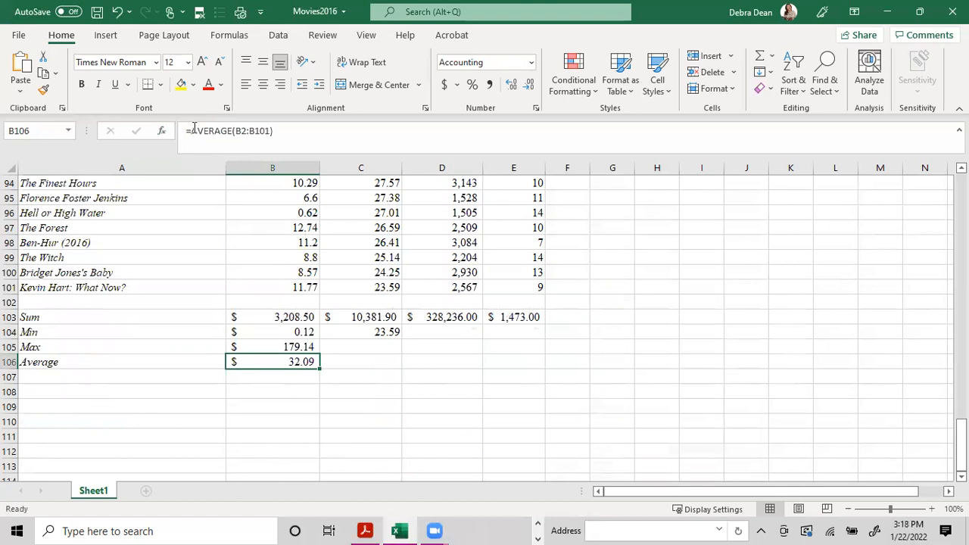
pyautogui.moveTo(294, 333); pyautogui.dragTo(564, 354)
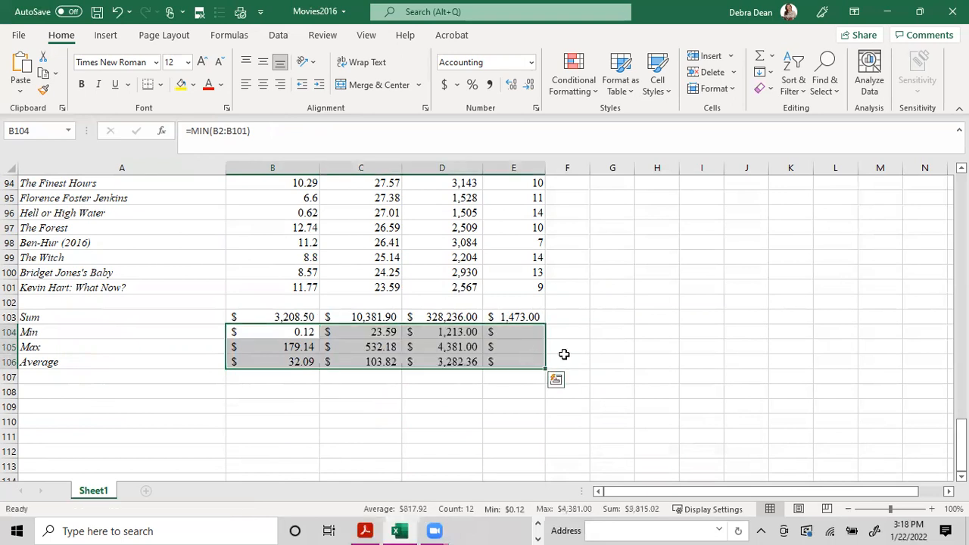
pyautogui.click(568, 350)
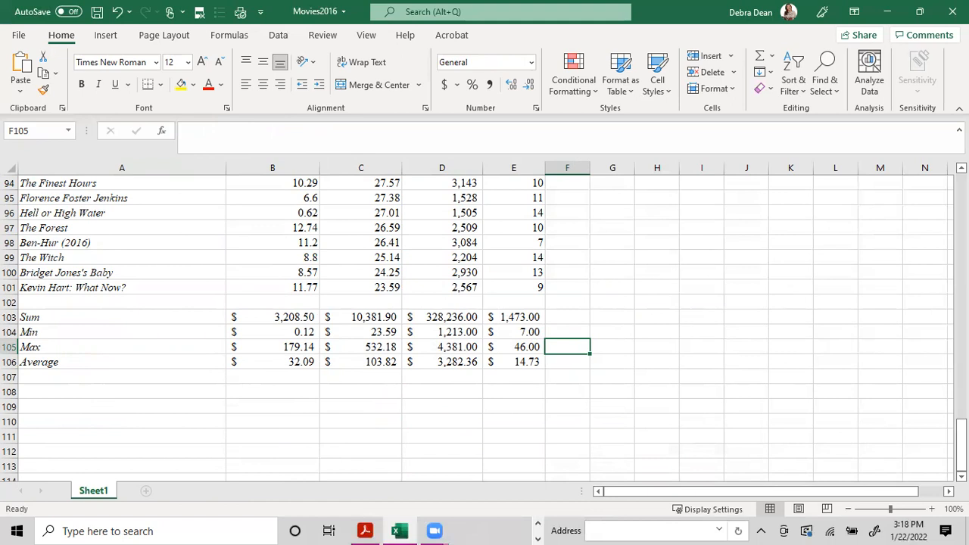
# Clear the contents of the Sum, Min, Max and Average rows, 103 to 106
pyautogui.scroll(-1, 580, 285)
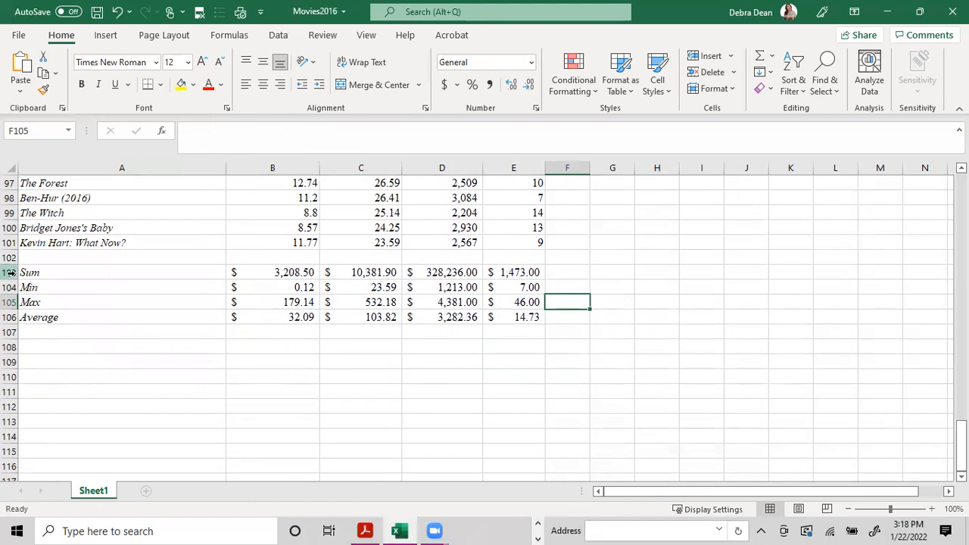
pyautogui.moveTo(9, 272); pyautogui.dragTo(11, 318)
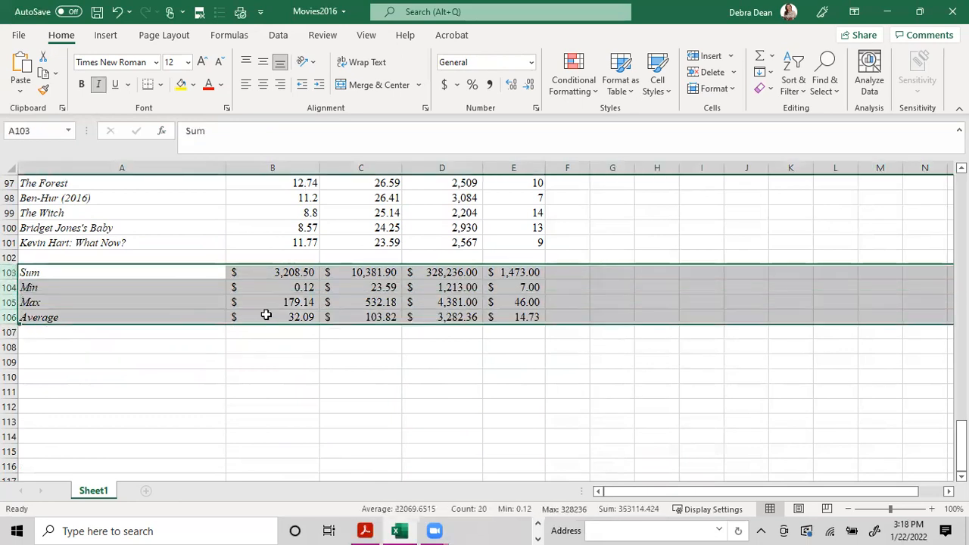
pyautogui.press('Delete')
pyautogui.click(288, 286)
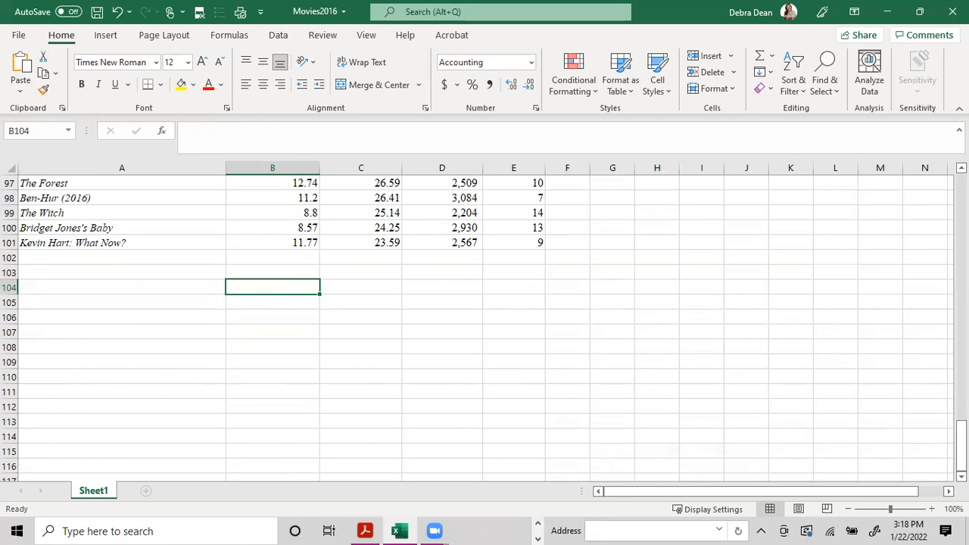
# Return to the start of the movie data, select B3 and locate the Data Analysis tool
pyautogui.scroll(20, 346, 389)
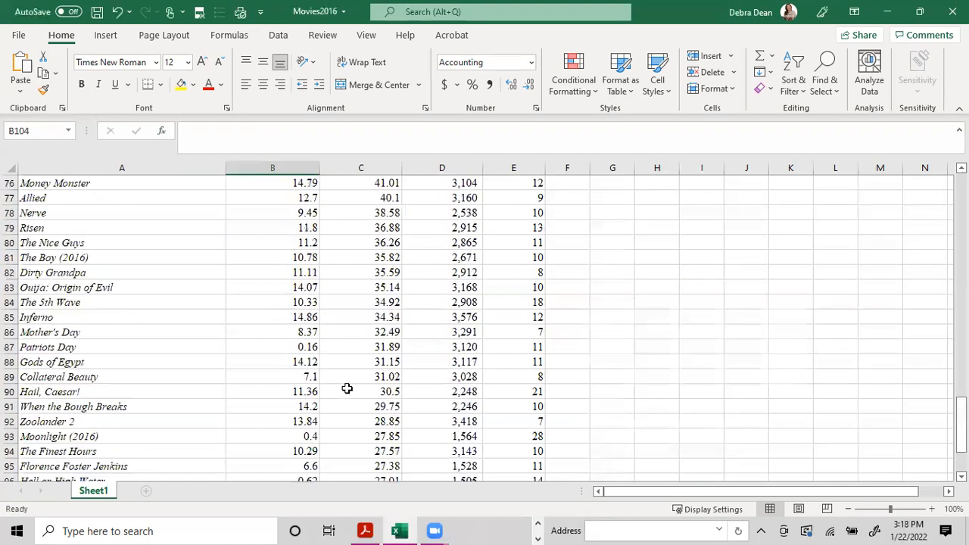
pyautogui.scroll(7, 343, 355)
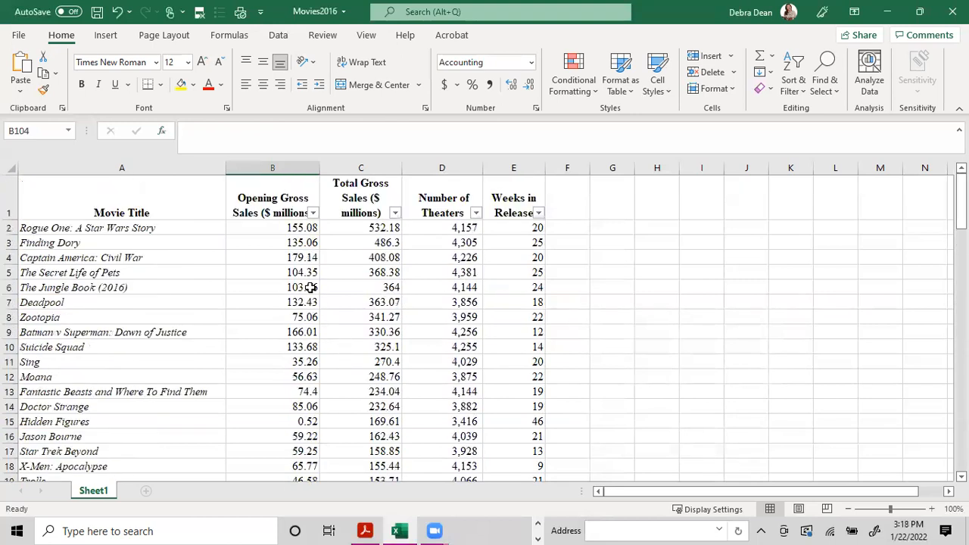
pyautogui.click(286, 241)
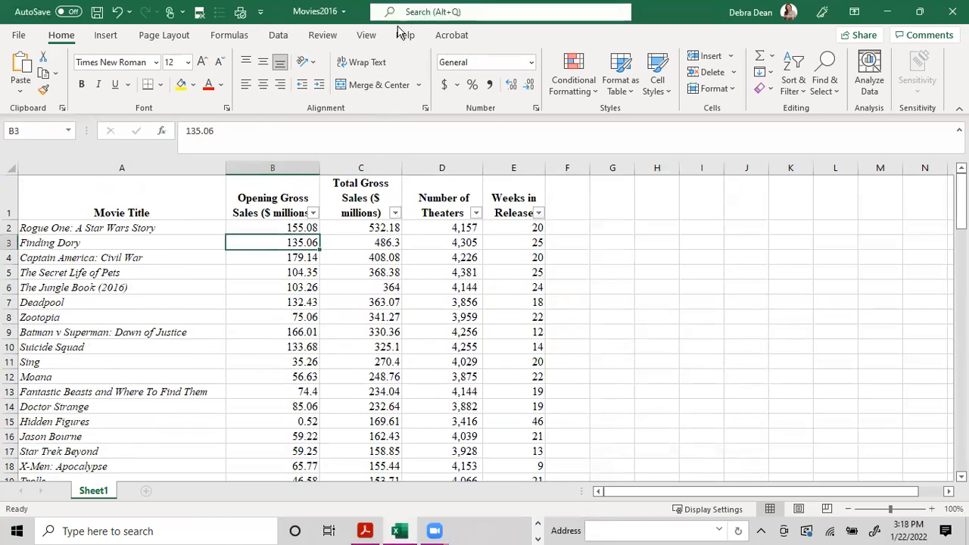
pyautogui.click(281, 36)
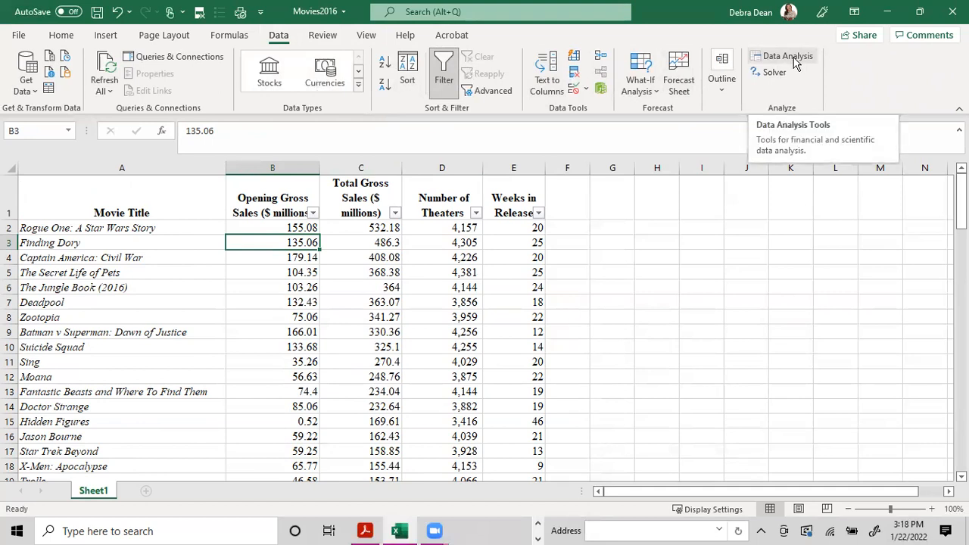
# Open the Excel options for managing add-ins to examine the active and inactive add-ins
pyautogui.click(16, 38)
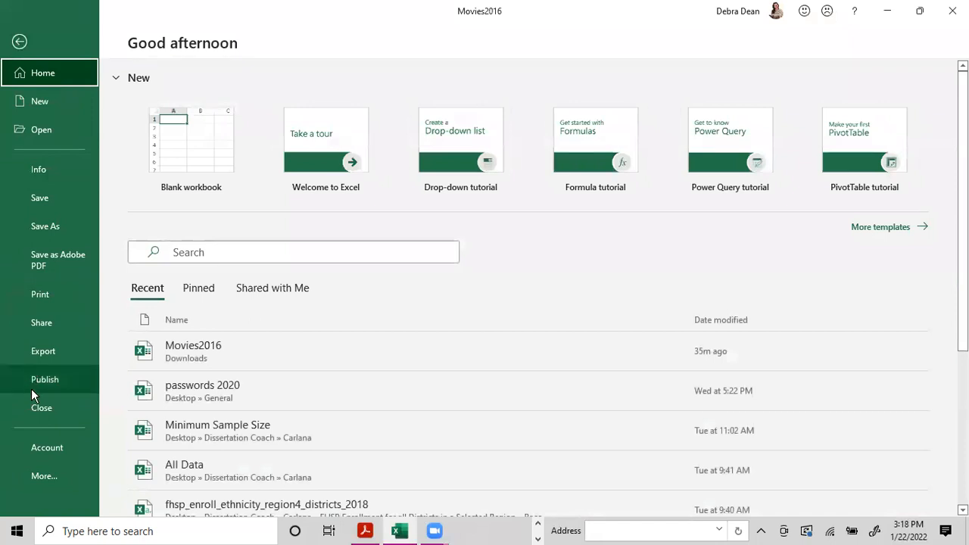
pyautogui.click(43, 481)
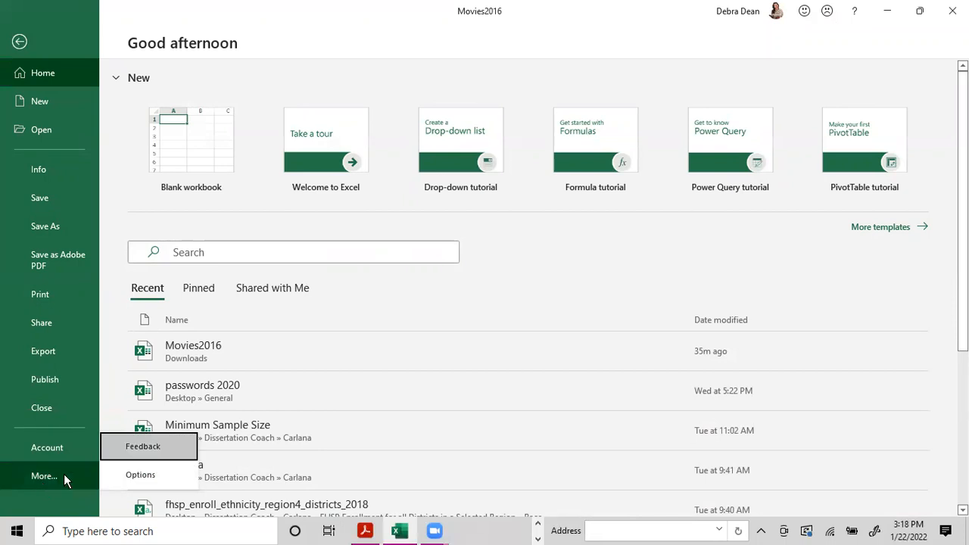
pyautogui.click(138, 475)
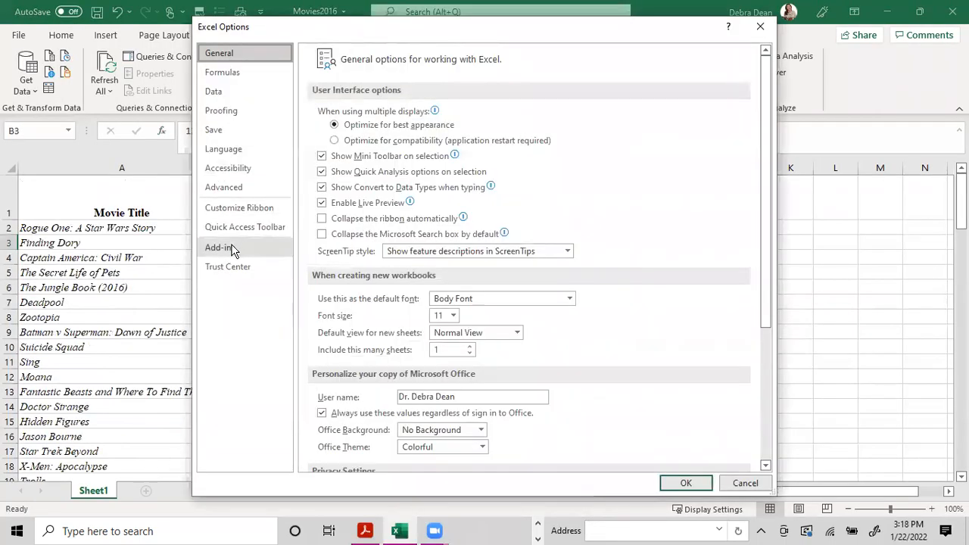
pyautogui.click(232, 250)
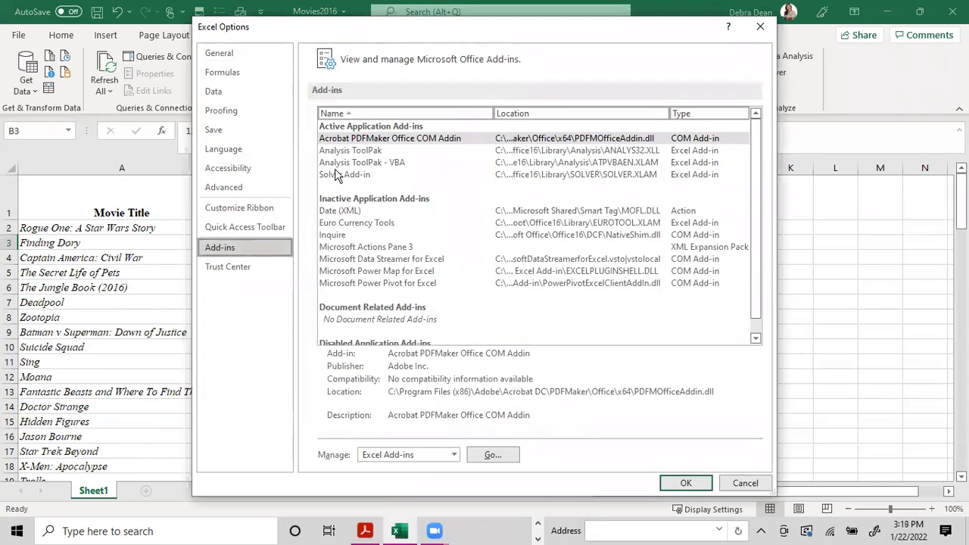
# Review the Analysis ToolPak details and check that it is enabled in the list of available Excel add-ins
pyautogui.click(347, 150)
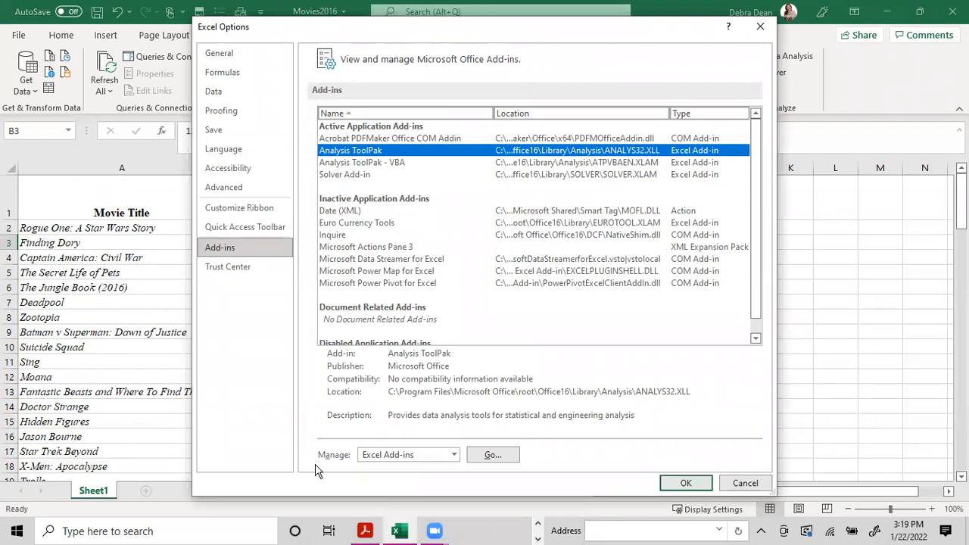
pyautogui.click(492, 455)
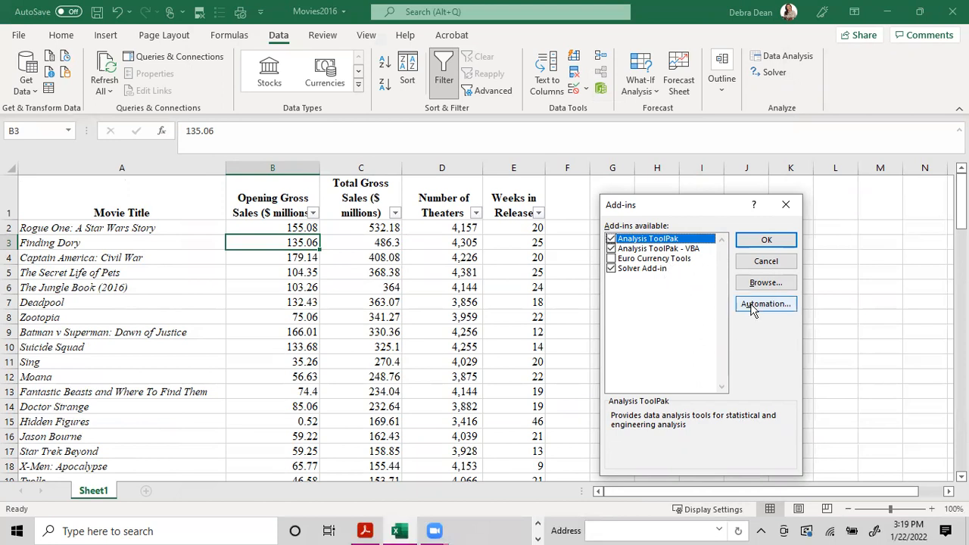
pyautogui.click(766, 240)
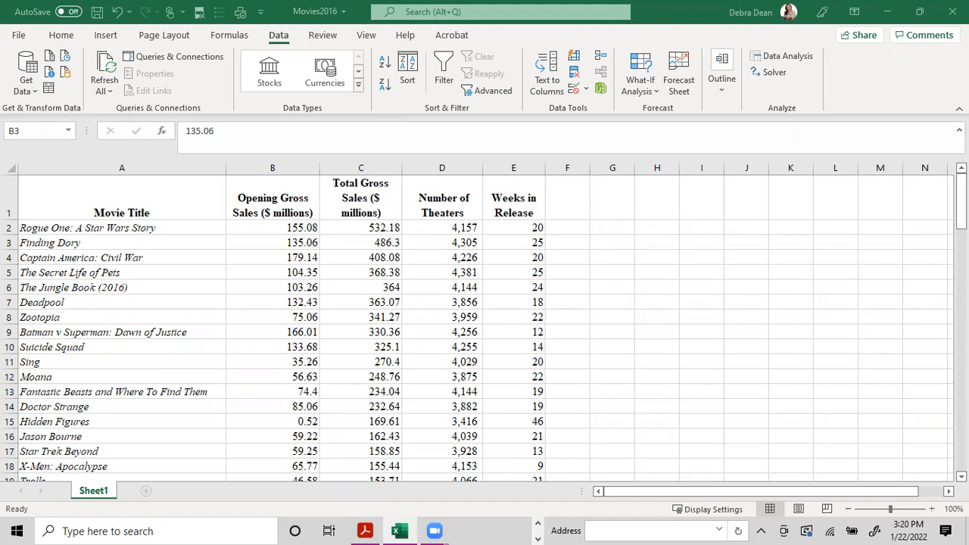
# Look through the Data Analysis tools and start the Descriptive Statistics tool
pyautogui.click(780, 57)
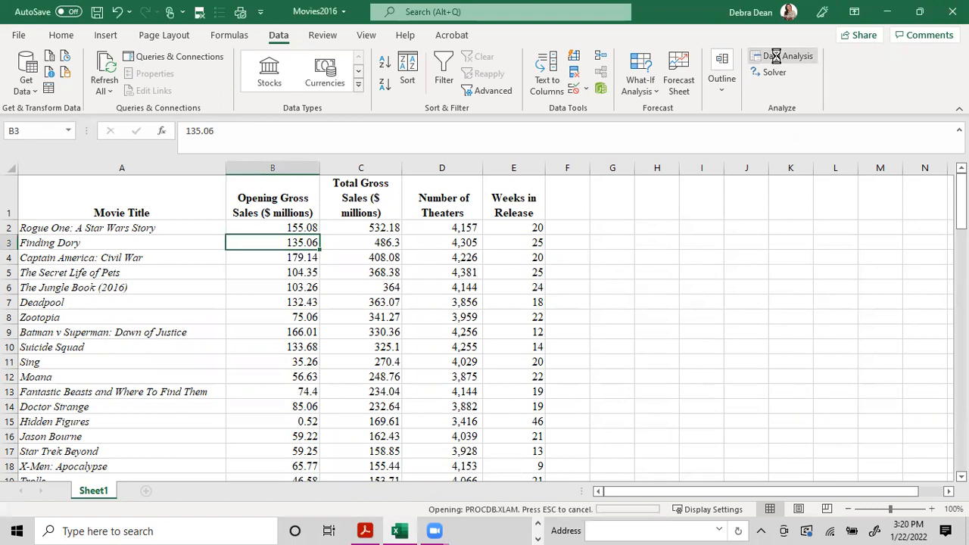
pyautogui.scroll(1, 615, 339)
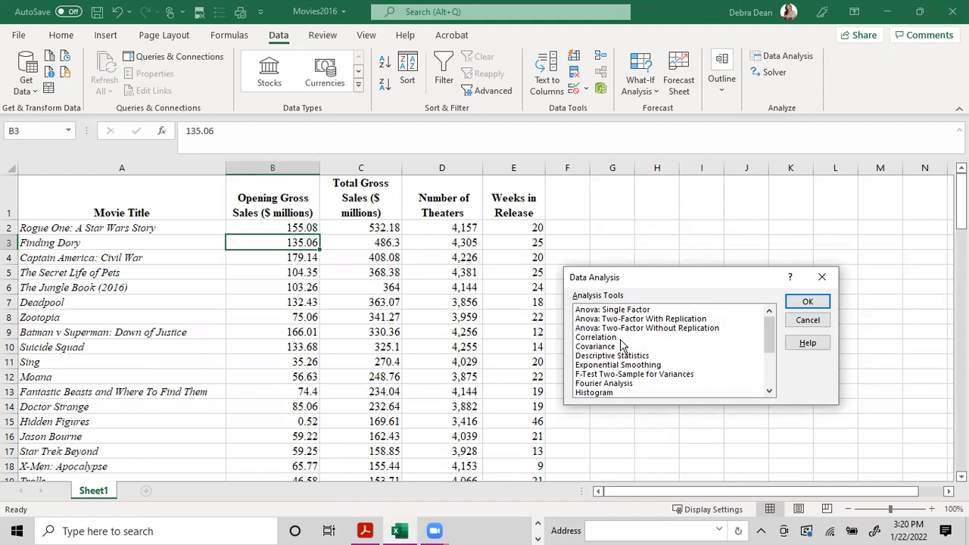
pyautogui.scroll(-2, 621, 344)
pyautogui.click(620, 345)
pyautogui.scroll(-1, 621, 345)
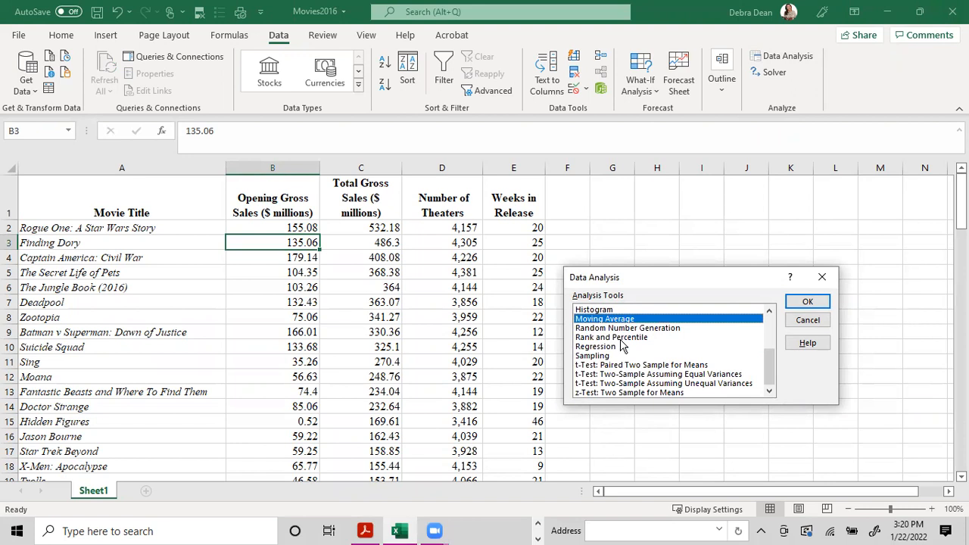
pyautogui.scroll(3, 620, 345)
pyautogui.click(611, 357)
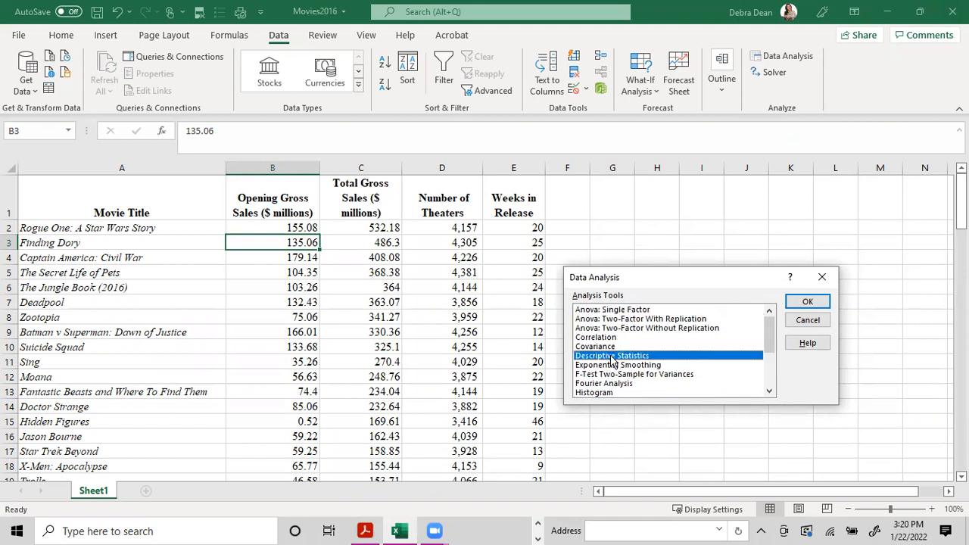
pyautogui.click(807, 302)
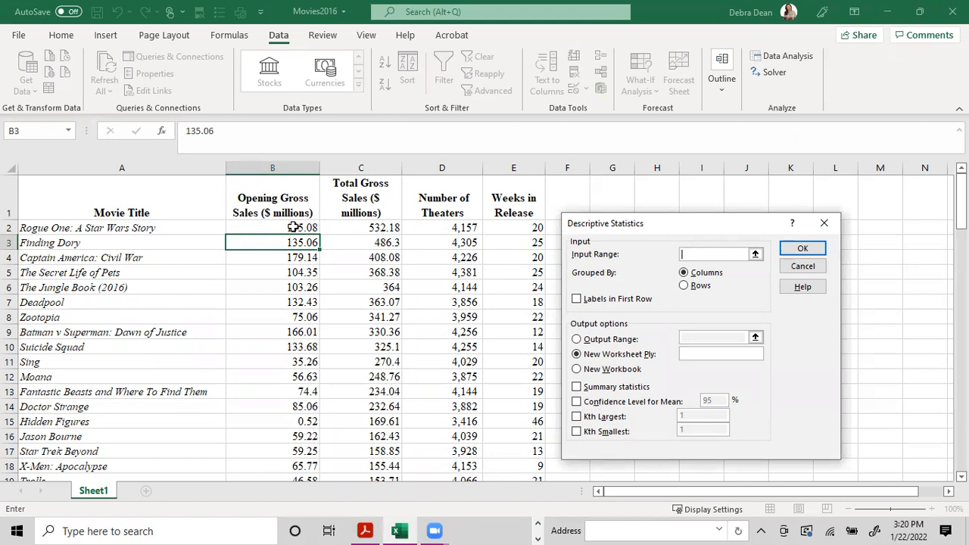
# Set the Descriptive Statistics input range to $B$1:$B$101 with labels in the first row, and request summary statistics
pyautogui.click(292, 204)
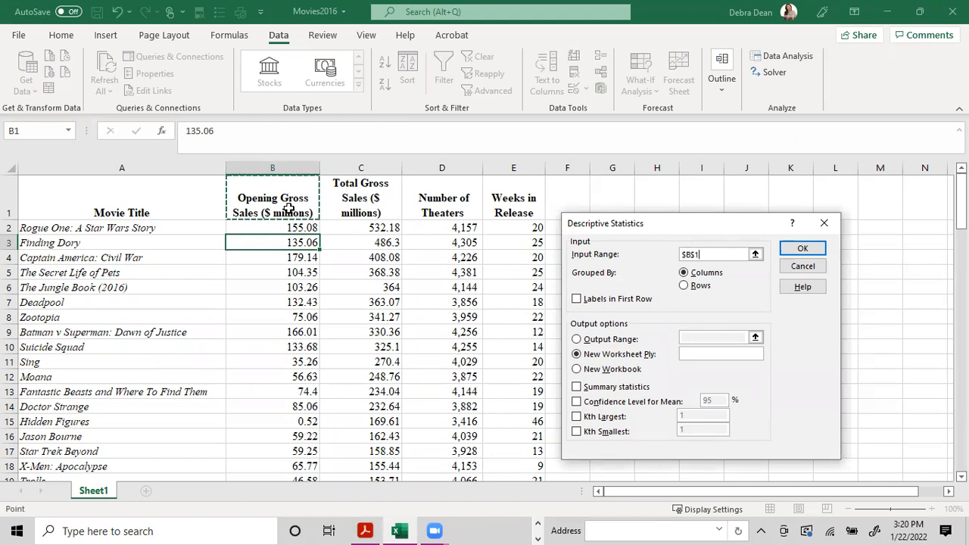
pyautogui.hotkey('ctrl', 'shift', 'Down')
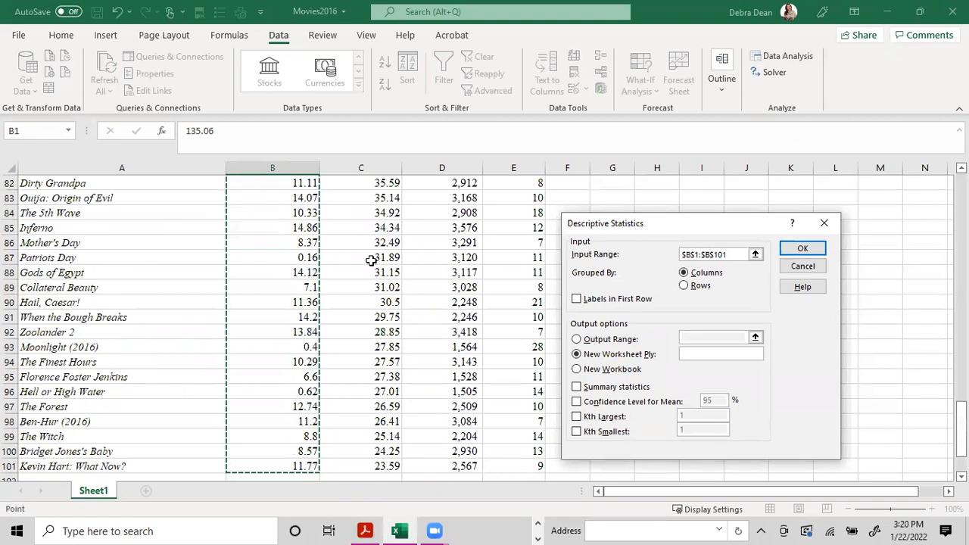
pyautogui.click(577, 301)
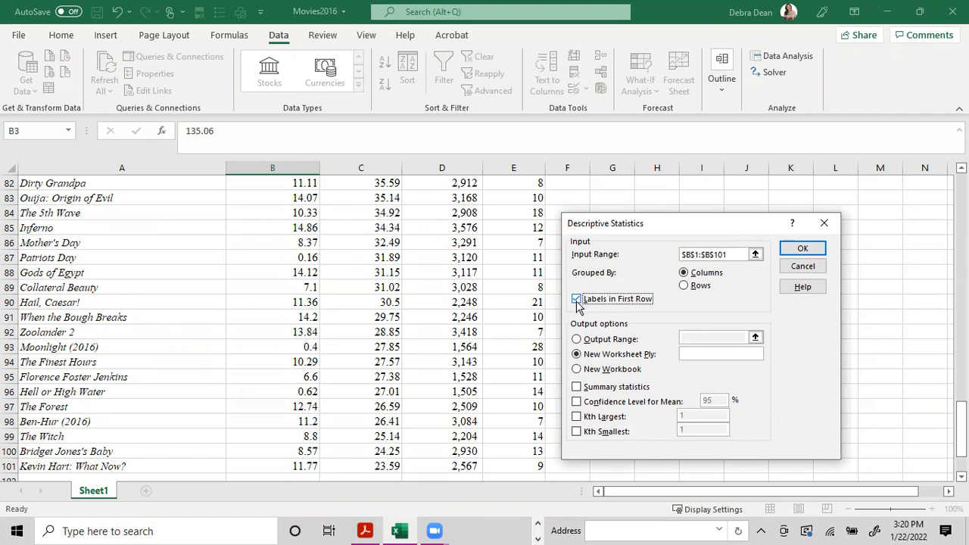
pyautogui.click(577, 388)
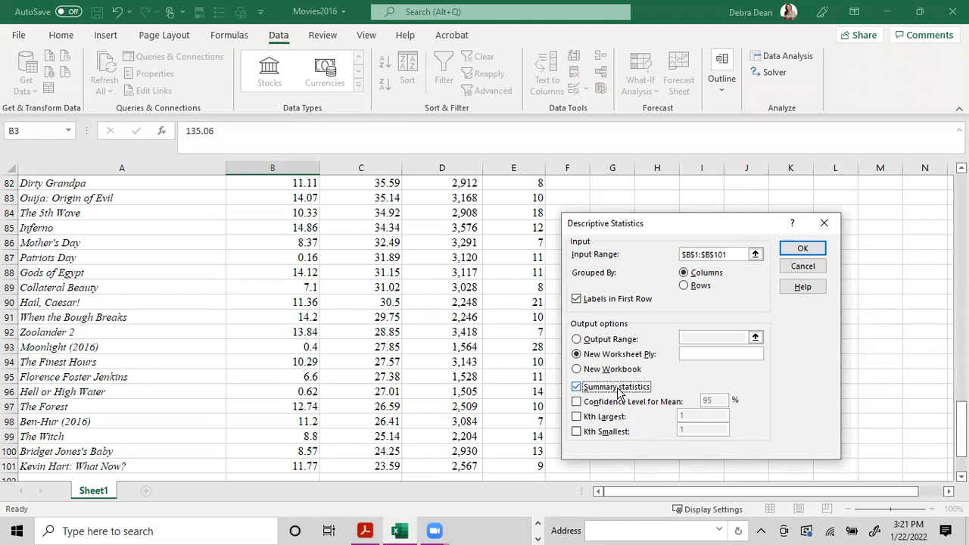
pyautogui.click(581, 419)
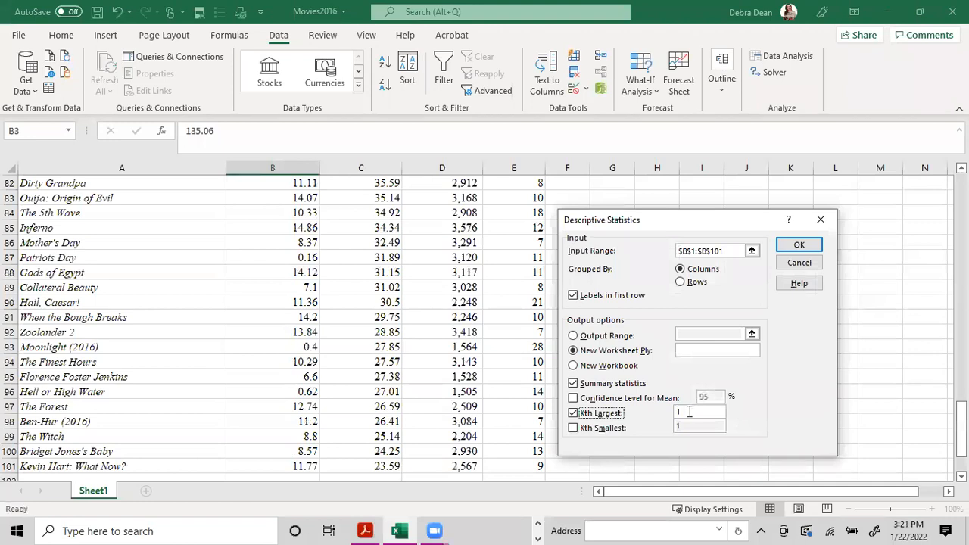
pyautogui.moveTo(694, 413); pyautogui.dragTo(677, 414)
pyautogui.click(575, 413)
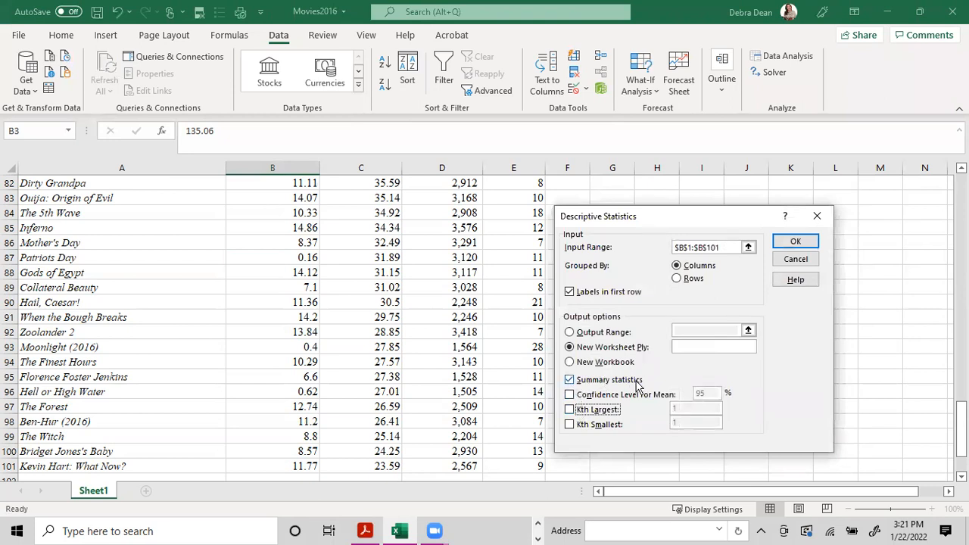
# Generate the descriptive statistics on a new worksheet and widen columns A and B to show the labels and heading
pyautogui.click(794, 241)
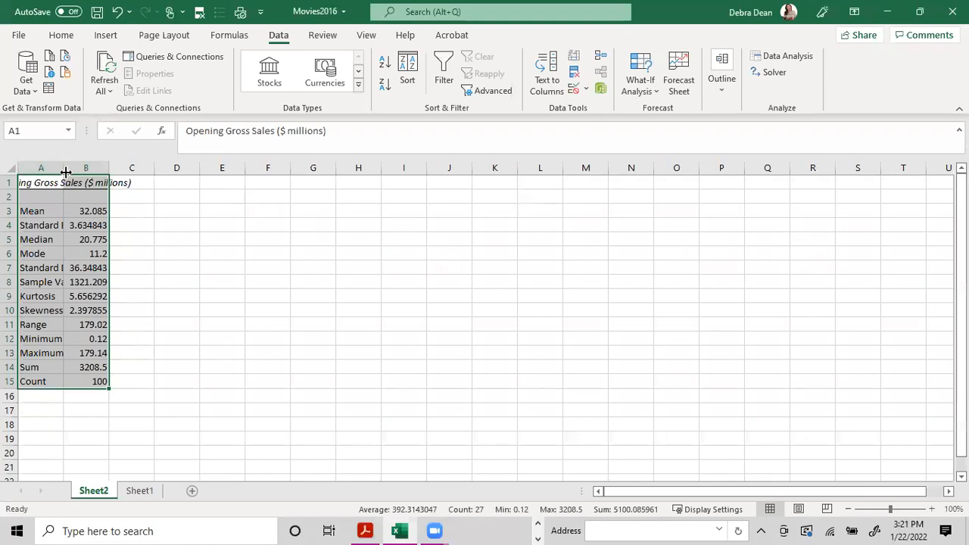
pyautogui.moveTo(68, 169); pyautogui.dragTo(107, 166)
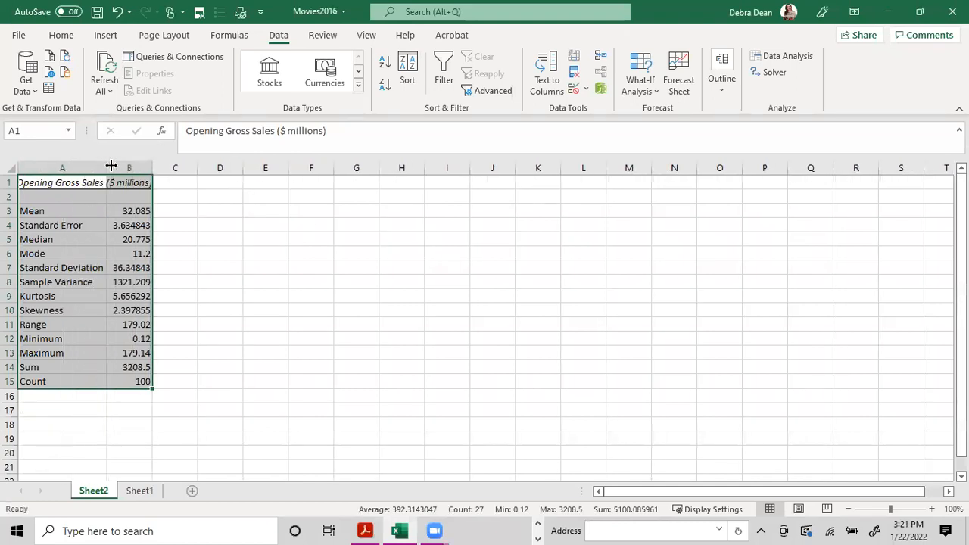
pyautogui.doubleClick(106, 171)
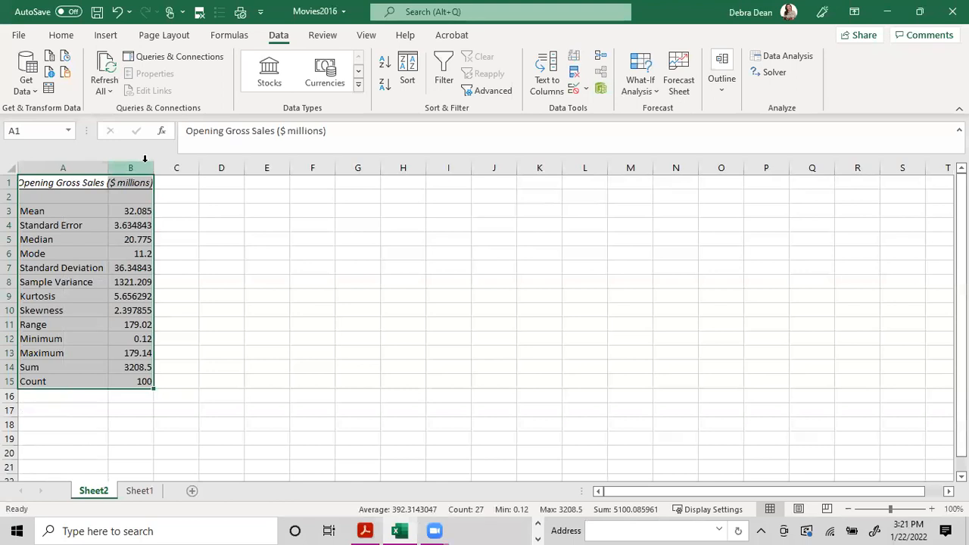
pyautogui.moveTo(153, 165); pyautogui.dragTo(223, 167)
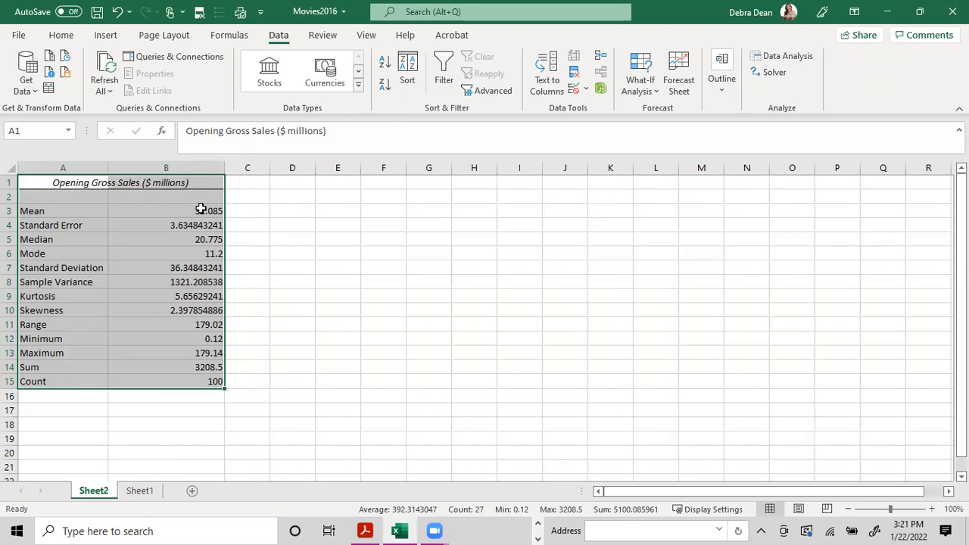
# Examine the Mean and Sum results in the descriptive statistics table
pyautogui.click(152, 212)
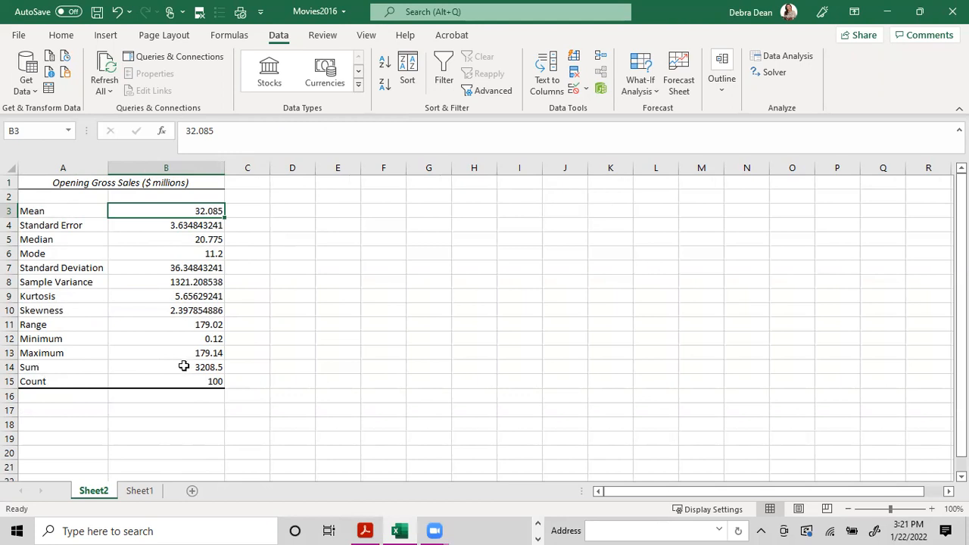
pyautogui.click(39, 369)
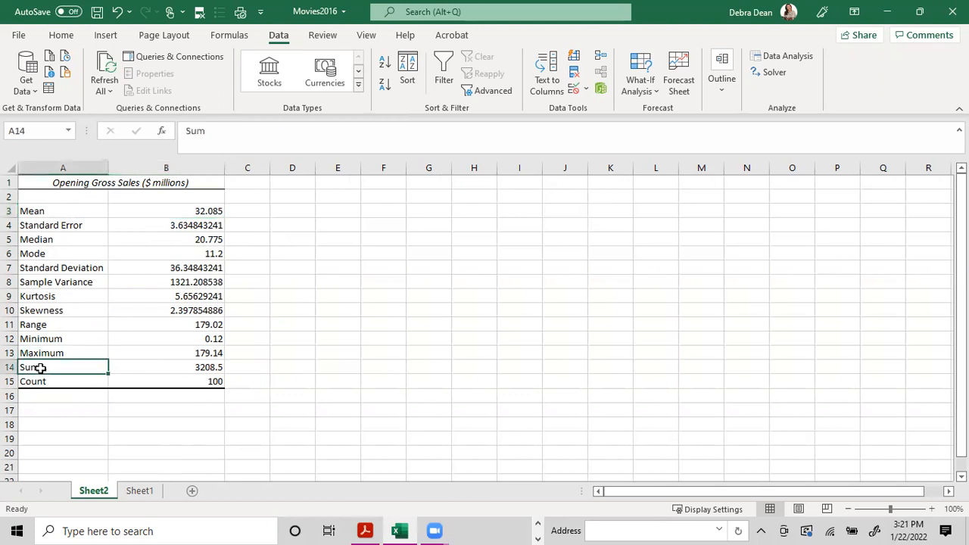
pyautogui.click(222, 370)
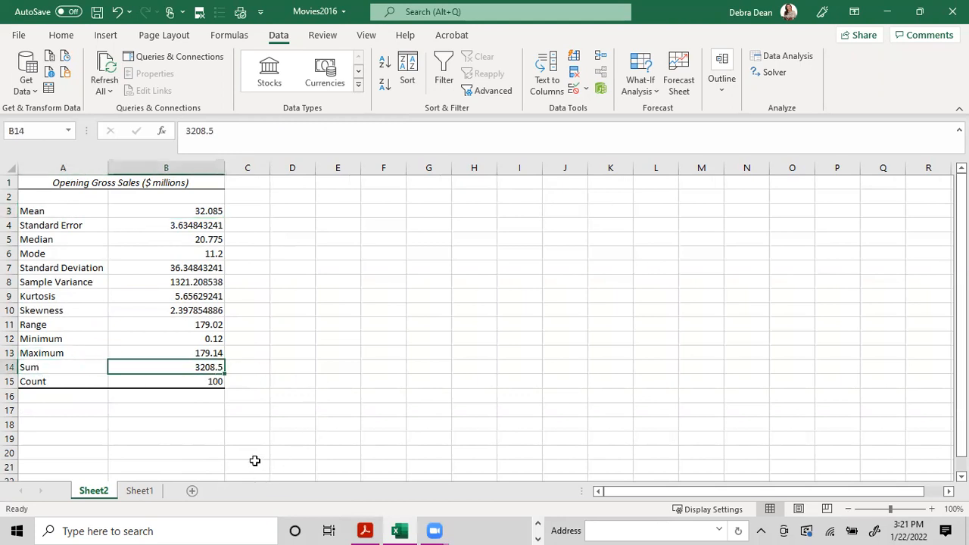
# Select B2:B101 on Sheet1 and compare its status bar statistics with the descriptive statistics on Sheet2
pyautogui.click(139, 492)
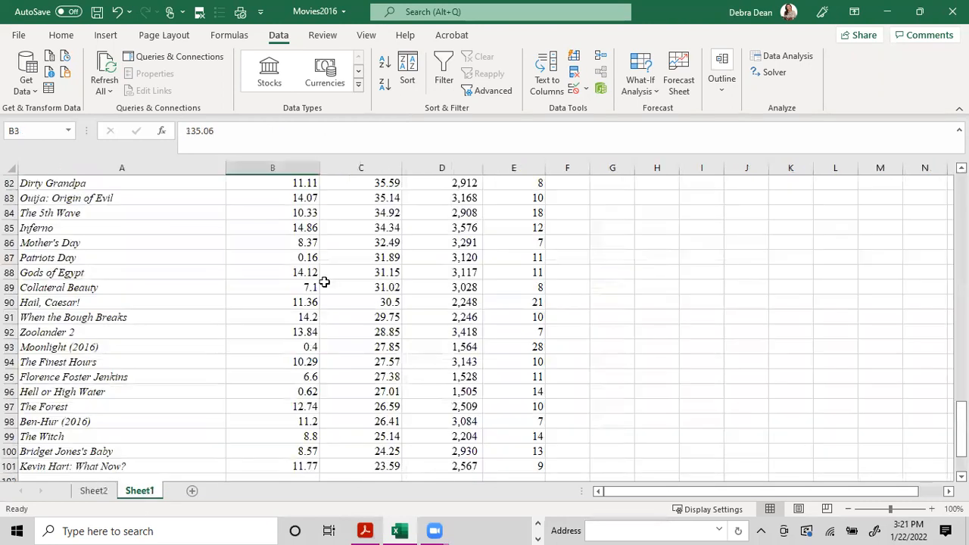
pyautogui.scroll(20, 279, 263)
pyautogui.scroll(6, 278, 262)
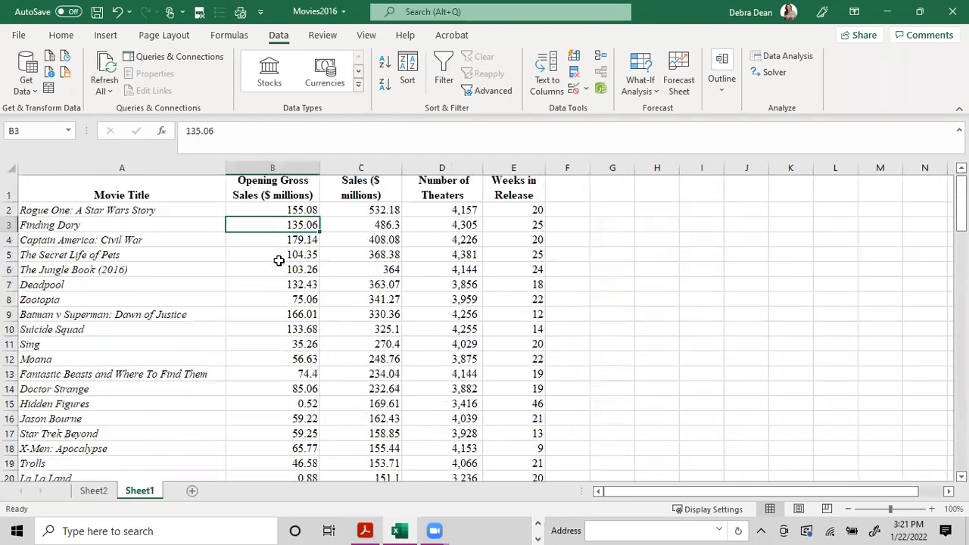
pyautogui.moveTo(283, 228); pyautogui.dragTo(280, 258)
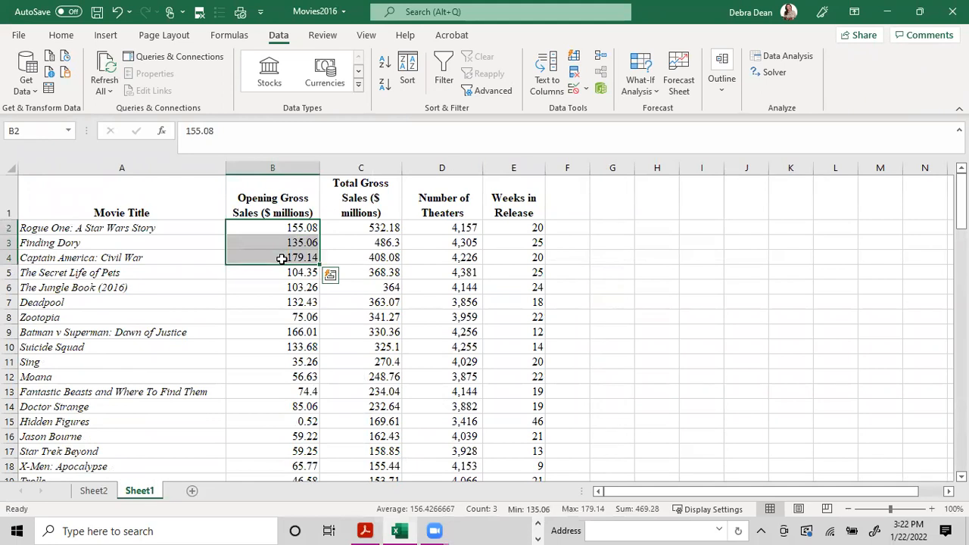
pyautogui.hotkey('ctrl', 'shift', 'Down')
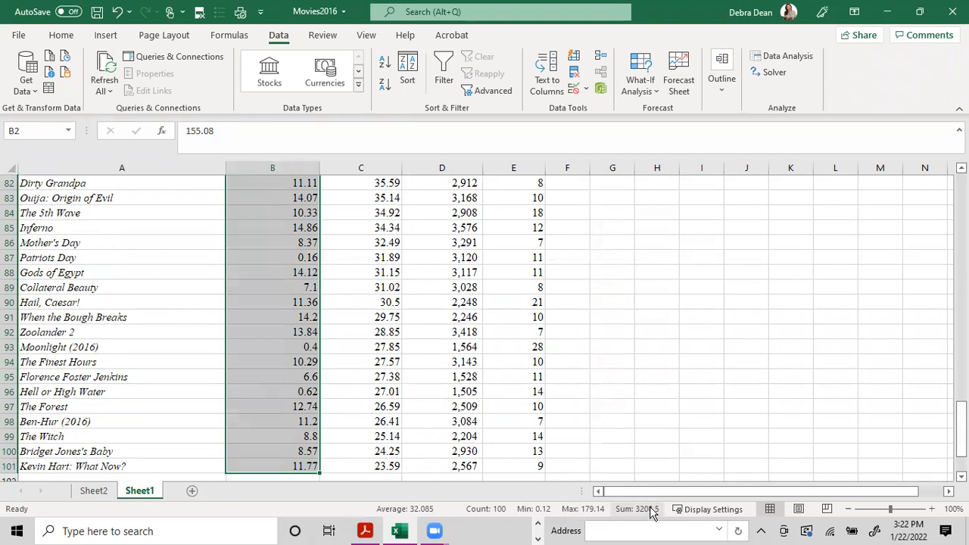
pyautogui.rightClick(349, 510)
pyautogui.scroll(-1, 352, 513)
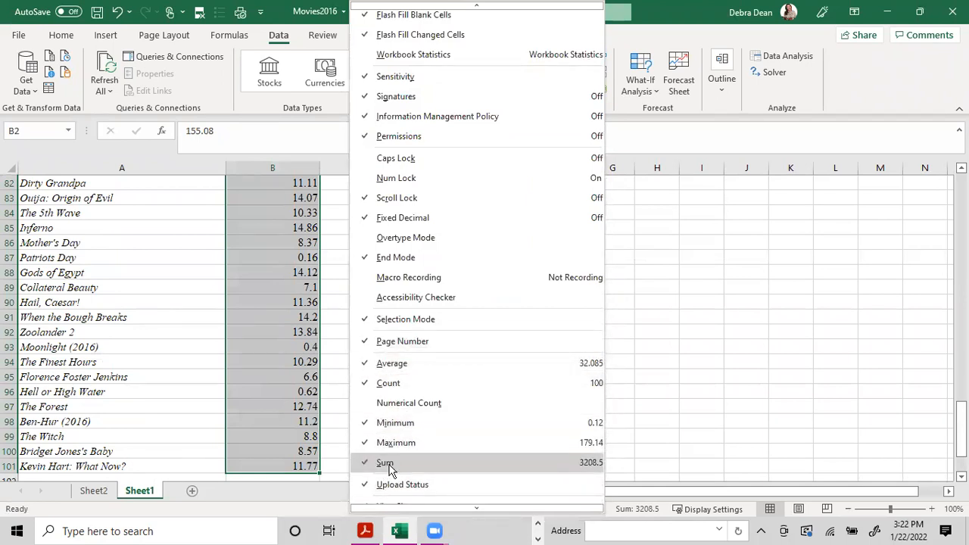
pyautogui.click(778, 401)
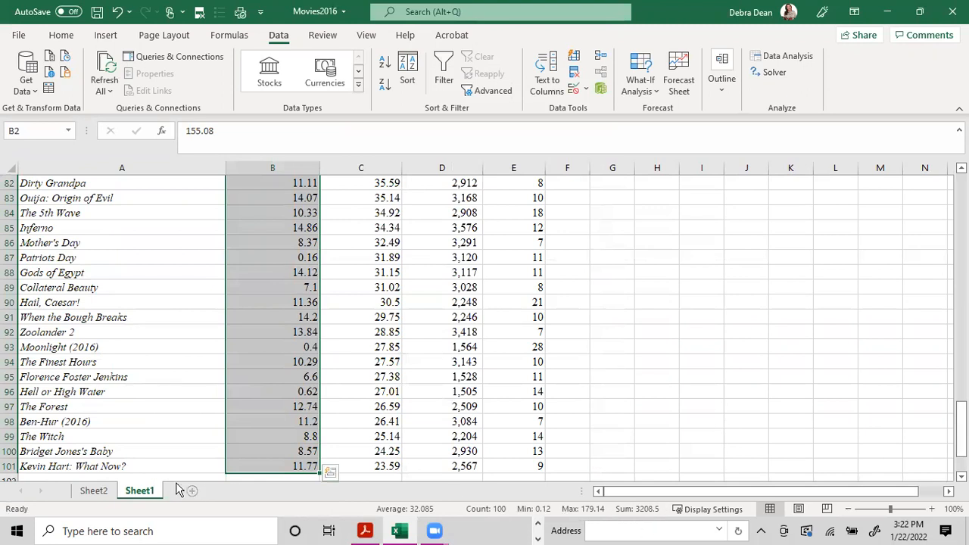
pyautogui.click(94, 491)
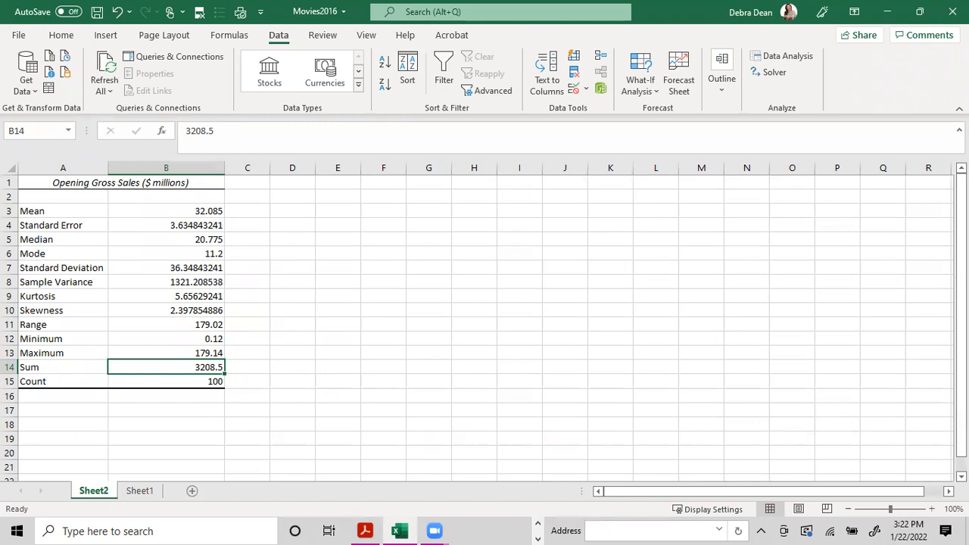
# Insert the recommended line chart for the opening gross sales in B2:B101 on Sheet1
pyautogui.click(139, 492)
pyautogui.scroll(20, 330, 312)
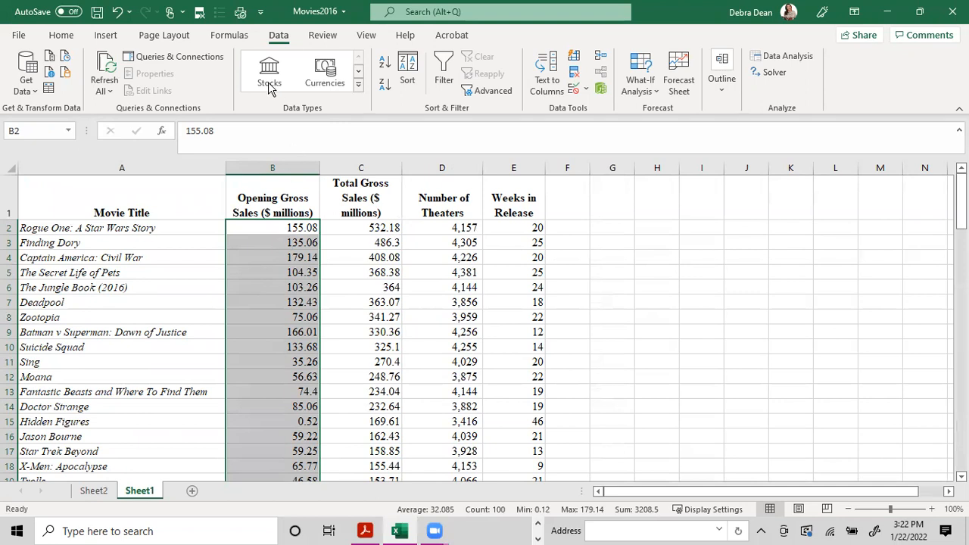
pyautogui.click(105, 38)
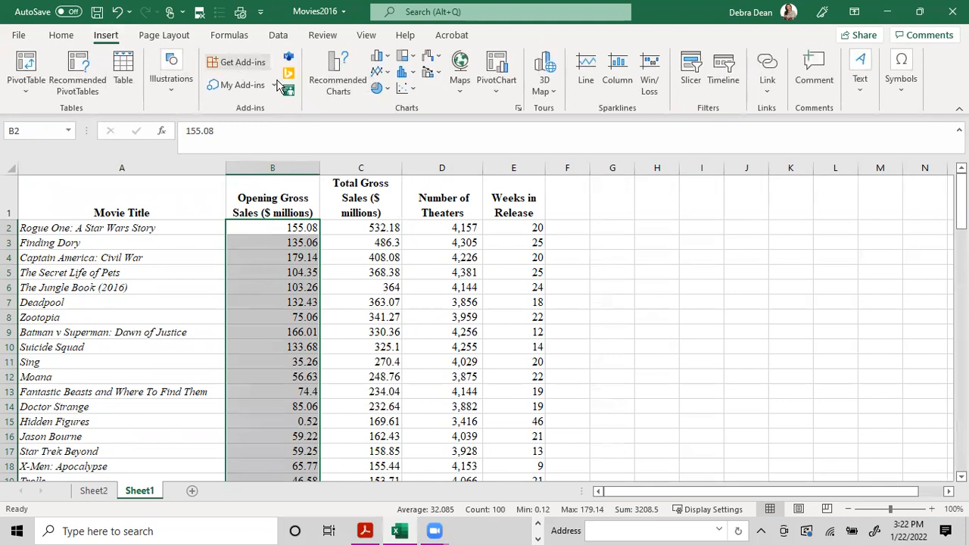
pyautogui.click(342, 84)
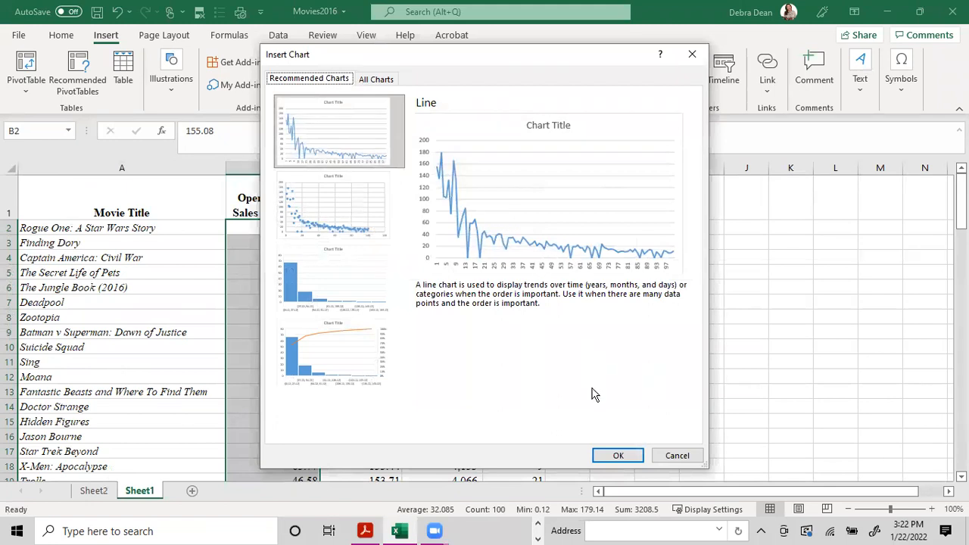
pyautogui.click(608, 457)
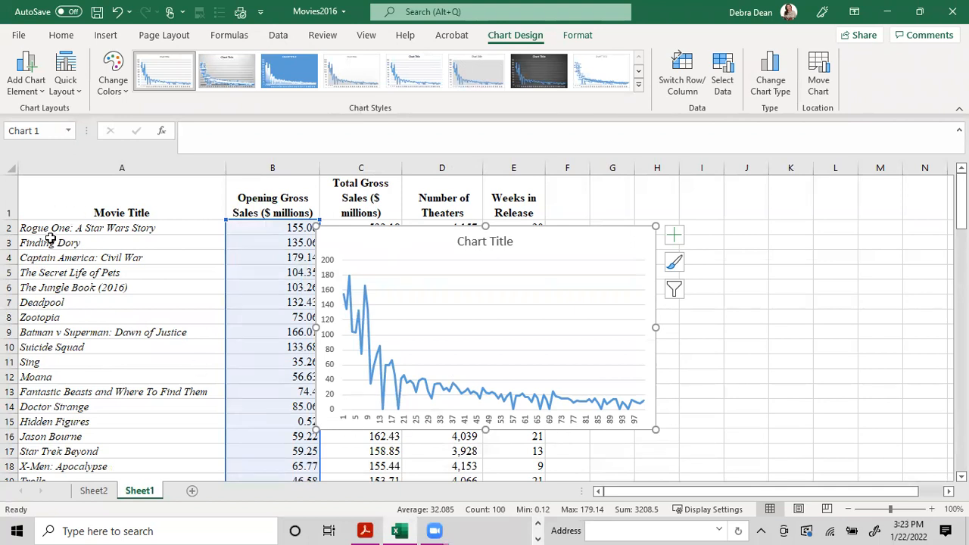
# Compare the Rogue One row with the line chart's first data point, and select the chart
pyautogui.click(11, 227)
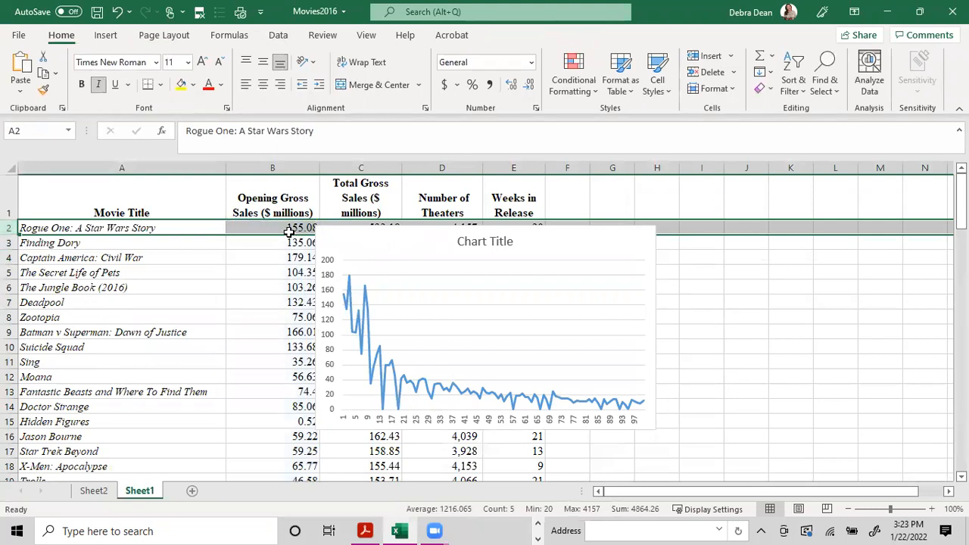
pyautogui.moveTo(346, 298)
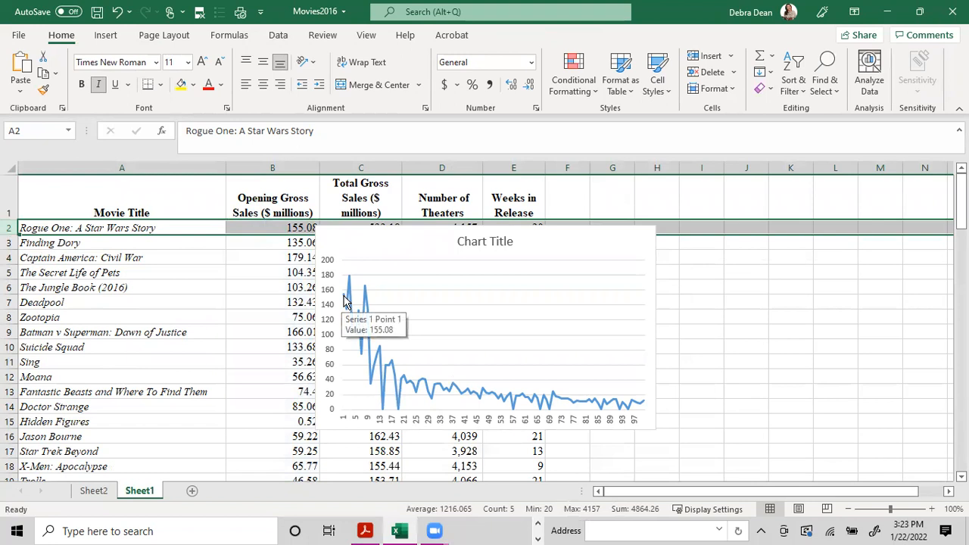
pyautogui.click(600, 249)
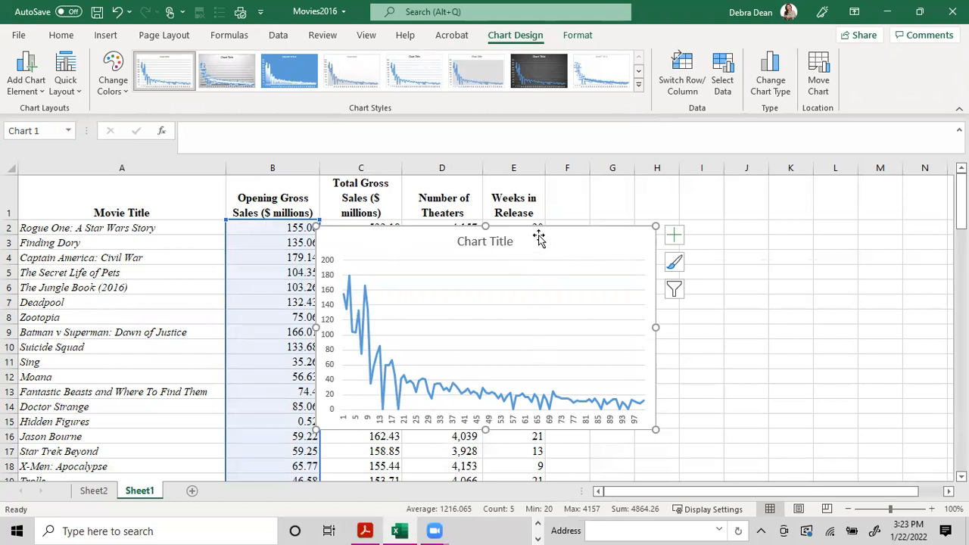
# Delete the opening gross sales line chart from Sheet1 and select cell B2
pyautogui.press('Delete')
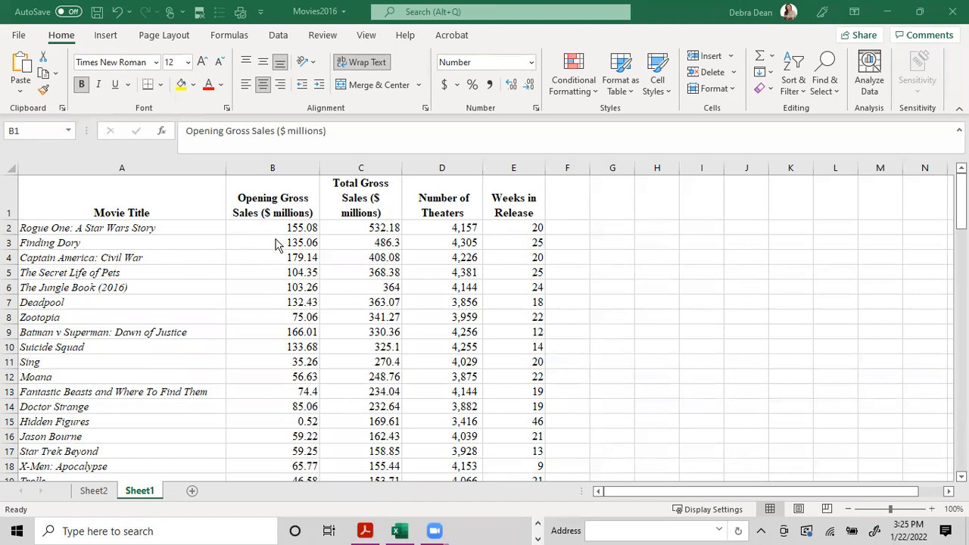
pyautogui.click(296, 228)
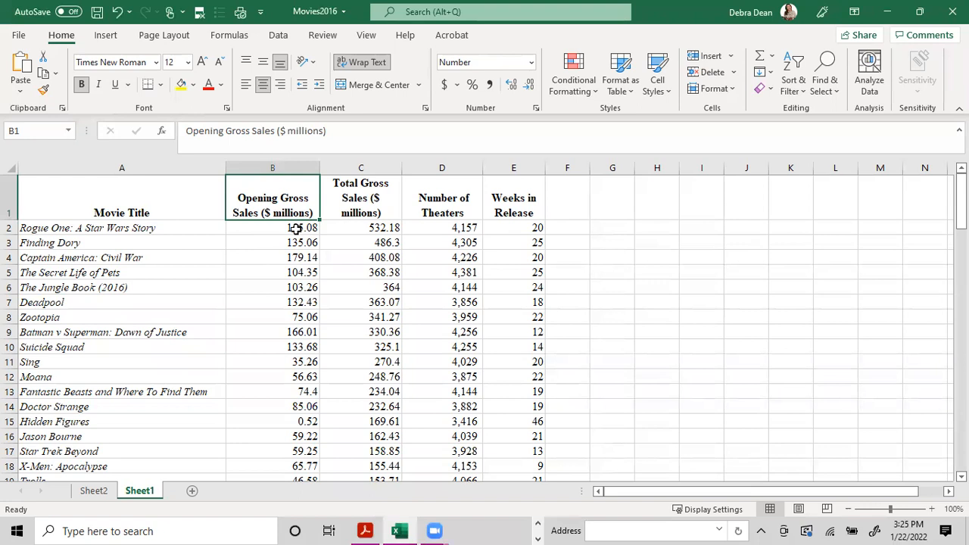
pyautogui.click(285, 228)
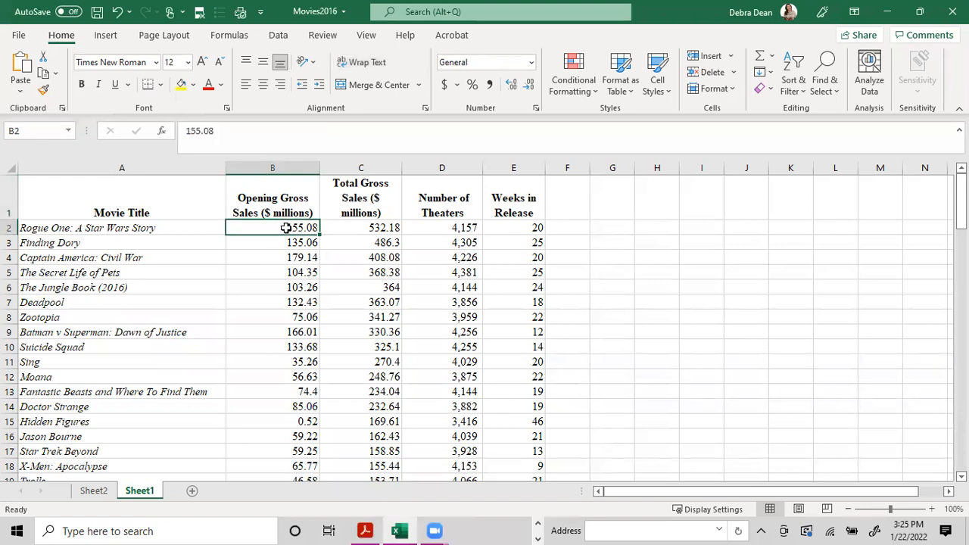
# Copy the entire contents of Sheet1 into a new worksheet
pyautogui.click(9, 168)
pyautogui.rightClick(213, 231)
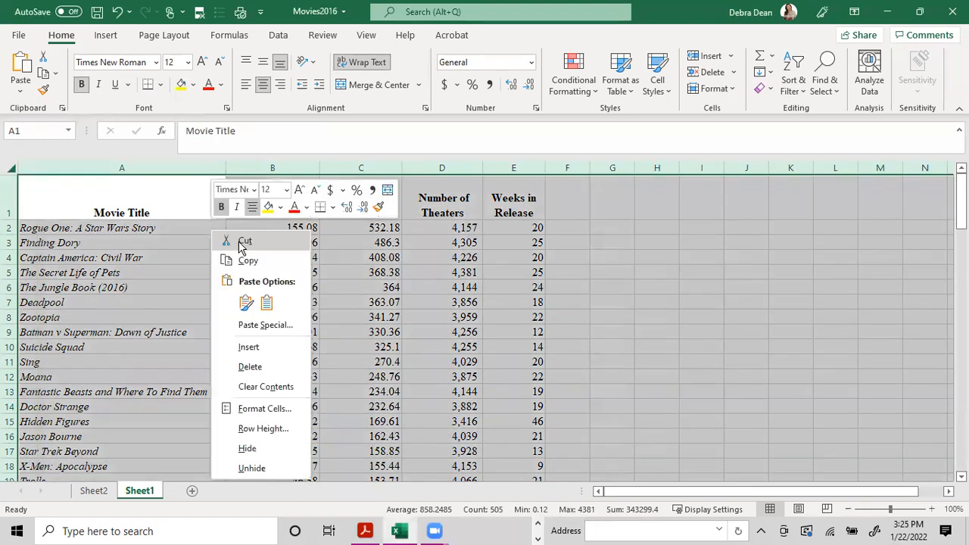
pyautogui.click(248, 260)
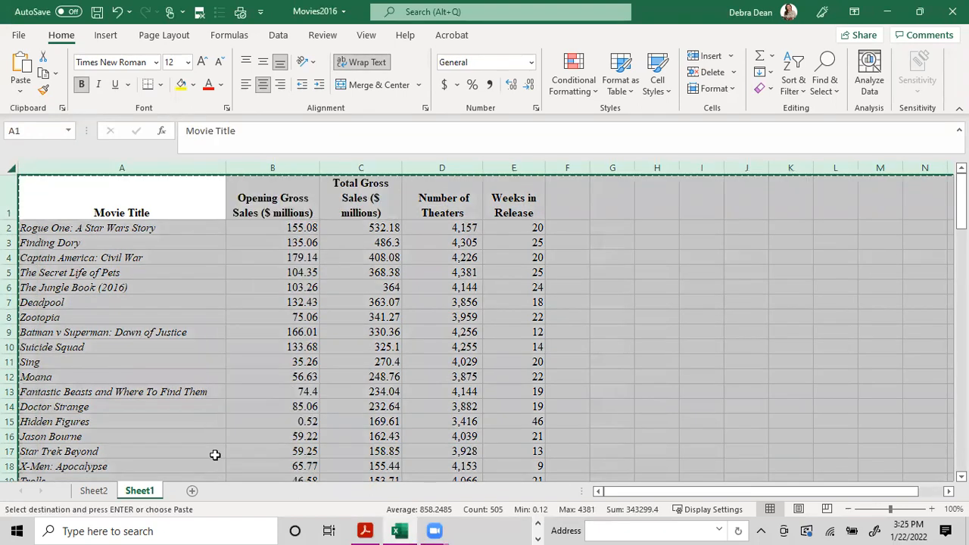
pyautogui.click(192, 490)
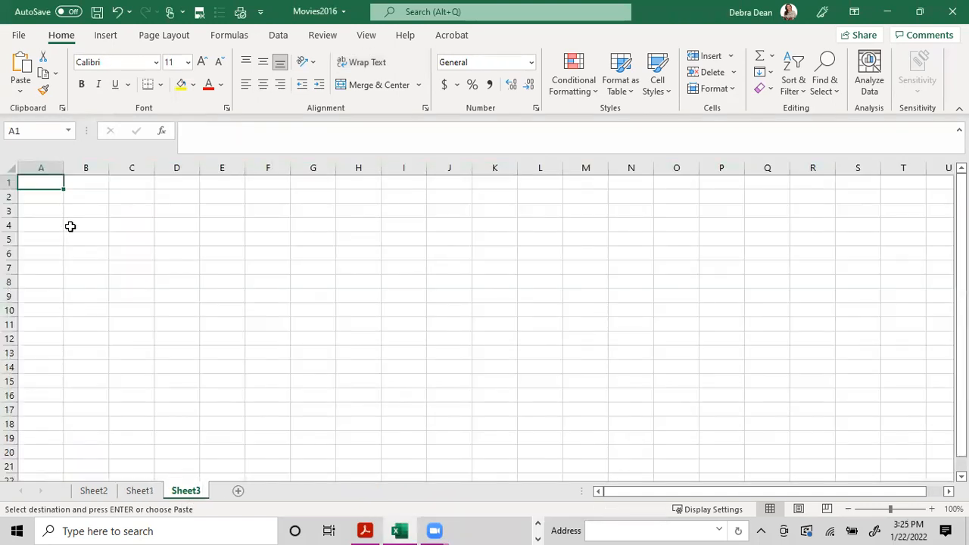
pyautogui.hotkey('ctrl', 'v')
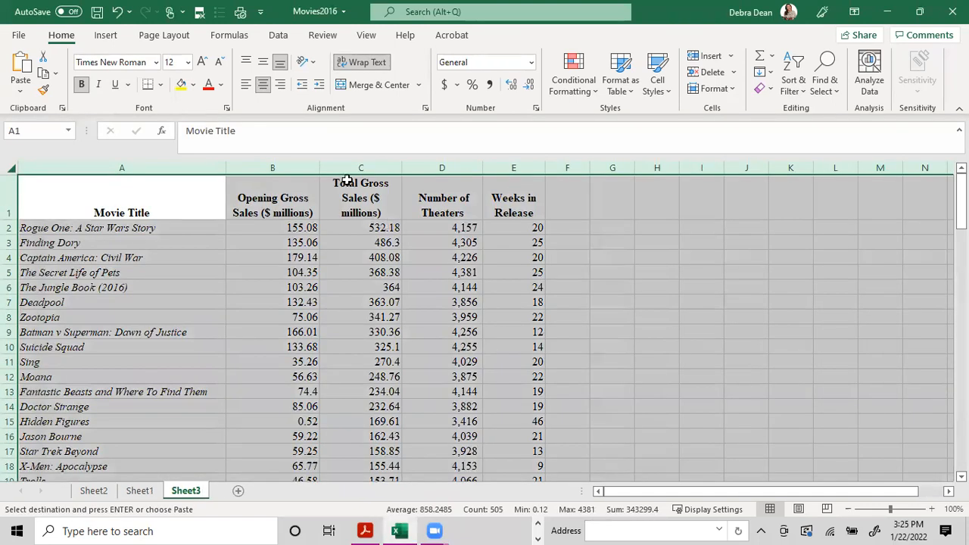
# Delete columns C through G on Sheet3, keeping only the movie titles and opening gross sales
pyautogui.moveTo(353, 168); pyautogui.dragTo(609, 172)
pyautogui.rightClick(433, 221)
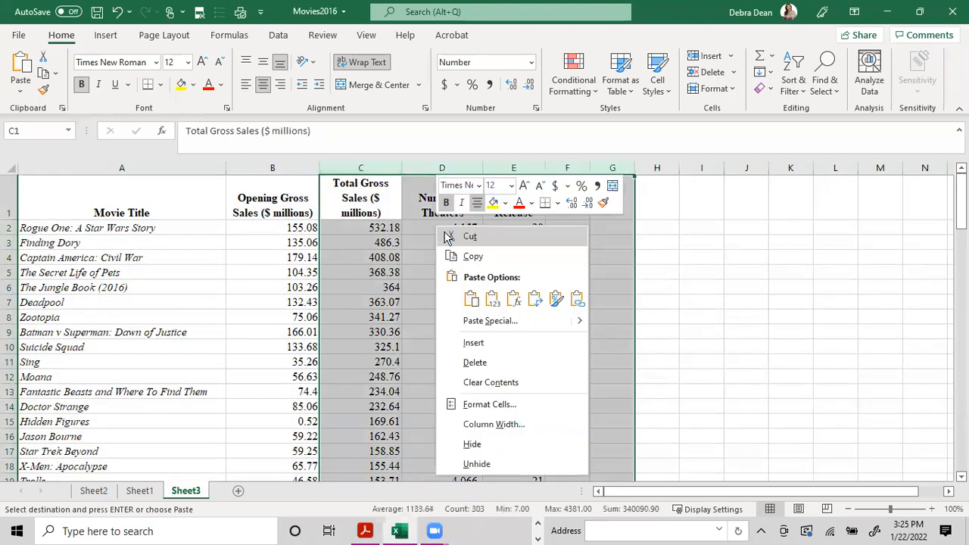
pyautogui.click(471, 362)
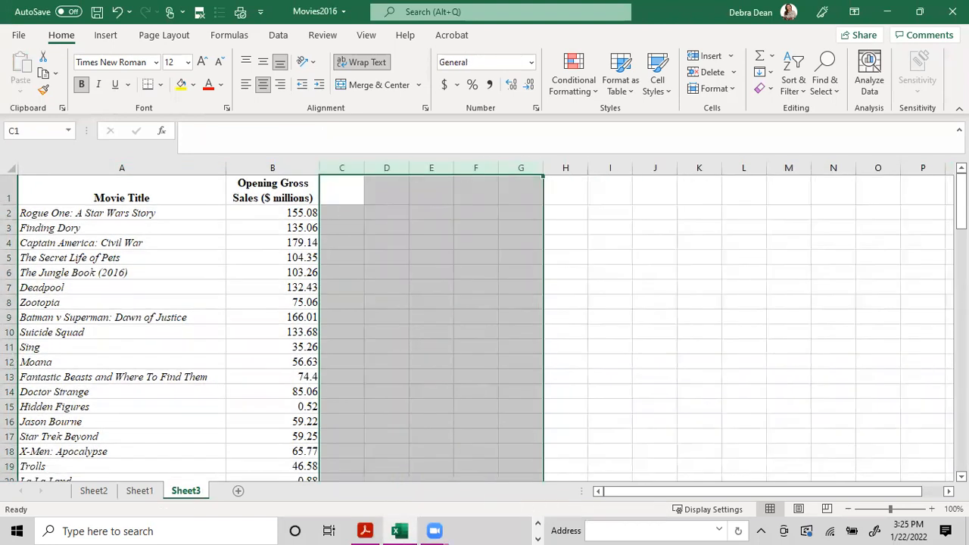
pyautogui.click(347, 189)
# Sort the Sheet3 movies by opening gross sales, first smallest to largest and finally largest to smallest
pyautogui.click(273, 213)
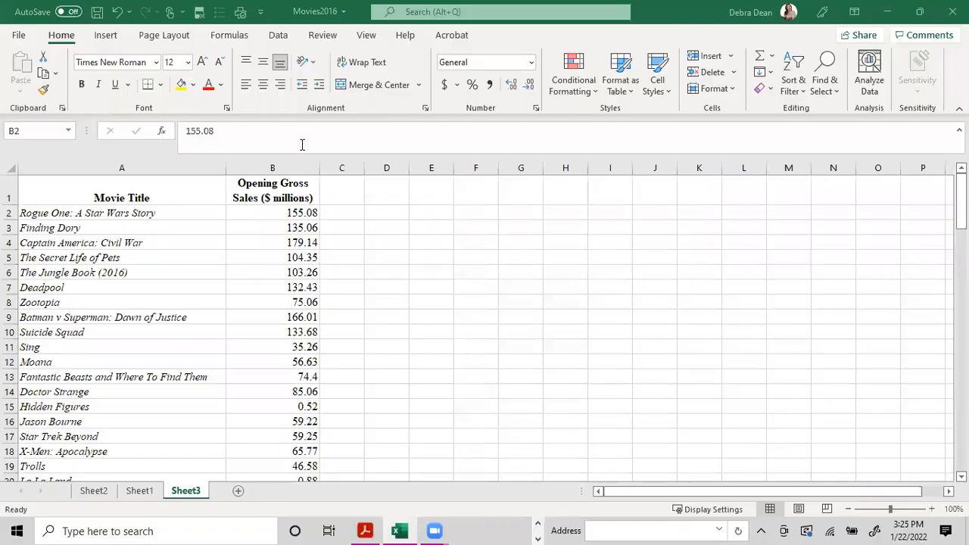
pyautogui.click(274, 216)
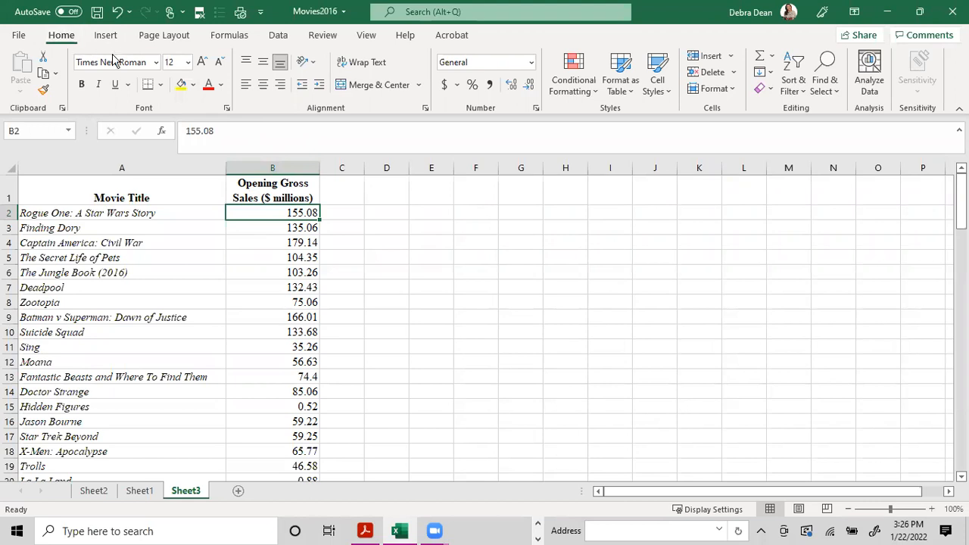
pyautogui.click(278, 34)
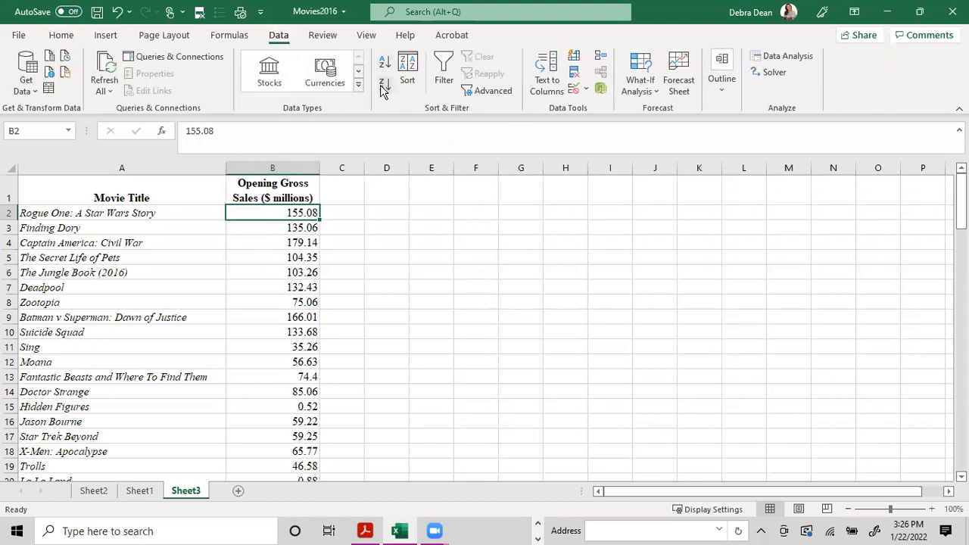
pyautogui.click(383, 67)
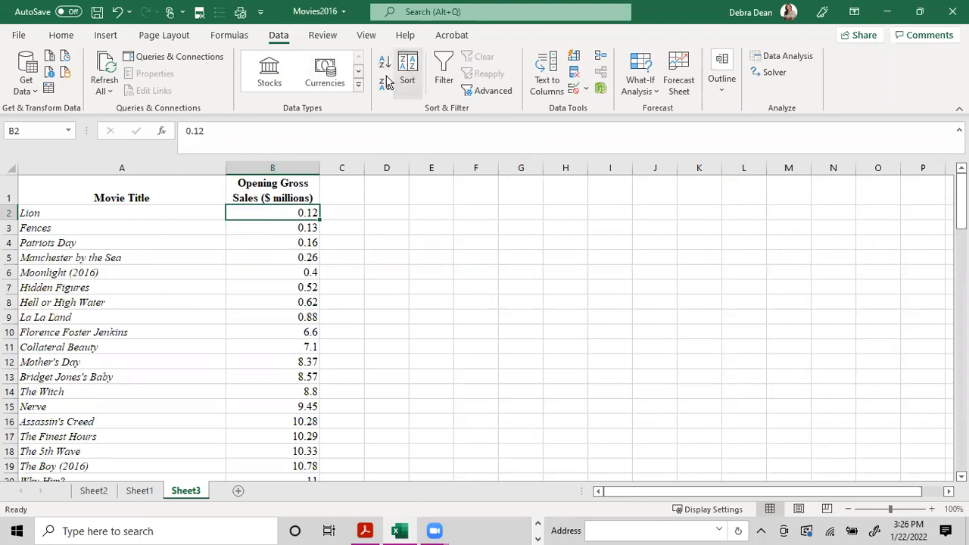
pyautogui.click(384, 85)
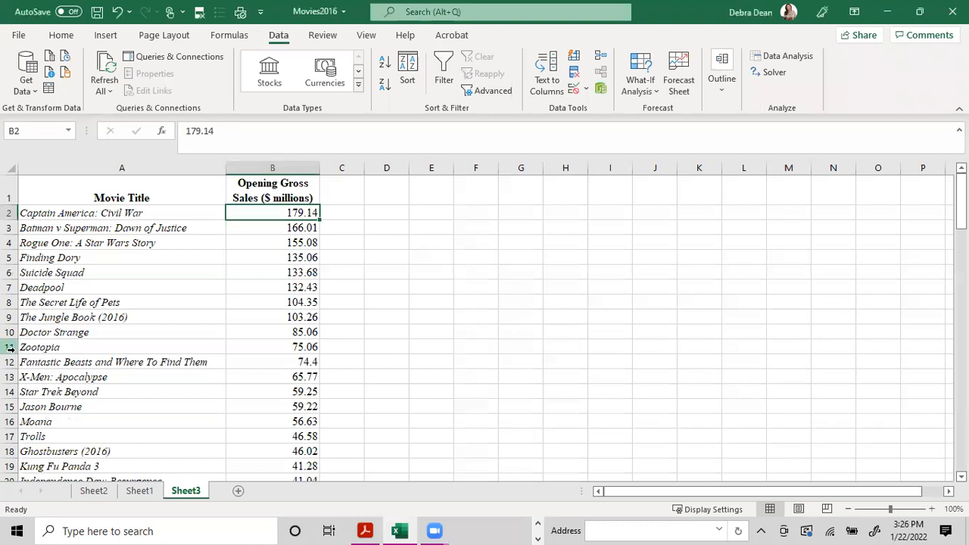
# Keep only the top ten movies on Sheet3 by clearing row 12 and all data rows below it
pyautogui.moveTo(31, 215); pyautogui.dragTo(31, 344)
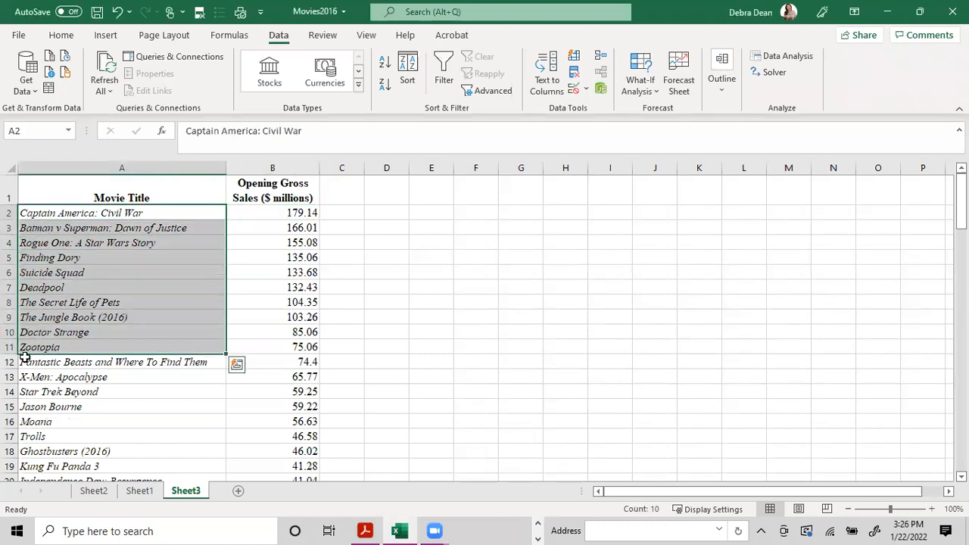
pyautogui.click(9, 363)
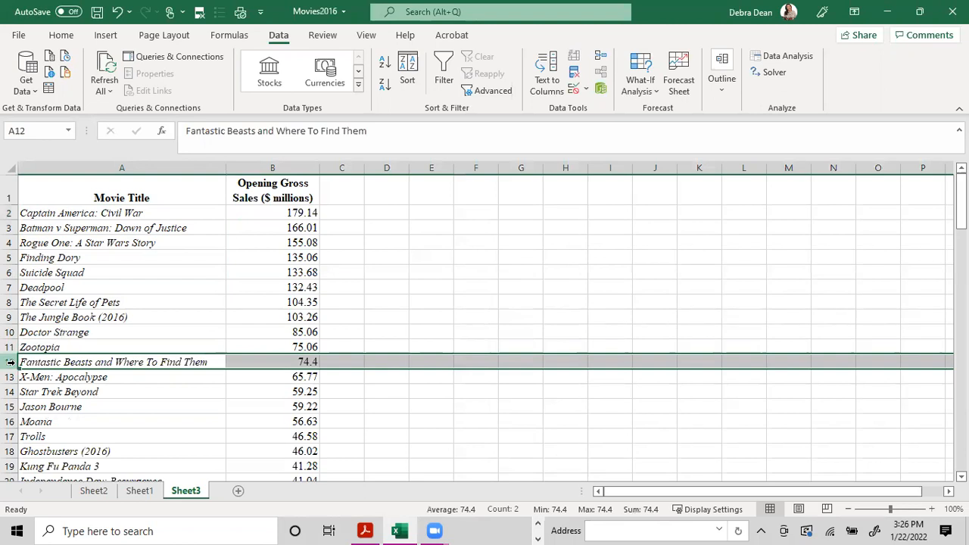
pyautogui.hotkey('ctrl', 'shift', 'Down')
pyautogui.press('Delete')
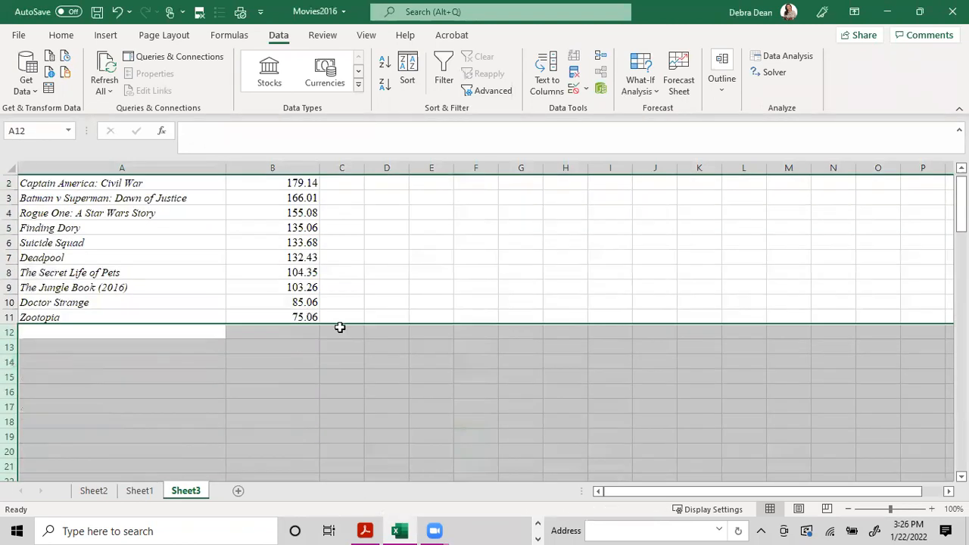
pyautogui.scroll(1, 339, 325)
pyautogui.click(251, 224)
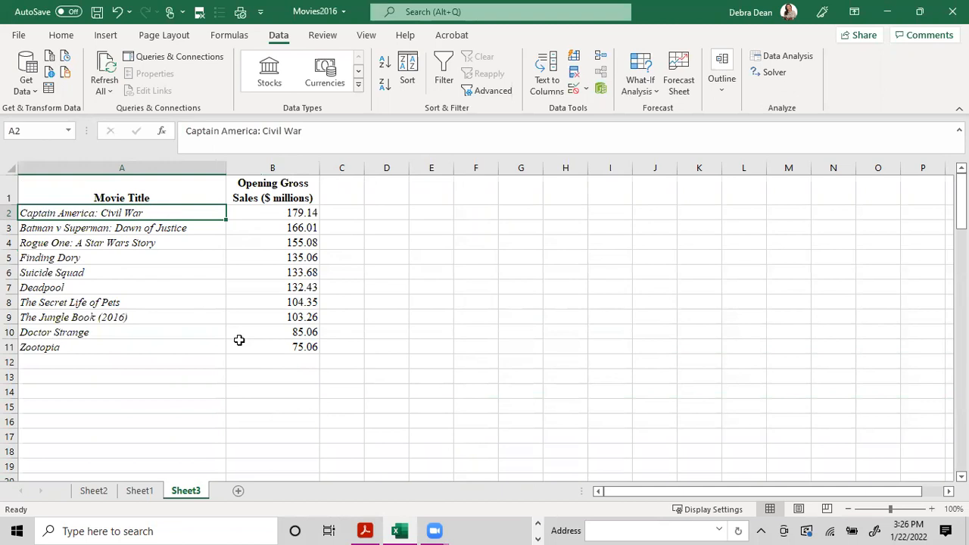
# Insert the recommended clustered column chart of the top ten movies' opening gross sales
pyautogui.click(238, 340)
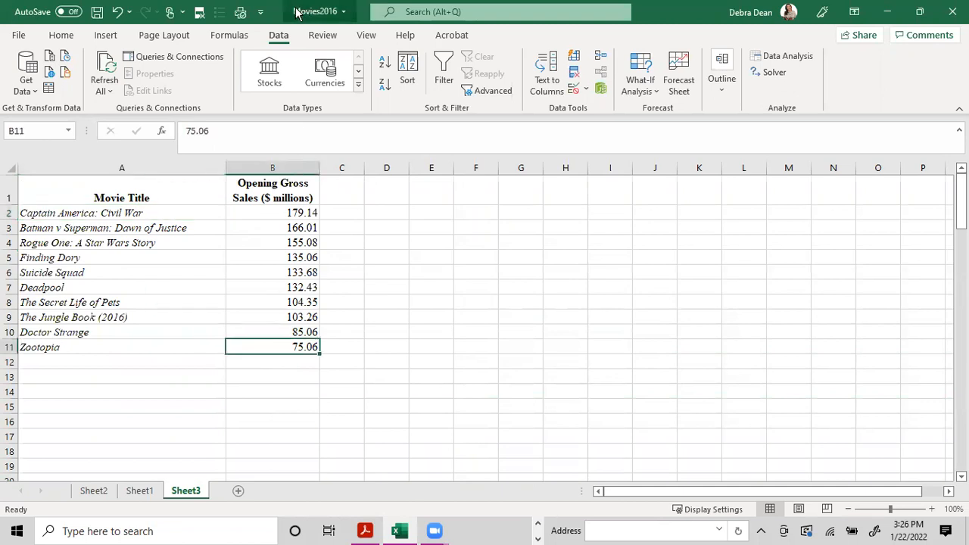
pyautogui.click(105, 35)
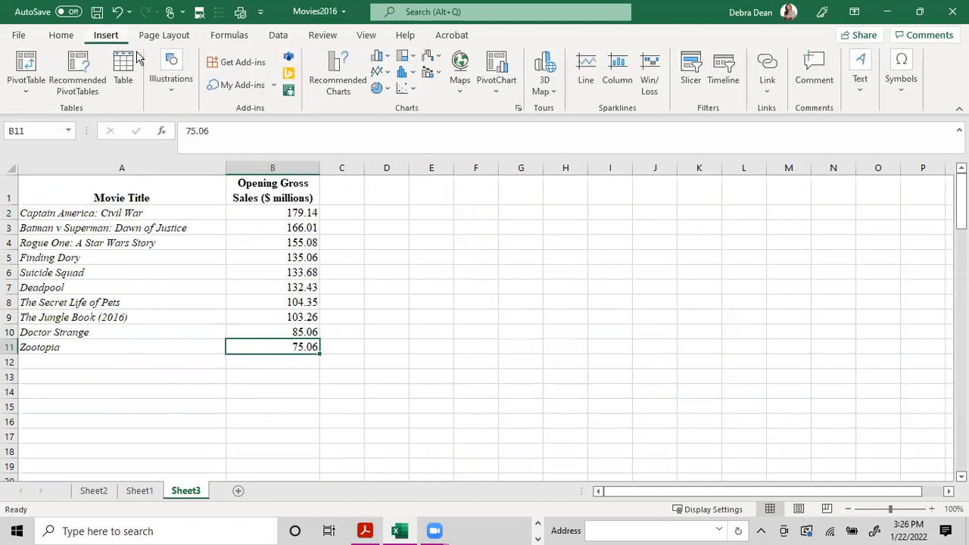
pyautogui.click(338, 71)
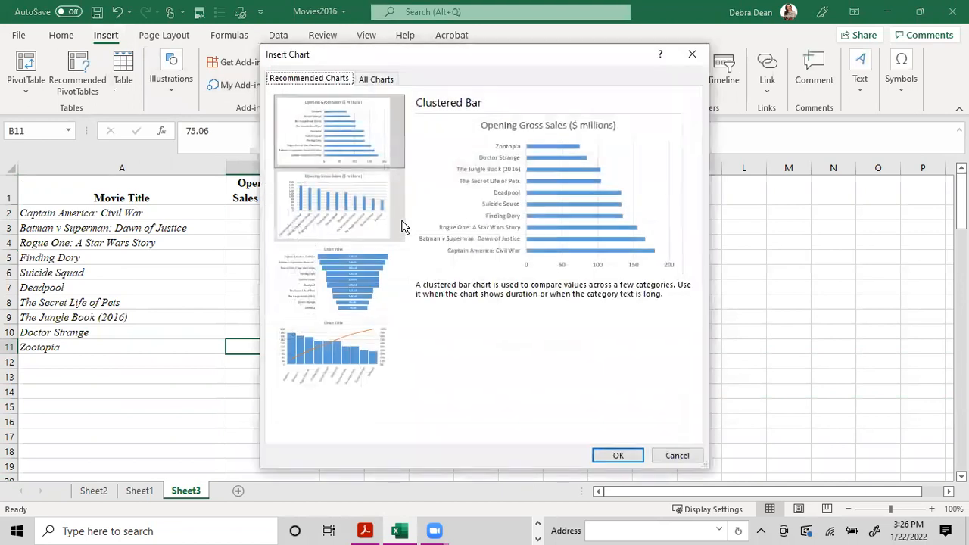
pyautogui.click(347, 228)
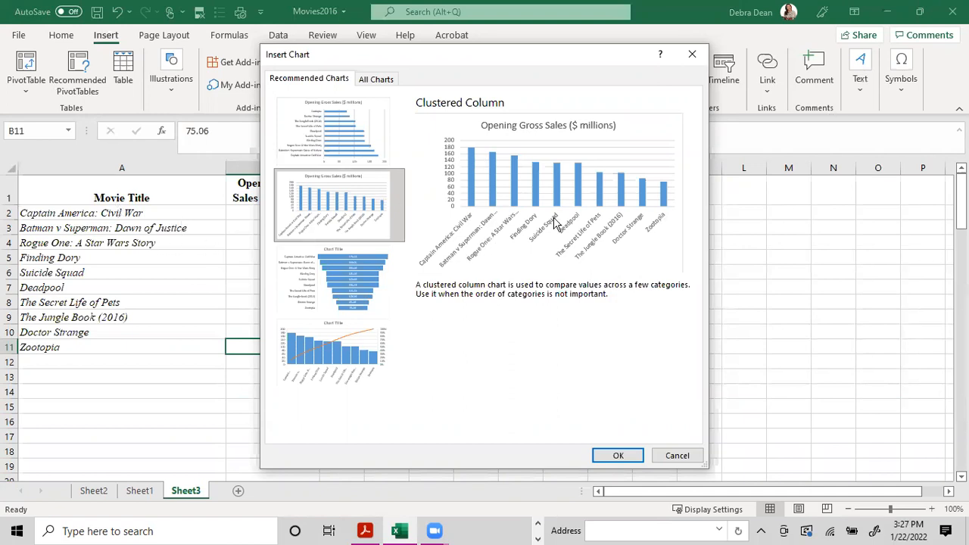
pyautogui.click(620, 463)
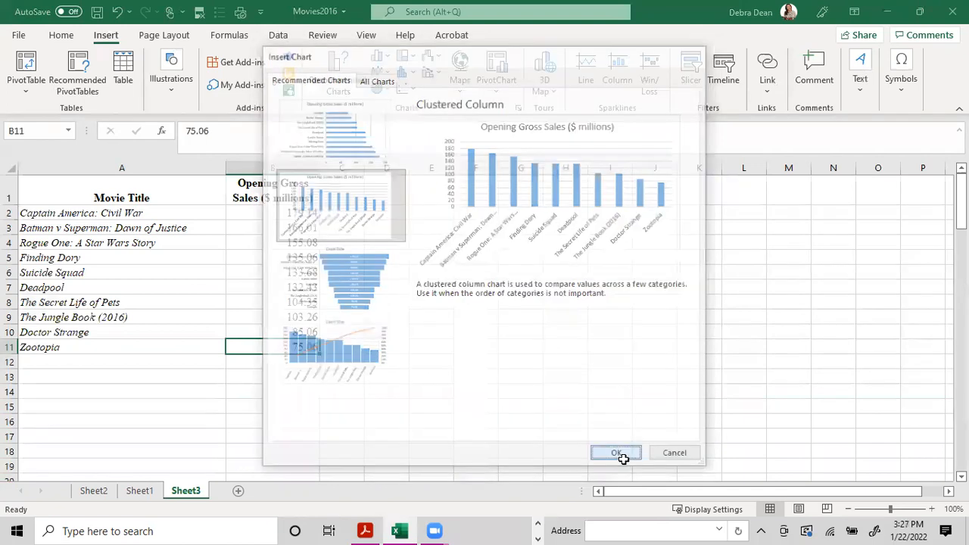
# Undo the accidental shift of the chart title and move the whole chart clear of the data in column B
pyautogui.scroll(-1, 504, 198)
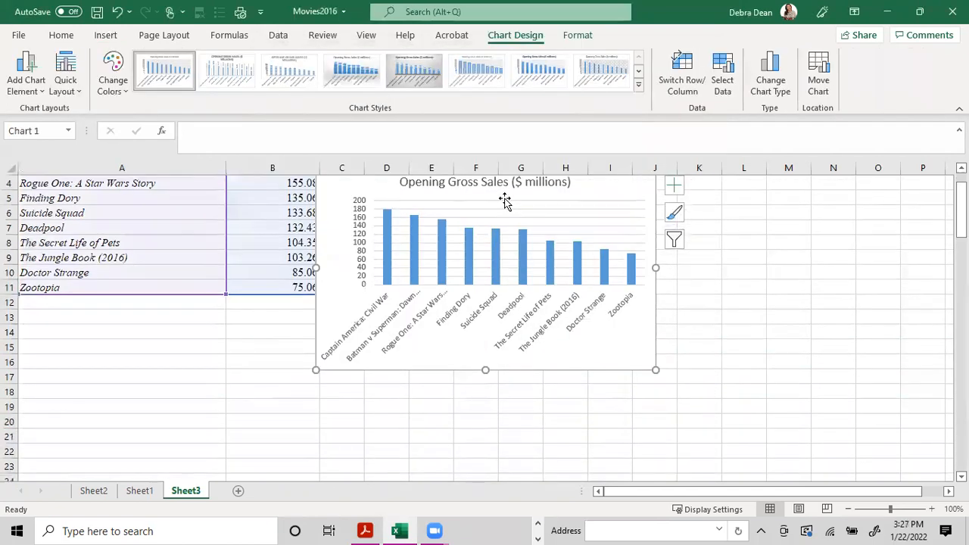
pyautogui.scroll(1, 537, 274)
pyautogui.moveTo(568, 232); pyautogui.dragTo(651, 249)
pyautogui.click(118, 11)
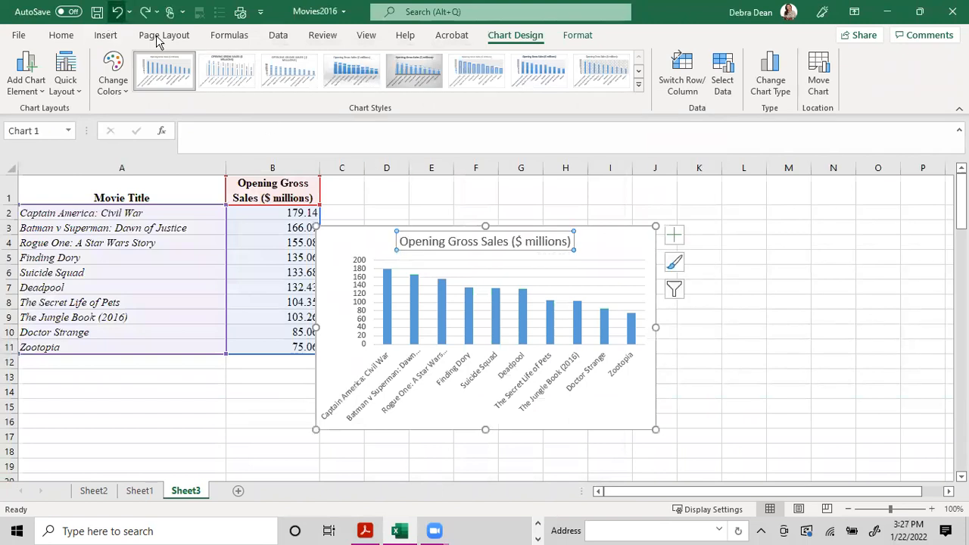
pyautogui.moveTo(360, 233); pyautogui.dragTo(411, 228)
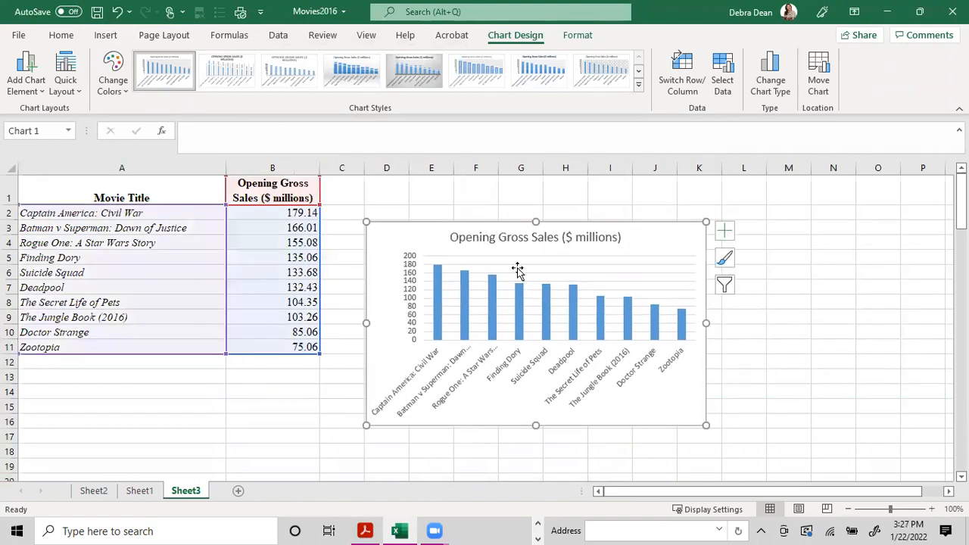
# Recolour the chart's columns with the monochromatic orange palette
pyautogui.click(492, 329)
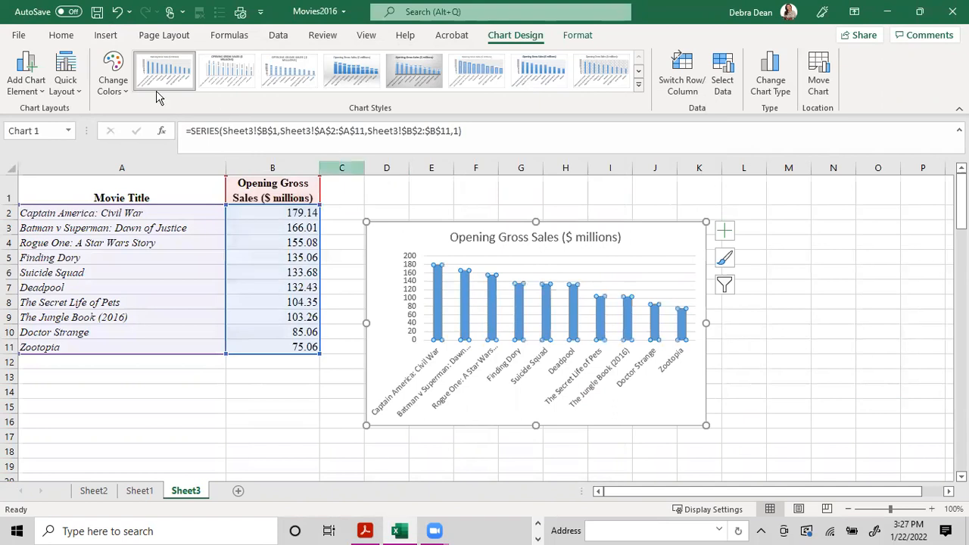
pyautogui.click(112, 75)
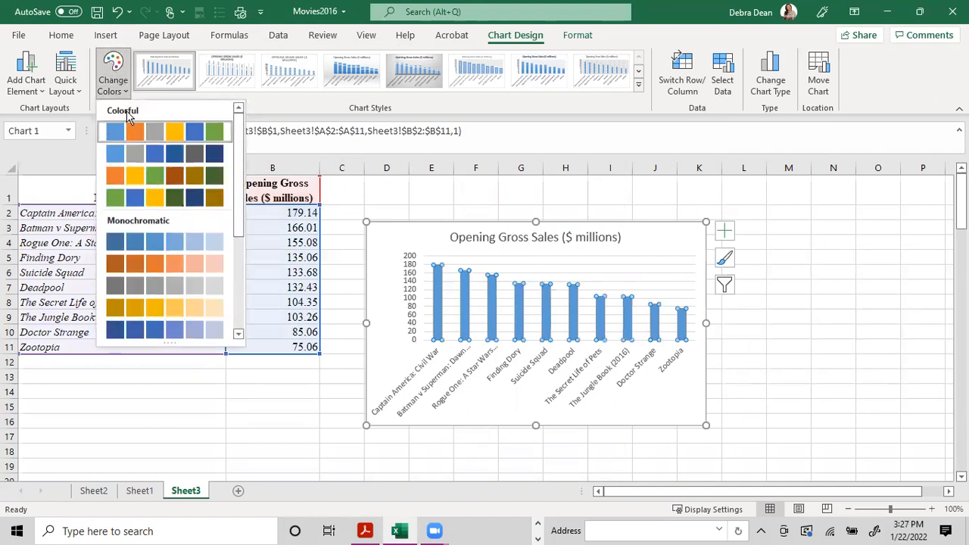
pyautogui.click(117, 262)
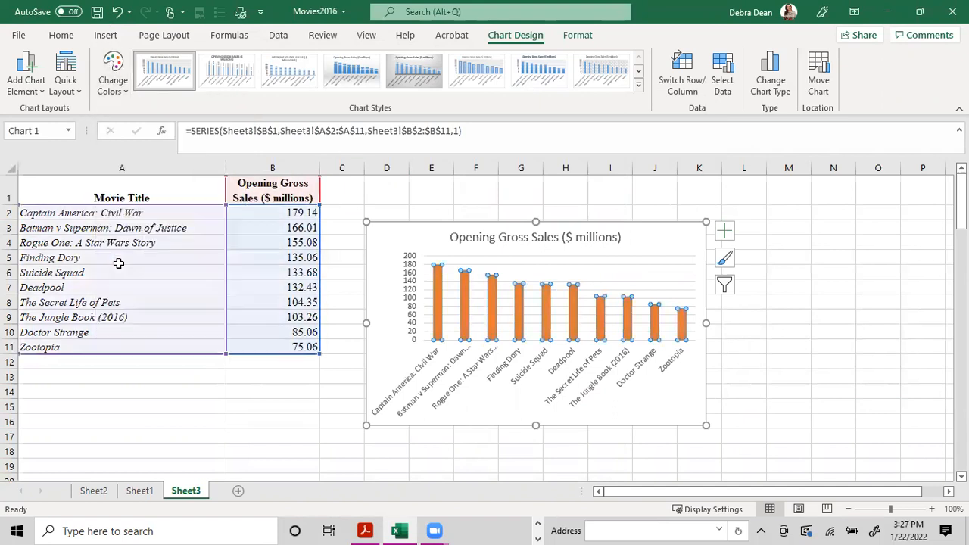
# Try the grey gradient chart style, and apply the dark style with outlined orange columns and data labels
pyautogui.click(413, 83)
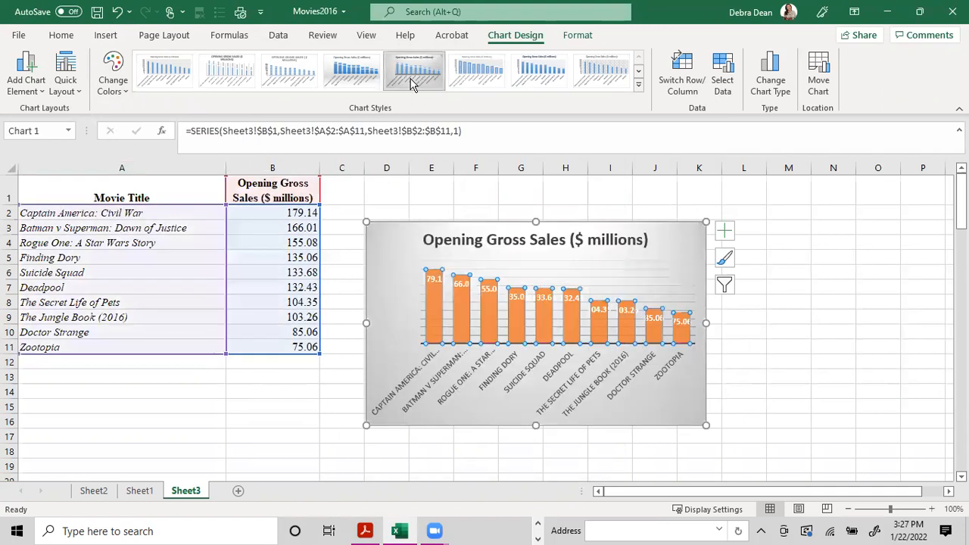
pyautogui.click(638, 84)
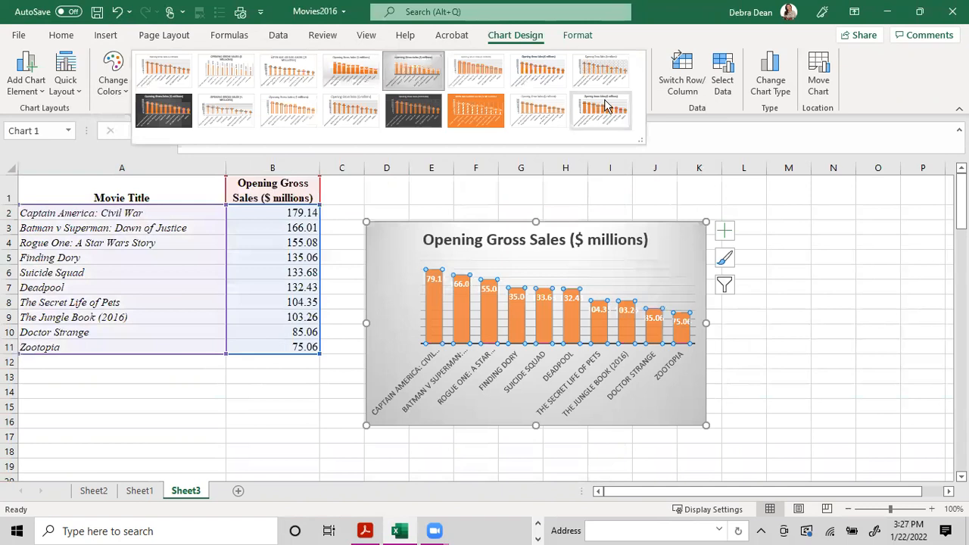
pyautogui.click(405, 120)
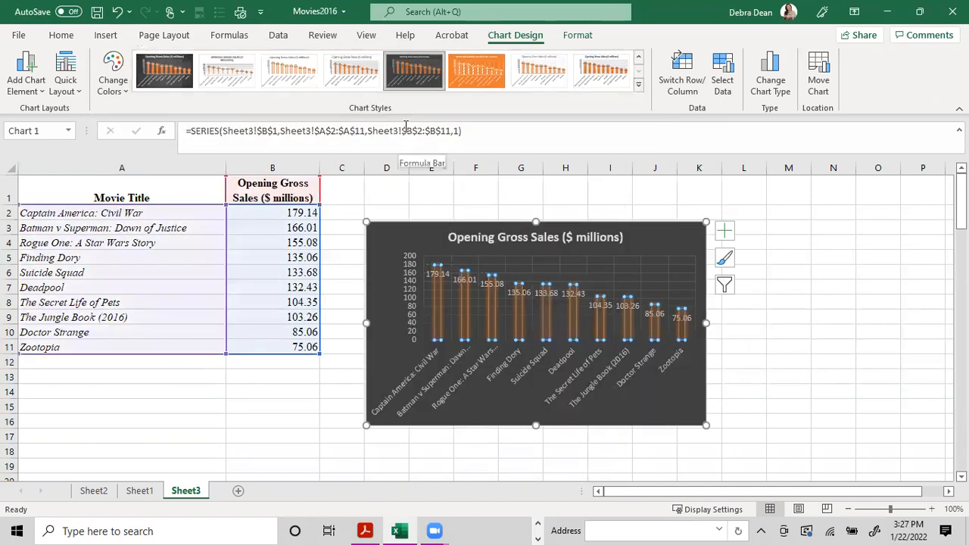
# Remove all data labels from the chart's columns
pyautogui.click(433, 276)
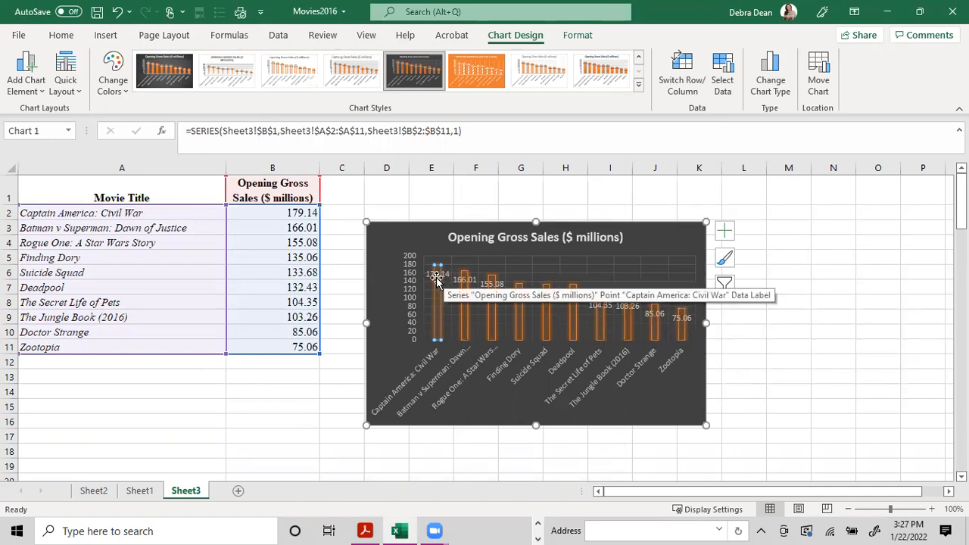
pyautogui.click(678, 316)
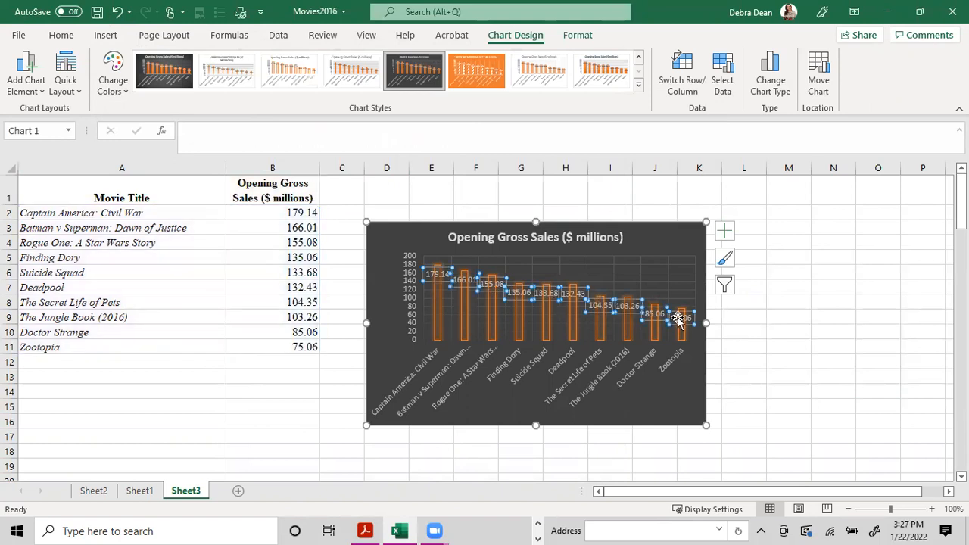
pyautogui.press('Delete')
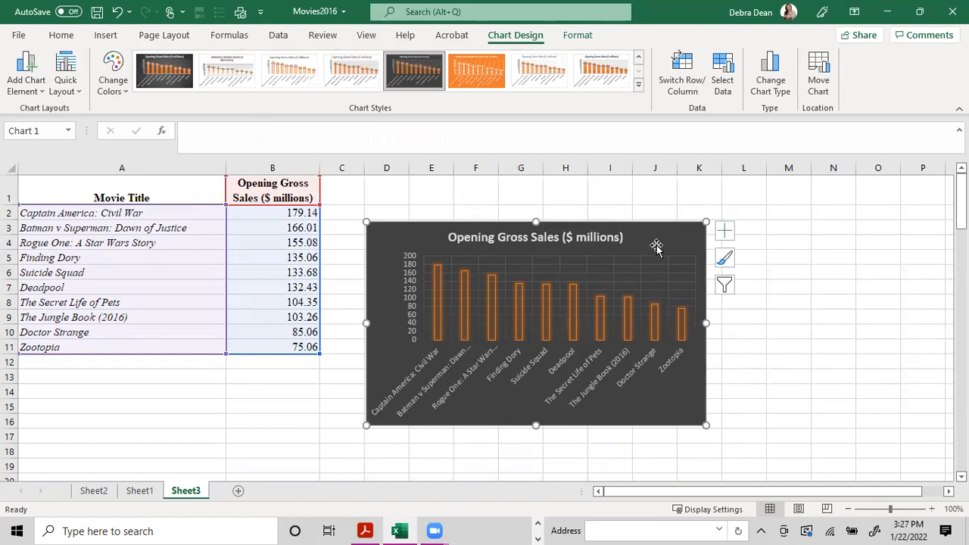
pyautogui.click(413, 289)
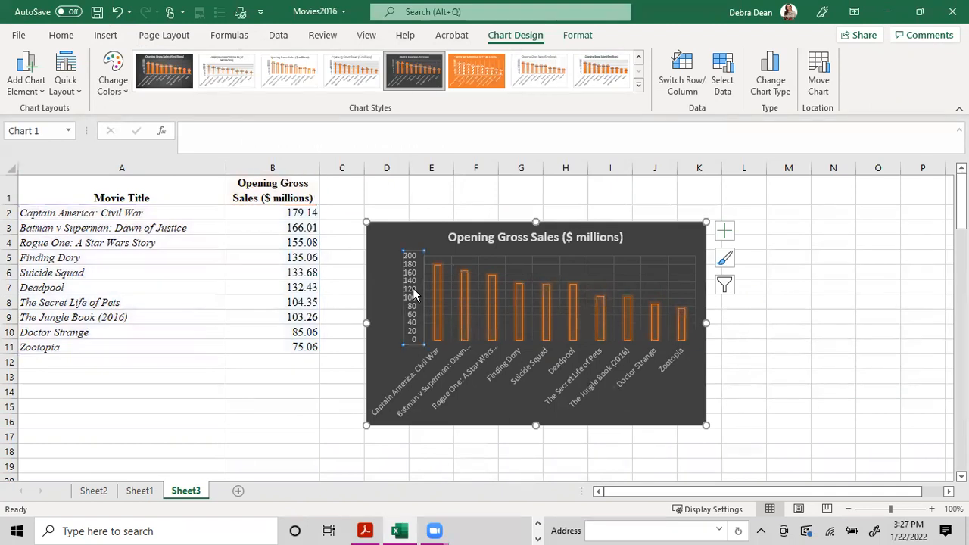
pyautogui.rightClick(413, 287)
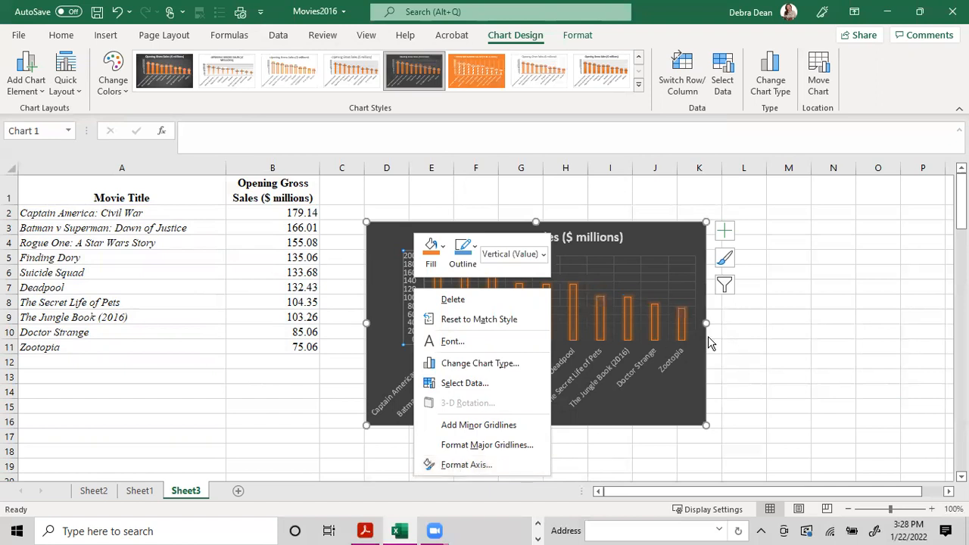
pyautogui.click(652, 379)
pyautogui.rightClick(625, 371)
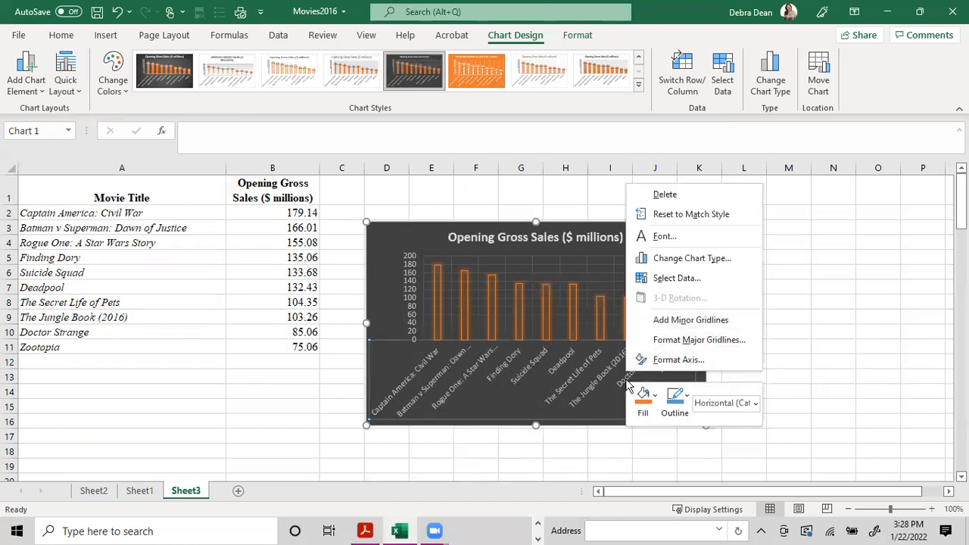
pyautogui.click(466, 321)
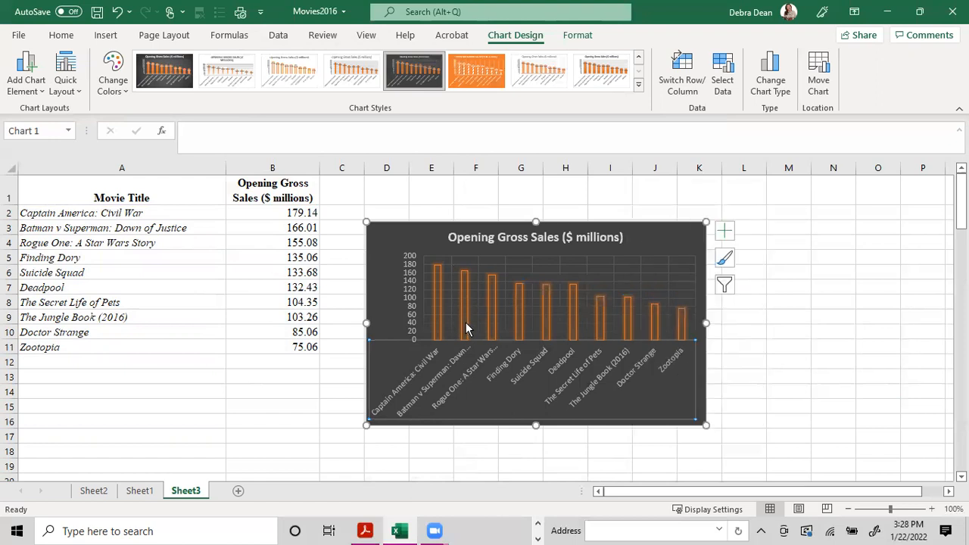
# Try adding a linear trendline to the opening gross sales columns, and undo it
pyautogui.click(465, 322)
pyautogui.rightClick(467, 328)
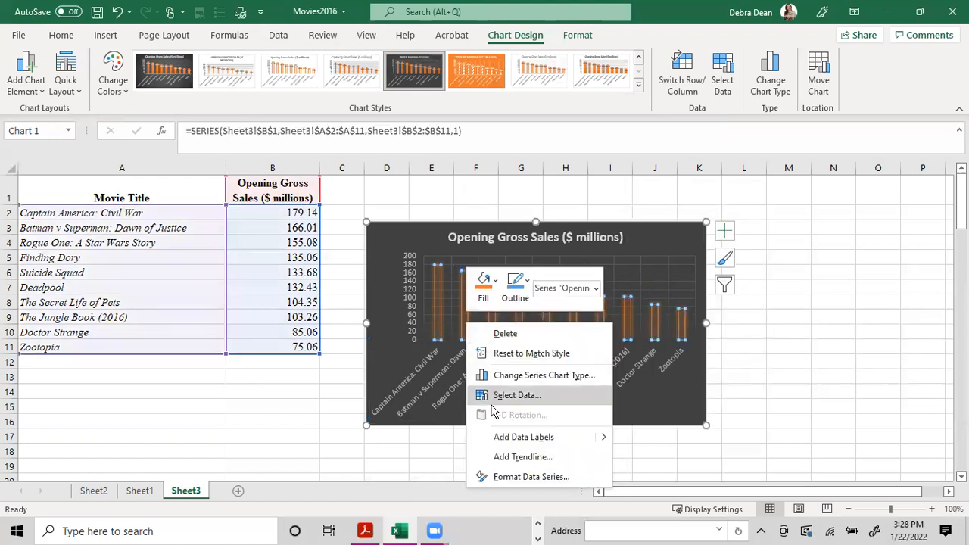
pyautogui.click(504, 457)
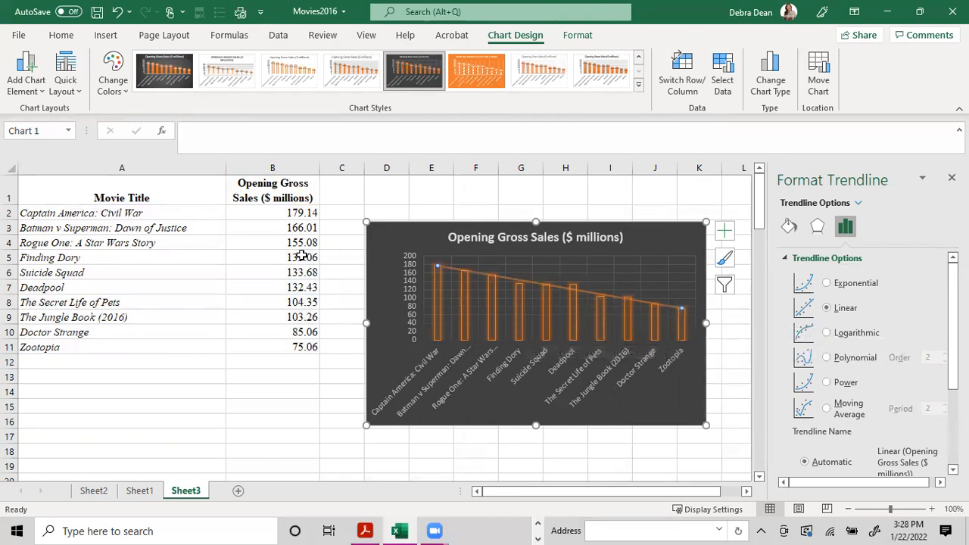
pyautogui.click(119, 13)
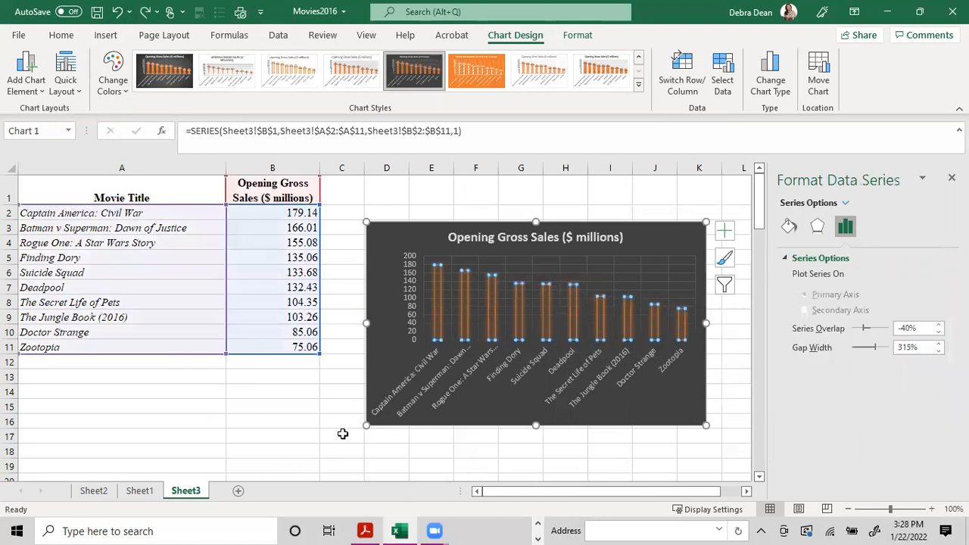
pyautogui.click(295, 421)
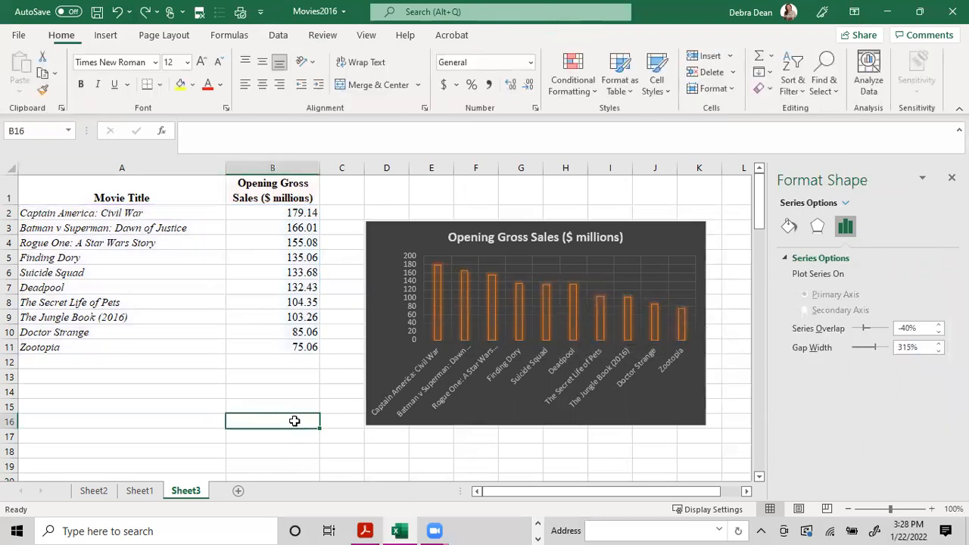
# Copy the entire contents of Sheet1 into a new worksheet
pyautogui.click(132, 492)
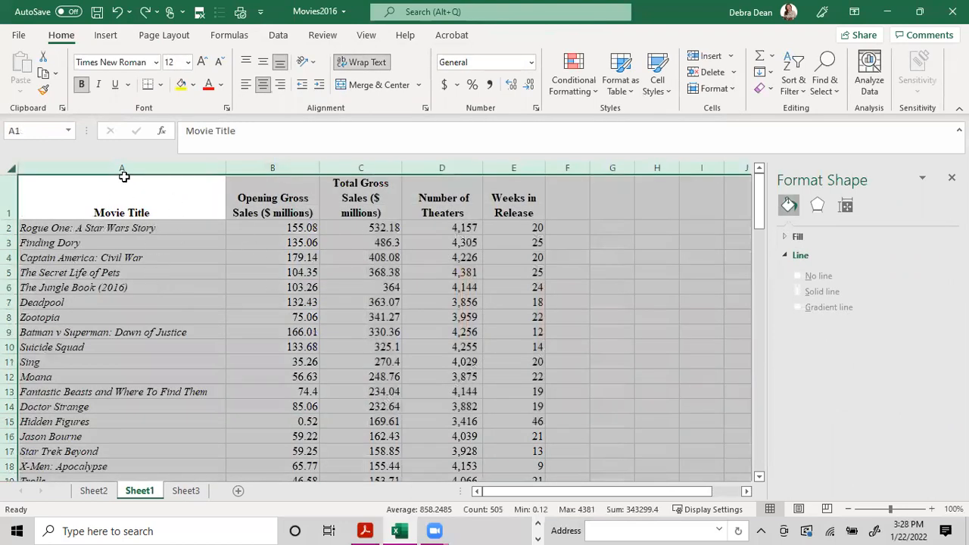
pyautogui.rightClick(92, 186)
pyautogui.click(115, 216)
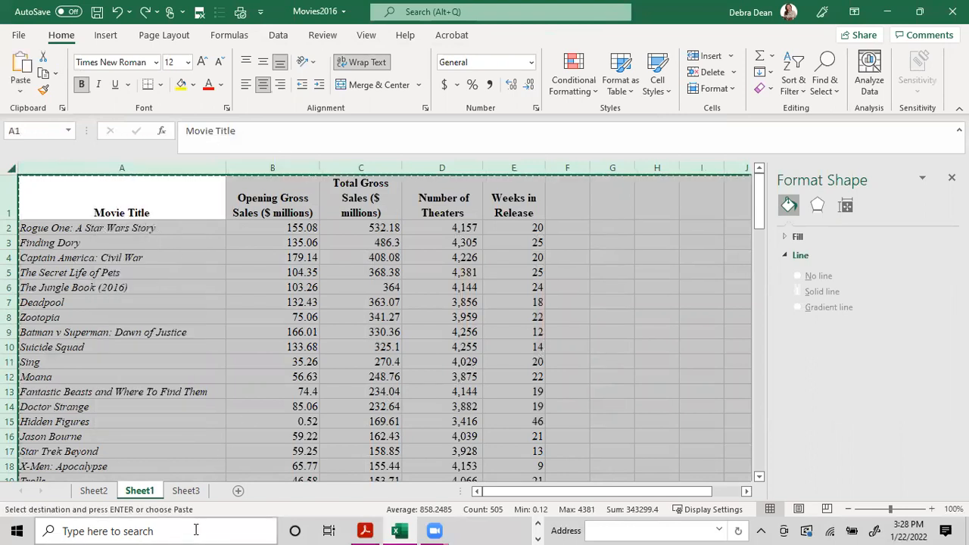
pyautogui.click(238, 491)
pyautogui.hotkey('ctrl', 'a')
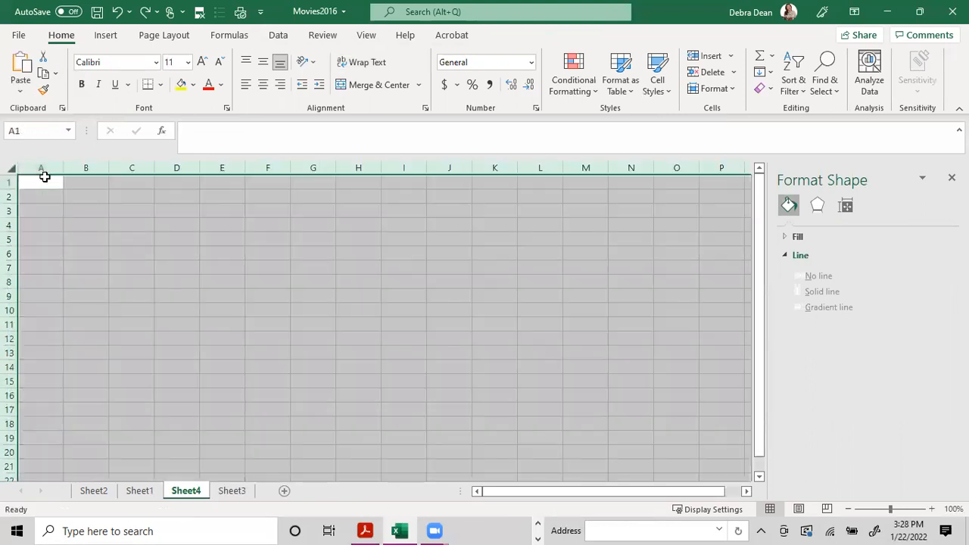
pyautogui.hotkey('ctrl', 'v')
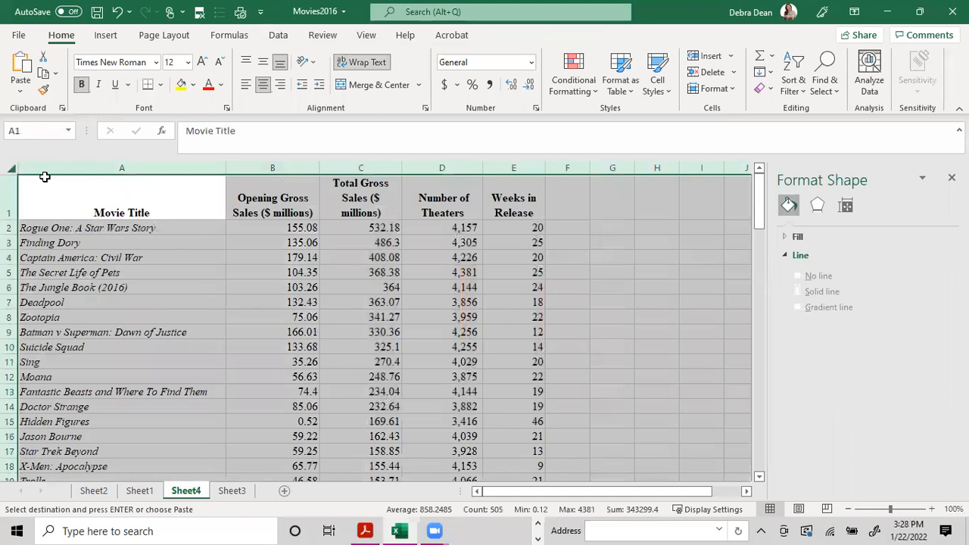
# Delete the Opening Gross Sales column and clear the Number of Theaters and Weeks in Release columns on Sheet4
pyautogui.click(290, 167)
pyautogui.rightClick(290, 168)
pyautogui.click(331, 305)
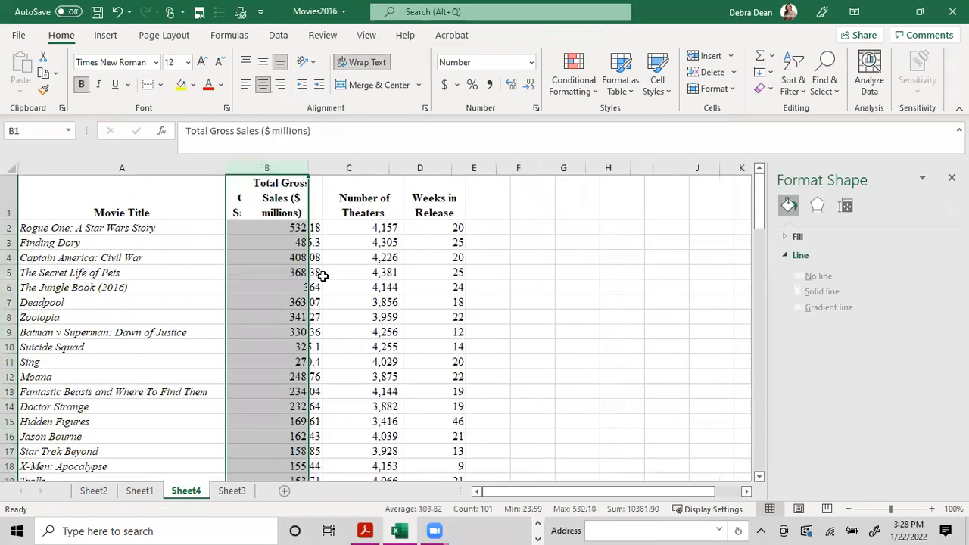
pyautogui.moveTo(329, 168); pyautogui.dragTo(445, 168)
pyautogui.press('Delete')
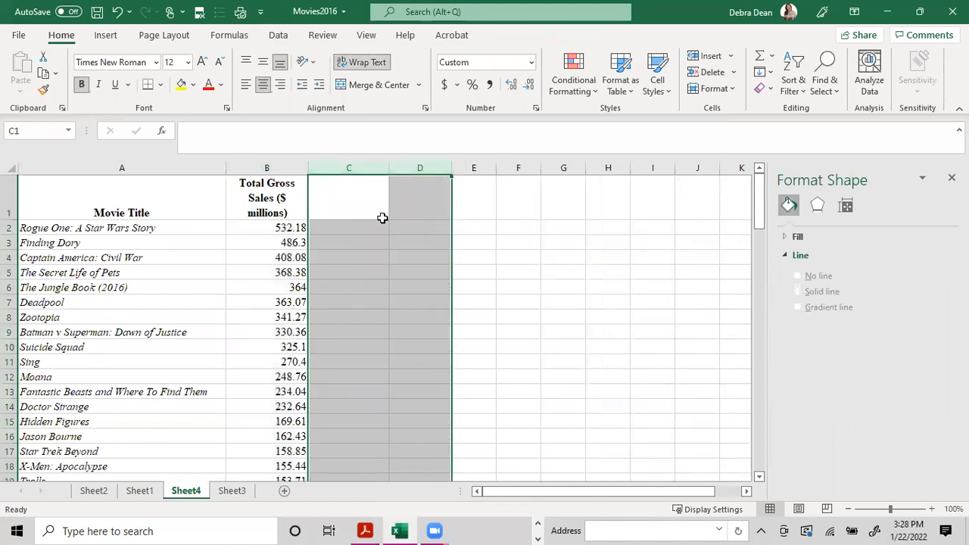
pyautogui.click(284, 242)
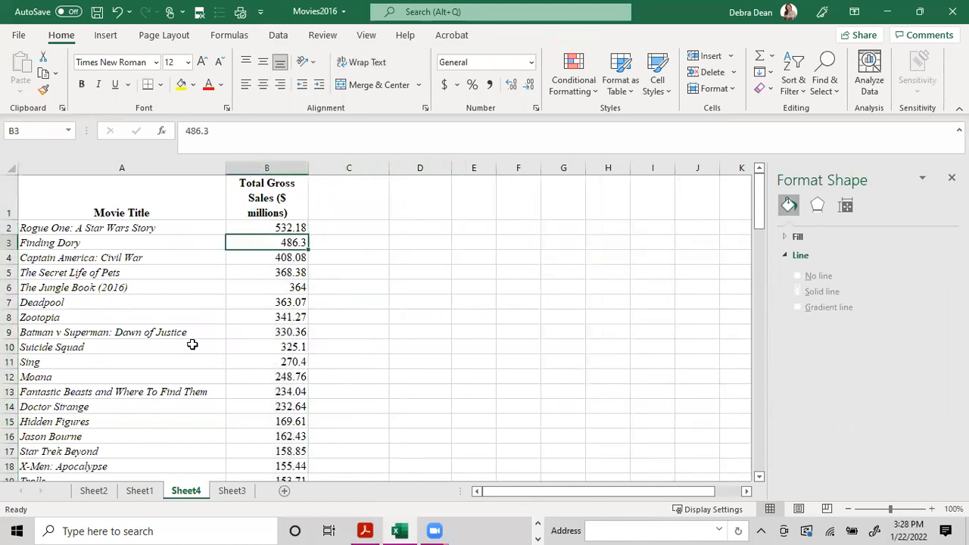
# Check the opening gross chart on Sheet3, and sort Sheet4's movies by total gross sales from largest to smallest
pyautogui.click(236, 492)
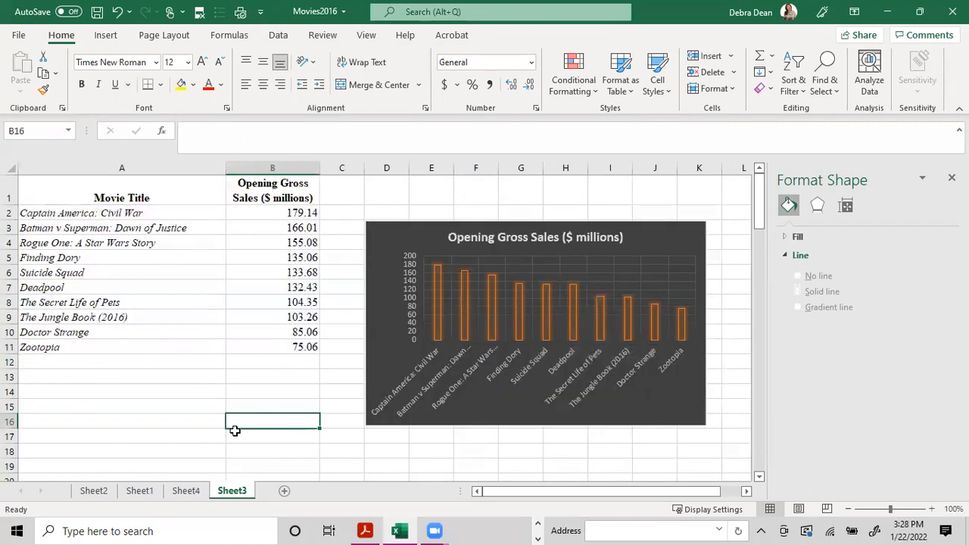
pyautogui.click(186, 491)
pyautogui.click(258, 228)
pyautogui.click(279, 36)
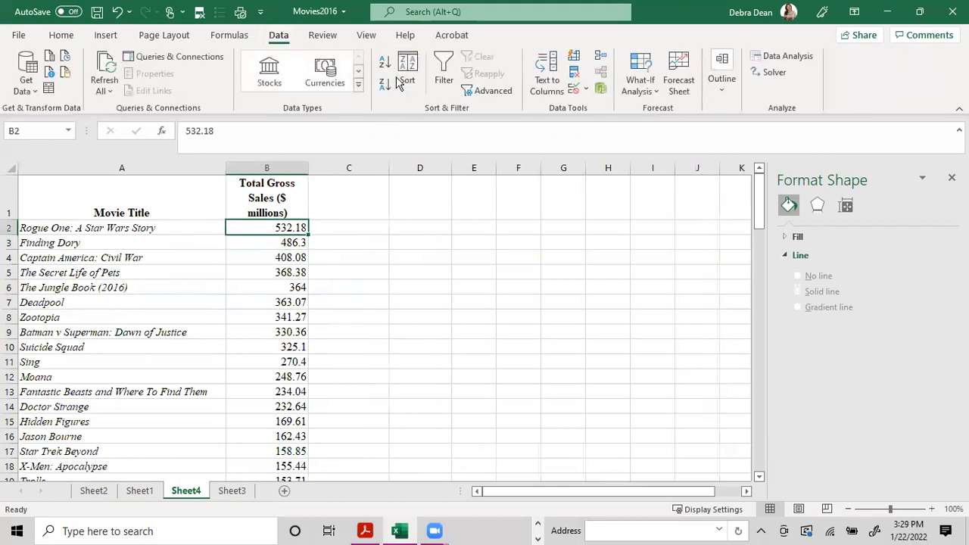
pyautogui.click(385, 89)
# Clear every row from Moana in row 12 downward, keeping only the top ten movies by total gross sales
pyautogui.moveTo(51, 230); pyautogui.dragTo(36, 357)
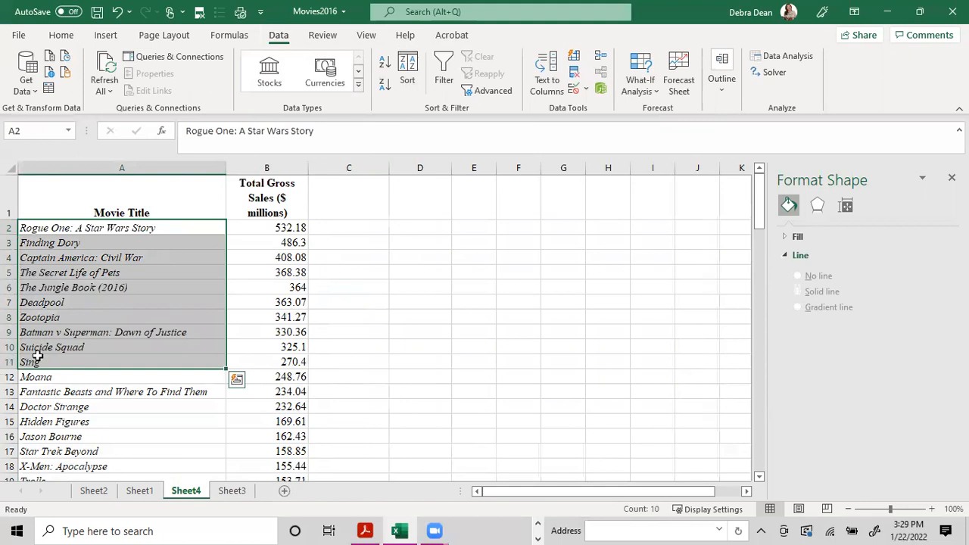
pyautogui.click(10, 377)
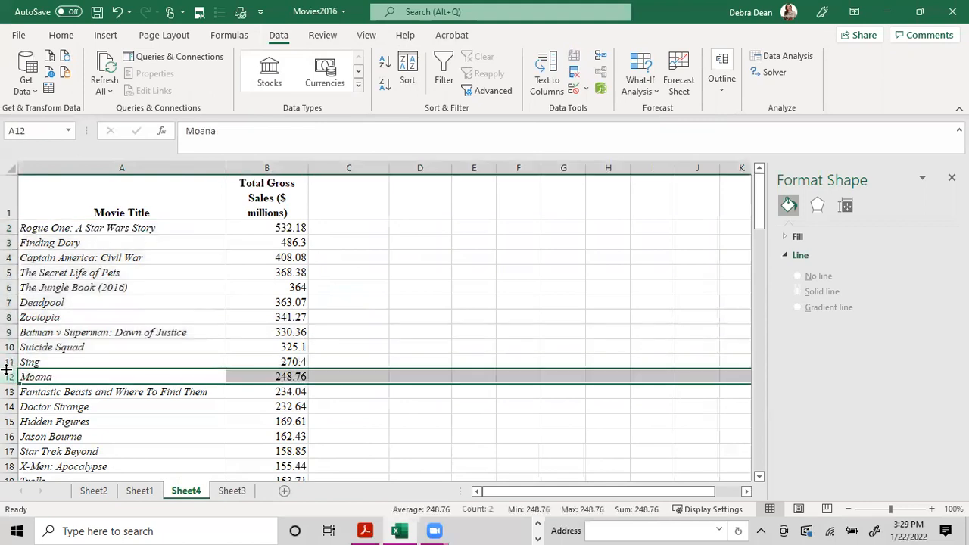
pyautogui.hotkey('ctrl', 'shift', 'Down')
pyautogui.press('Delete')
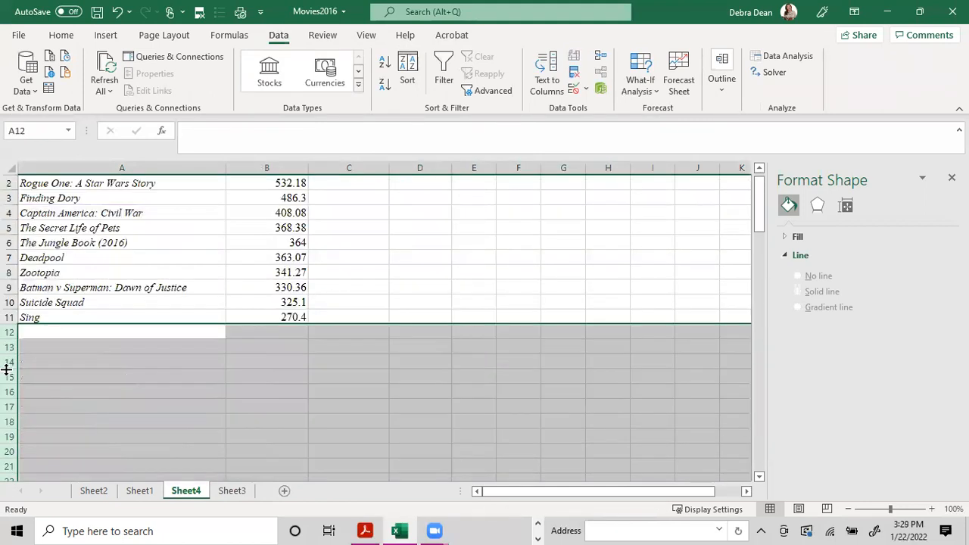
pyautogui.scroll(1, 157, 287)
pyautogui.click(149, 259)
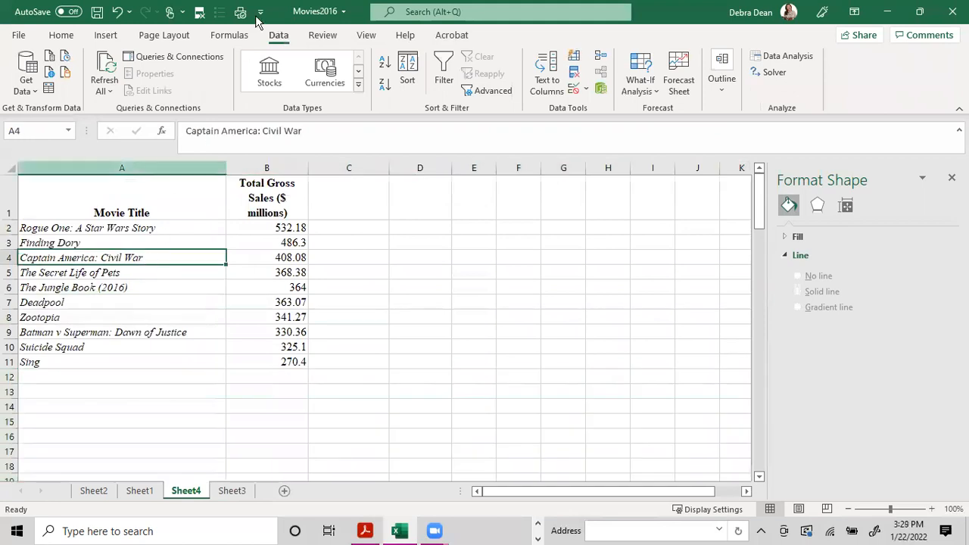
# Insert a basic 2-D pie chart of the top ten movies' total gross sales
pyautogui.click(114, 38)
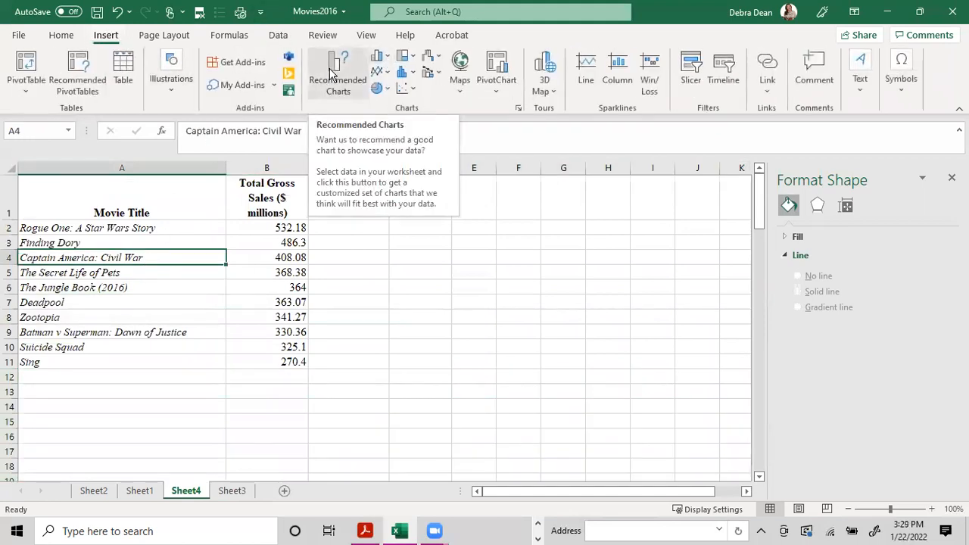
pyautogui.click(376, 89)
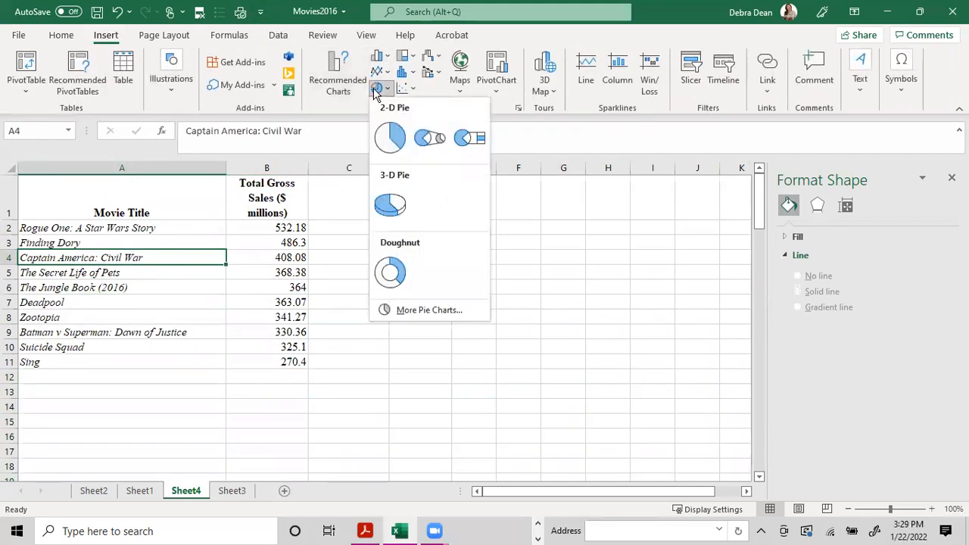
pyautogui.click(389, 138)
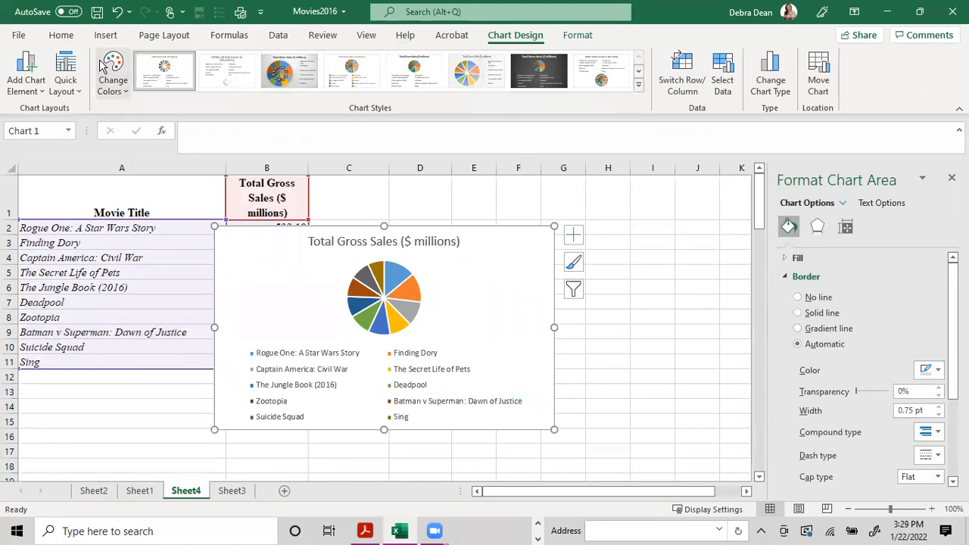
# Change the pie chart to the recommended clustered column chart and move it clear of the data in column B
pyautogui.click(105, 36)
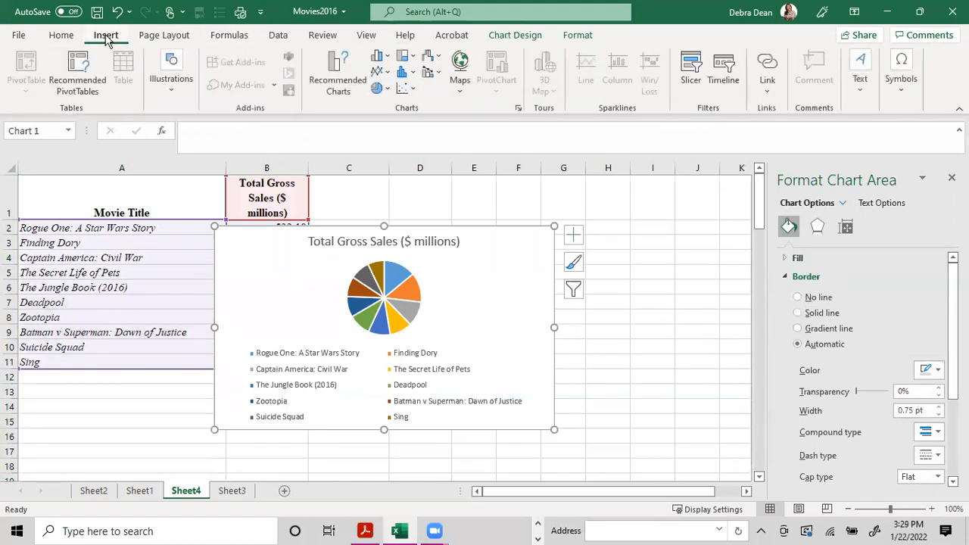
pyautogui.click(326, 68)
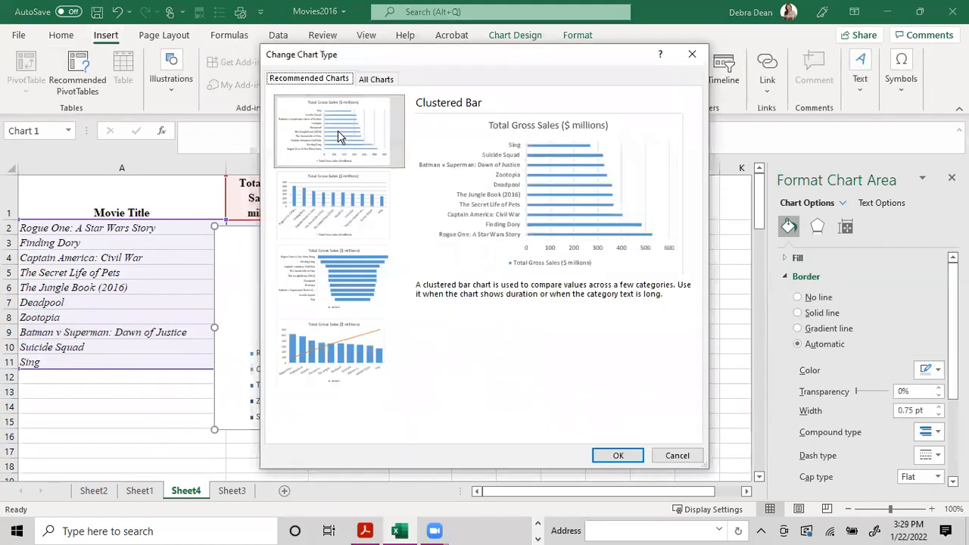
pyautogui.click(346, 212)
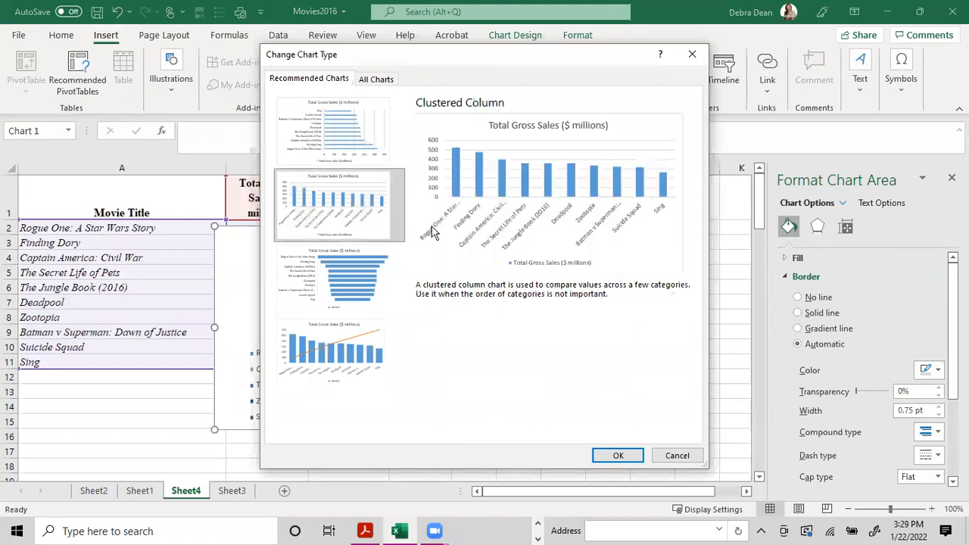
pyautogui.click(617, 456)
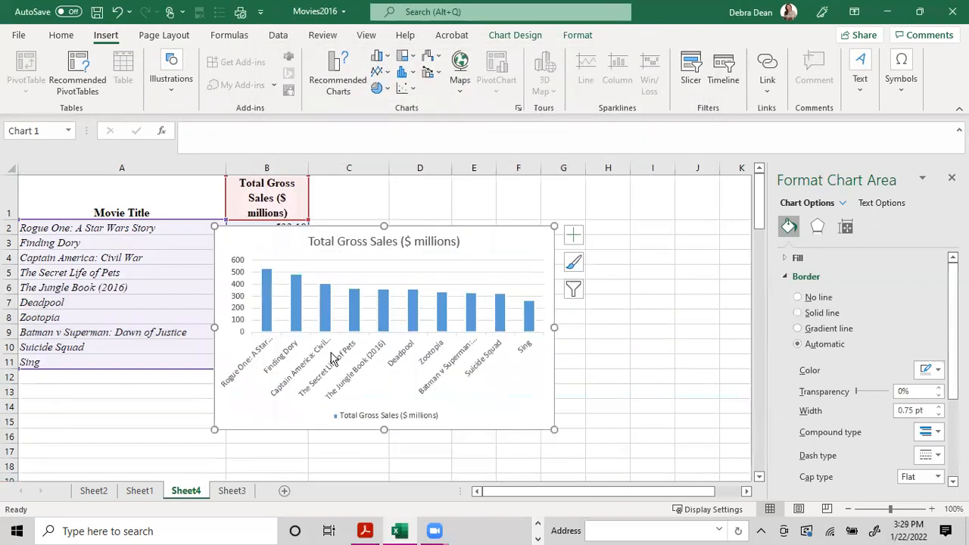
pyautogui.moveTo(340, 228); pyautogui.dragTo(478, 231)
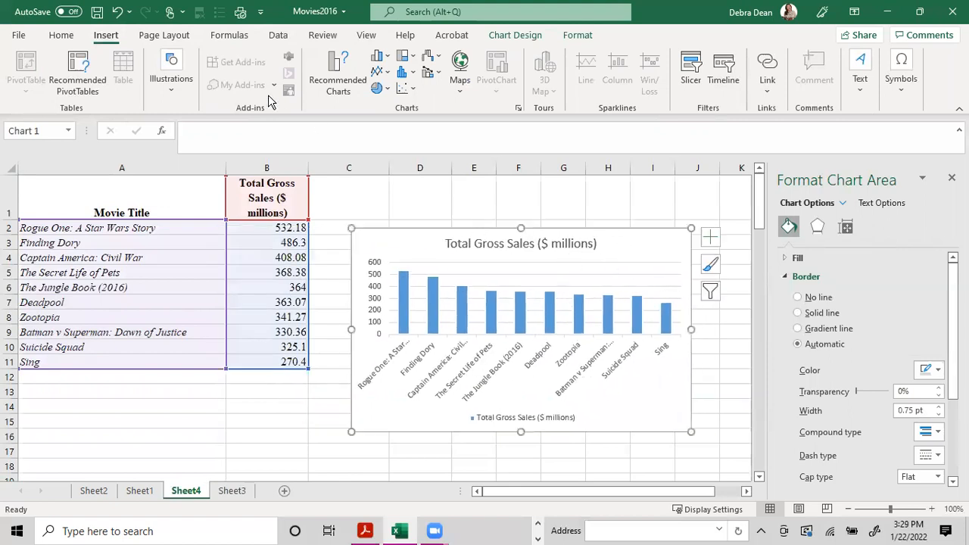
# Try the dark outlined chart style, and apply the white style with fading blue columns and a bold all-caps title
pyautogui.click(493, 35)
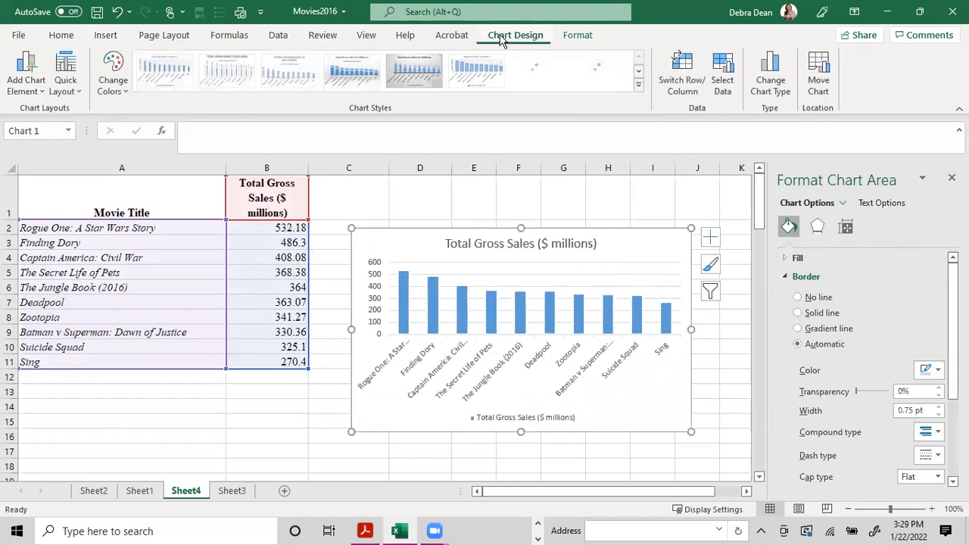
pyautogui.click(638, 85)
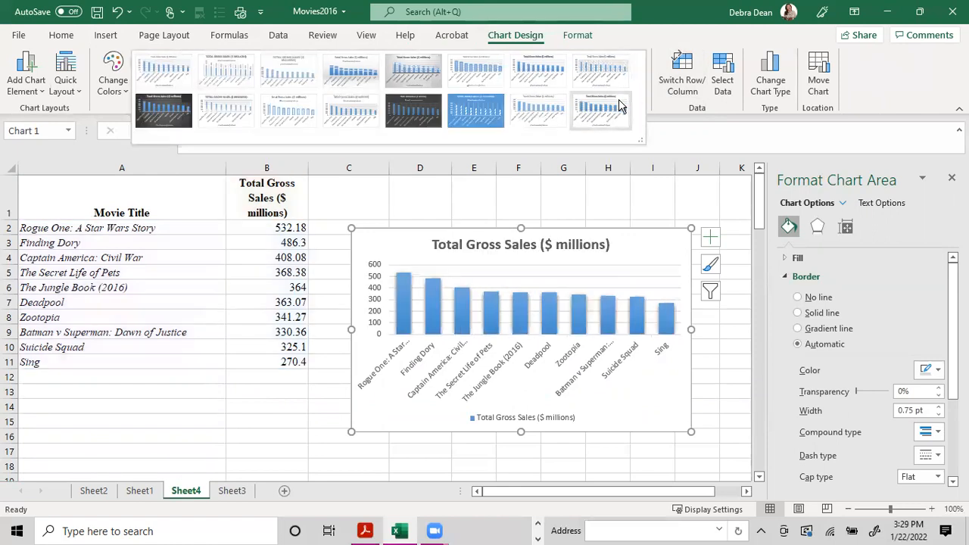
pyautogui.click(407, 110)
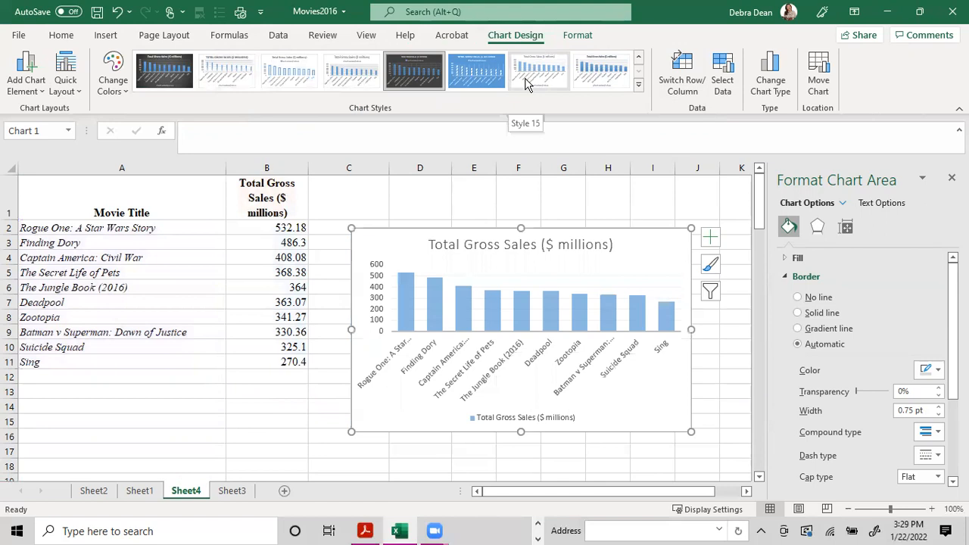
pyautogui.click(212, 86)
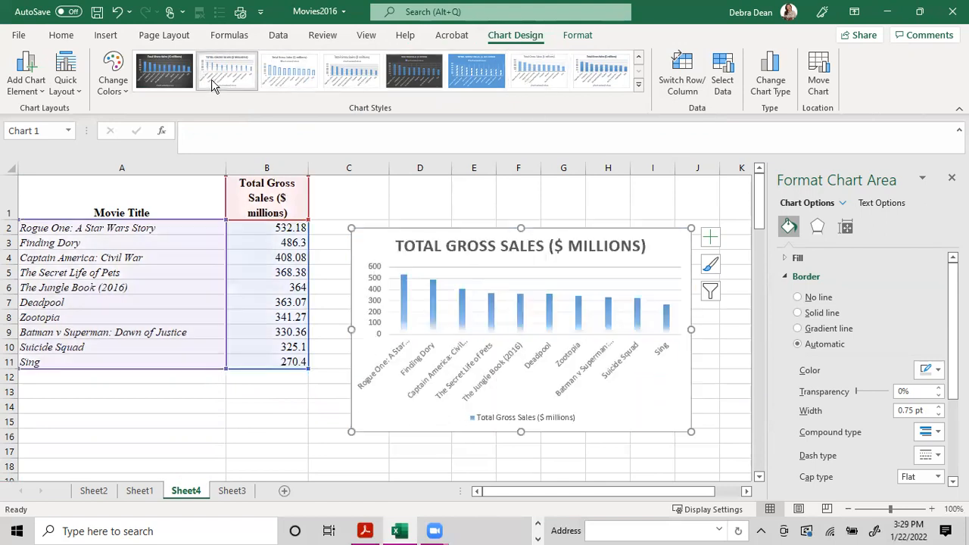
pyautogui.click(708, 363)
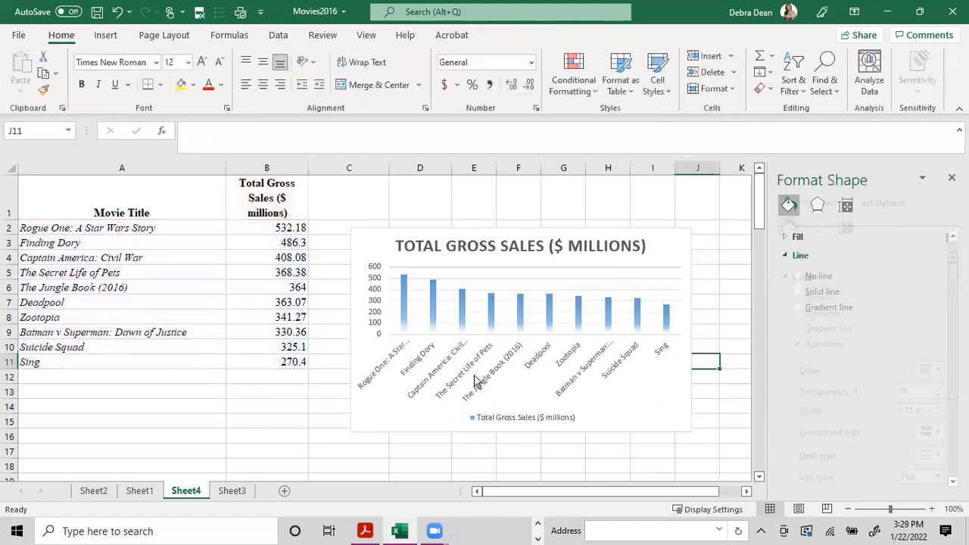
# Copy columns A through E of Sheet1 into a new worksheet starting at cell A1
pyautogui.click(140, 491)
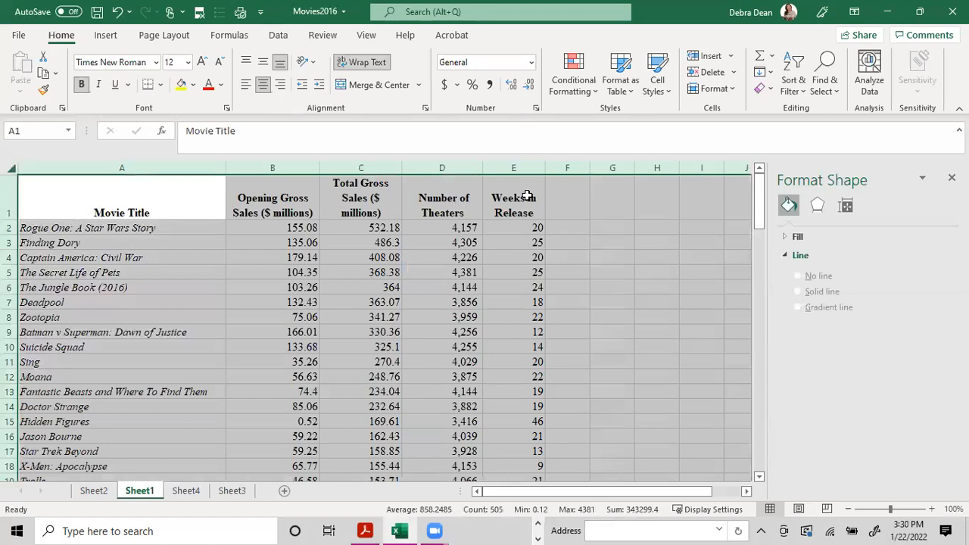
pyautogui.click(437, 203)
pyautogui.moveTo(512, 168); pyautogui.dragTo(151, 175)
pyautogui.rightClick(151, 210)
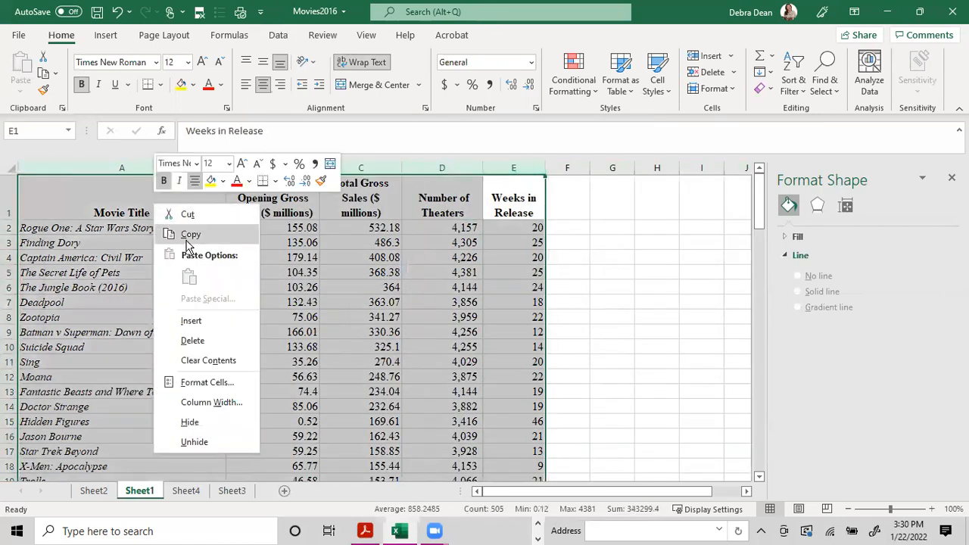
pyautogui.click(181, 232)
pyautogui.click(301, 490)
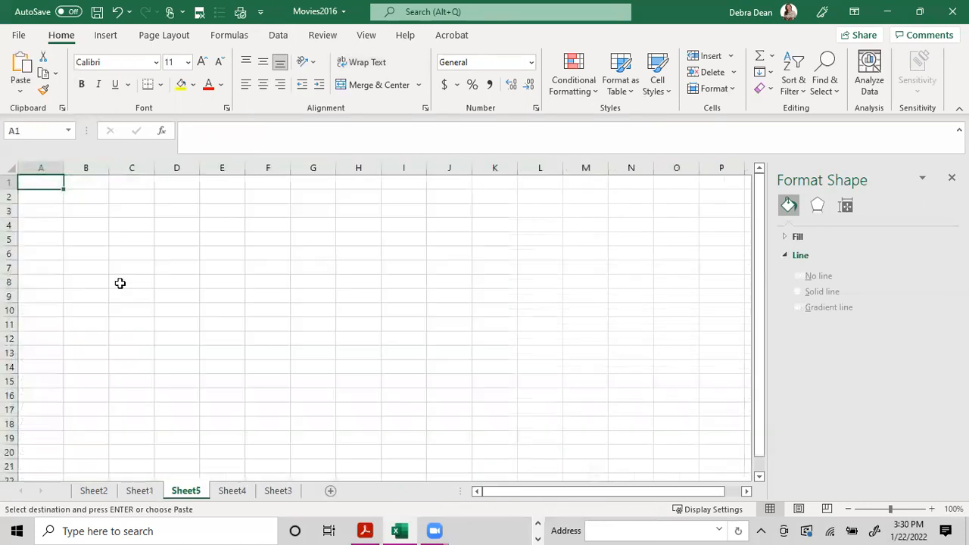
pyautogui.hotkey('ctrl', 'v')
# Delete the opening gross, total gross and weeks in release columns, leaving only movie titles and number of theaters
pyautogui.moveTo(268, 167); pyautogui.dragTo(326, 198)
pyautogui.rightClick(326, 197)
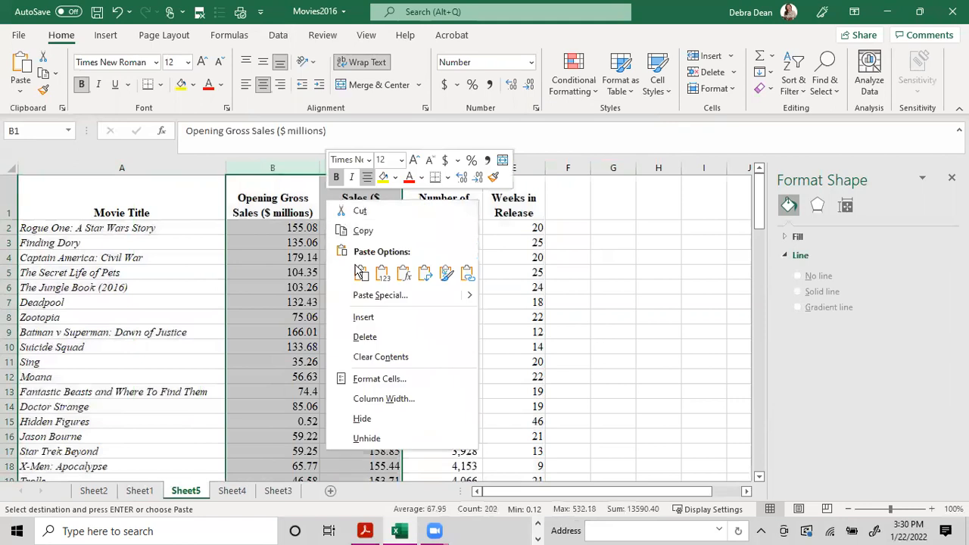
pyautogui.click(368, 336)
pyautogui.click(353, 163)
pyautogui.rightClick(353, 162)
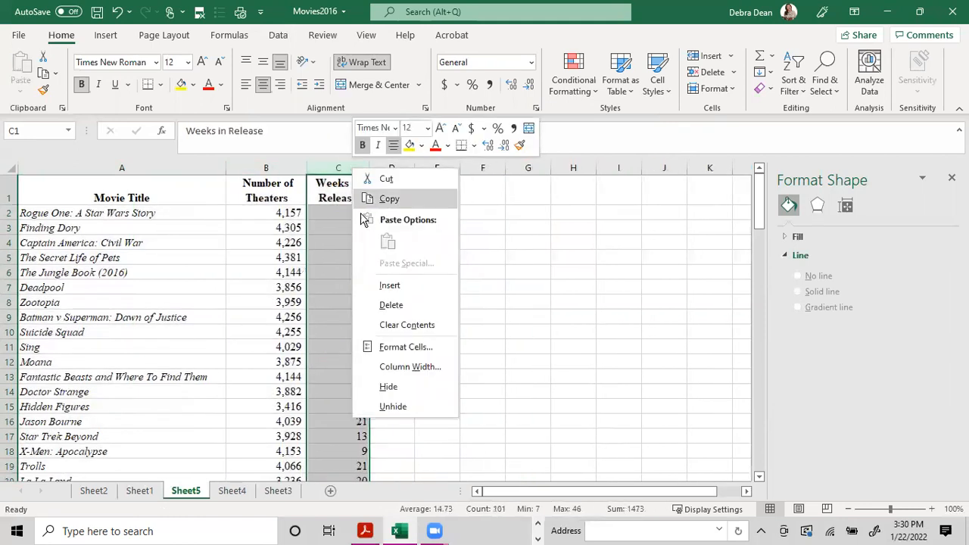
pyautogui.click(390, 306)
# Try sorting the movies by number of theaters from largest to smallest, and sort them smallest to largest instead
pyautogui.click(287, 238)
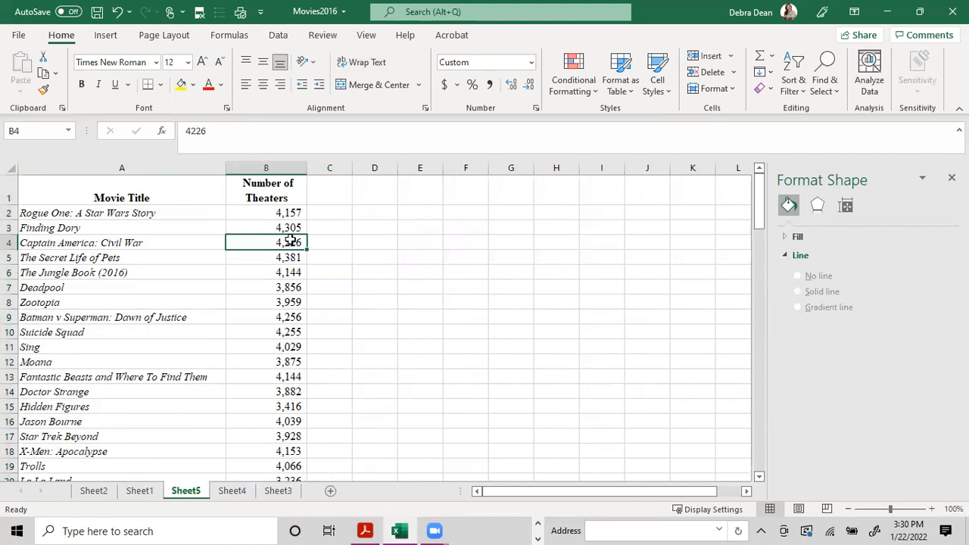
pyautogui.click(277, 214)
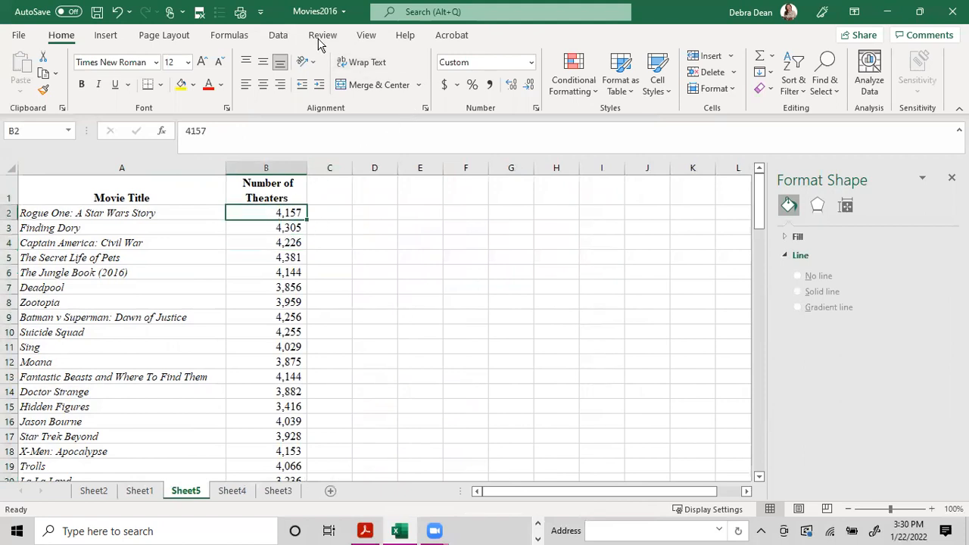
pyautogui.click(279, 35)
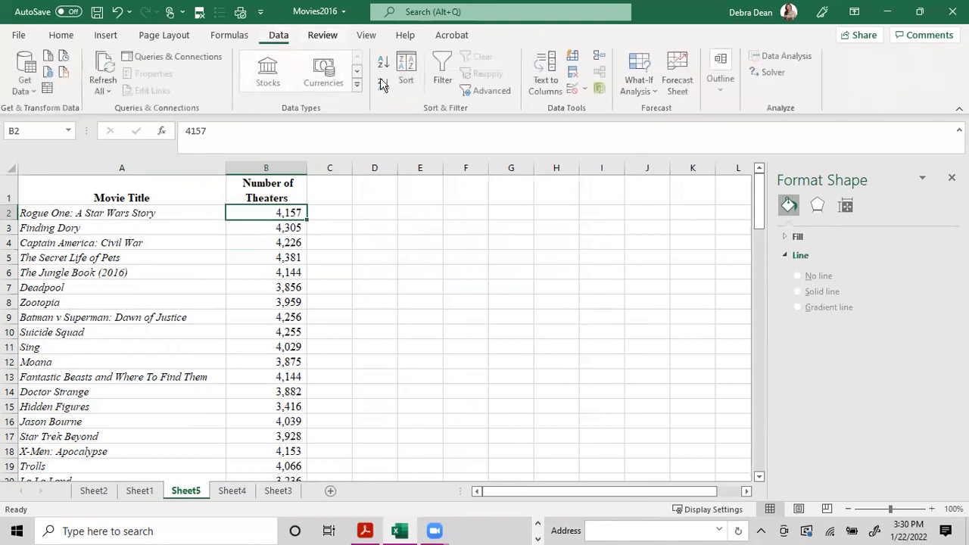
pyautogui.click(385, 85)
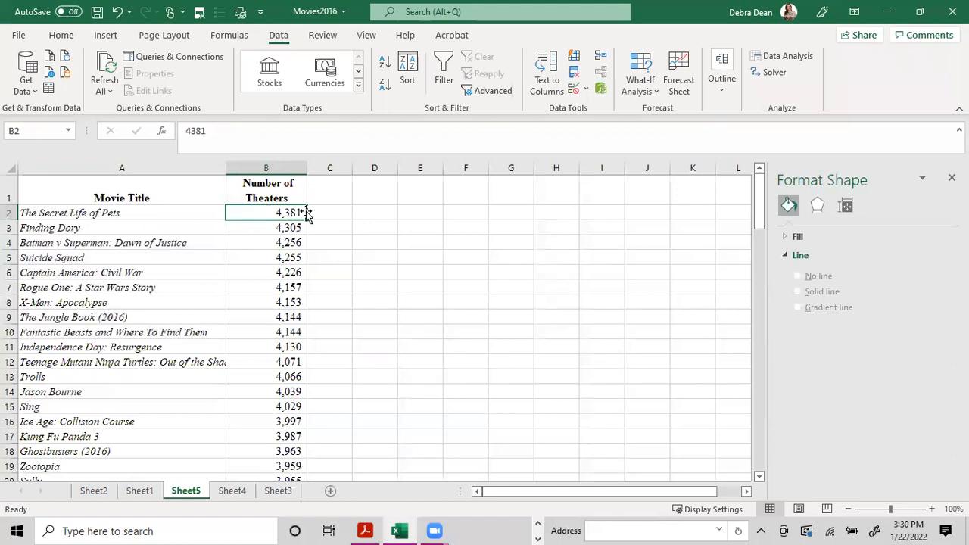
pyautogui.click(384, 62)
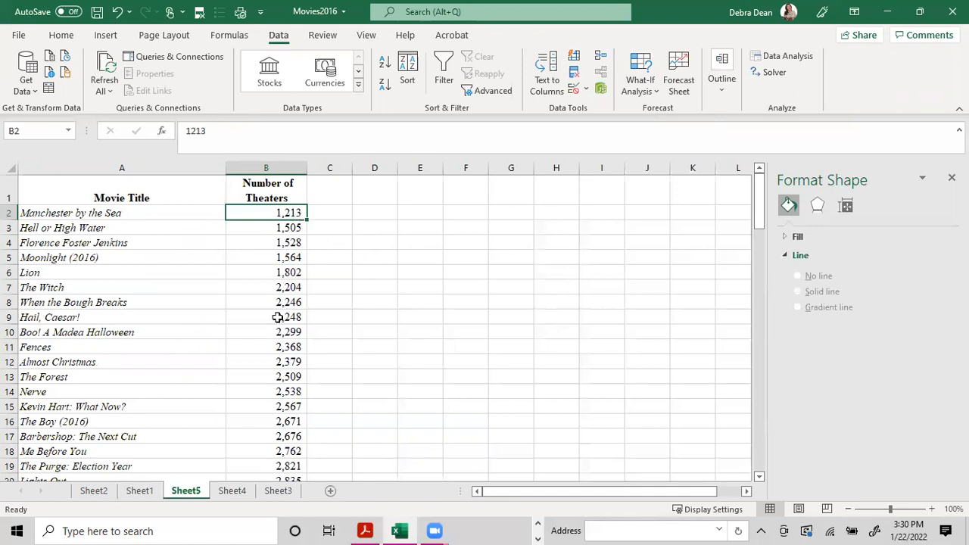
# Clear every row from The Witch in row 7 downward, keeping only the five movies with the fewest theaters
pyautogui.moveTo(283, 273); pyautogui.dragTo(97, 211)
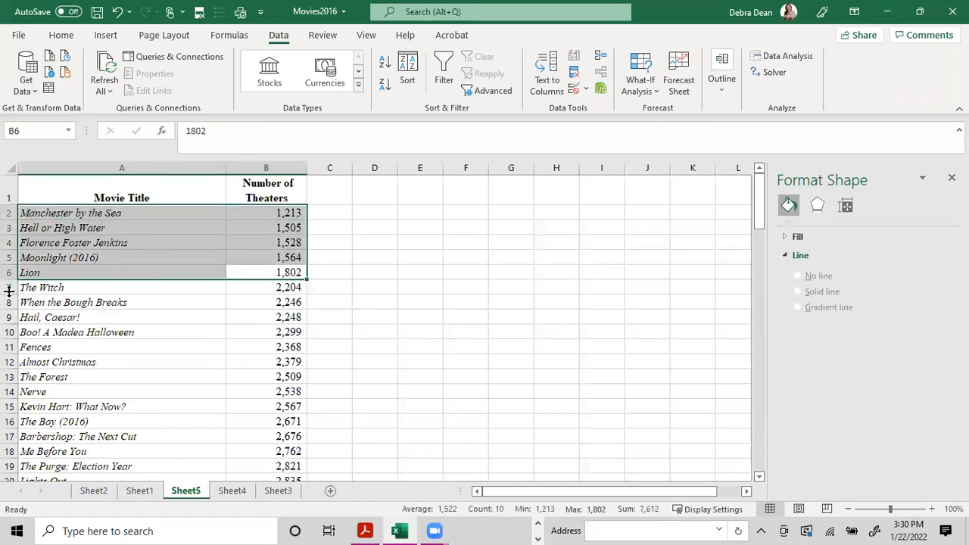
pyautogui.moveTo(11, 287); pyautogui.dragTo(151, 525)
pyautogui.scroll(20, 249, 397)
# Insert the recommended pie chart of the five movies' number of theaters
pyautogui.moveTo(270, 277); pyautogui.dragTo(73, 214)
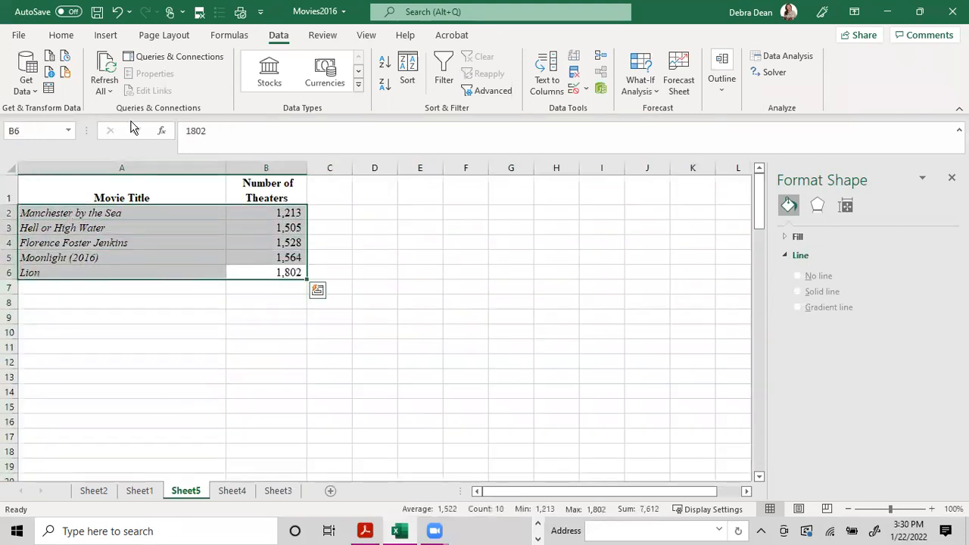
pyautogui.click(106, 36)
pyautogui.click(350, 79)
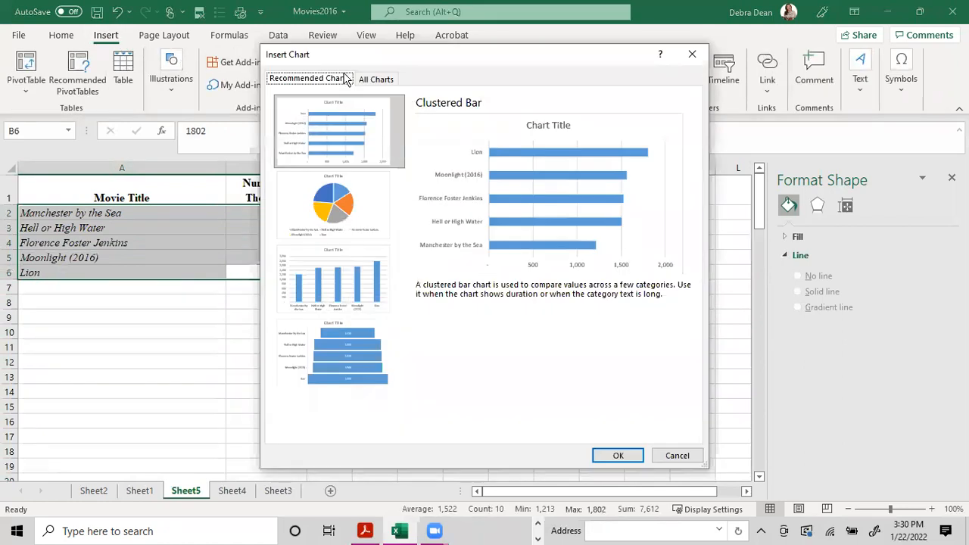
pyautogui.click(344, 220)
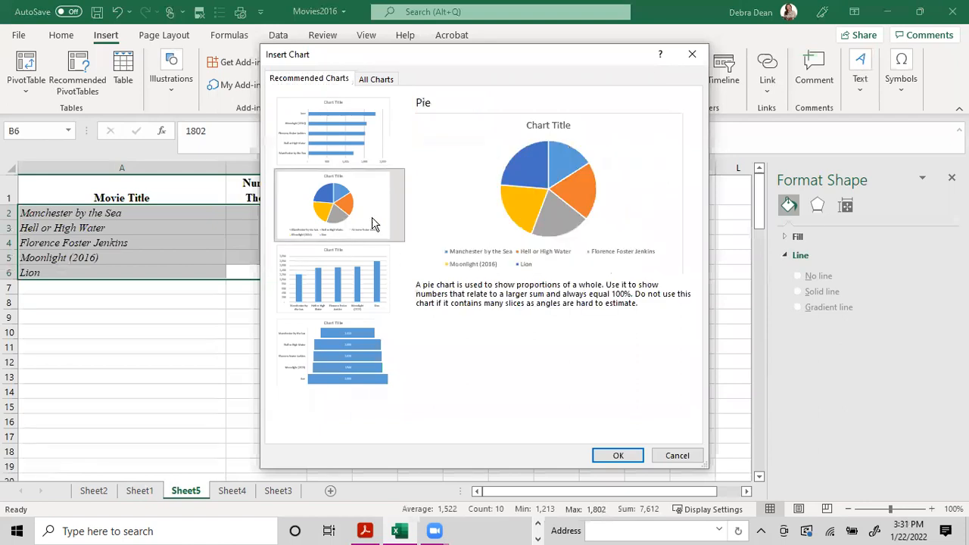
pyautogui.click(615, 456)
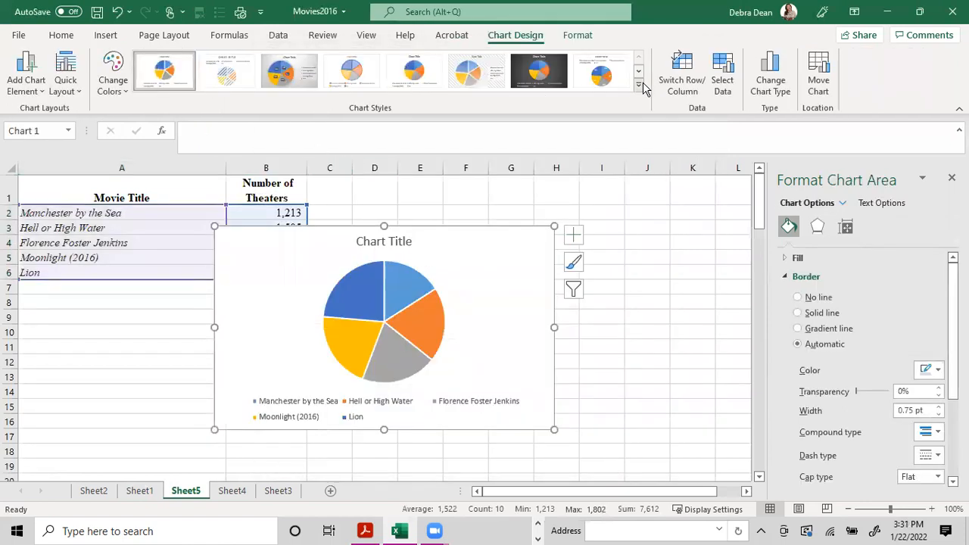
# Move the pie chart clear of column B and restyle it with labelled white slices on a dark grey monochromatic background
pyautogui.click(640, 86)
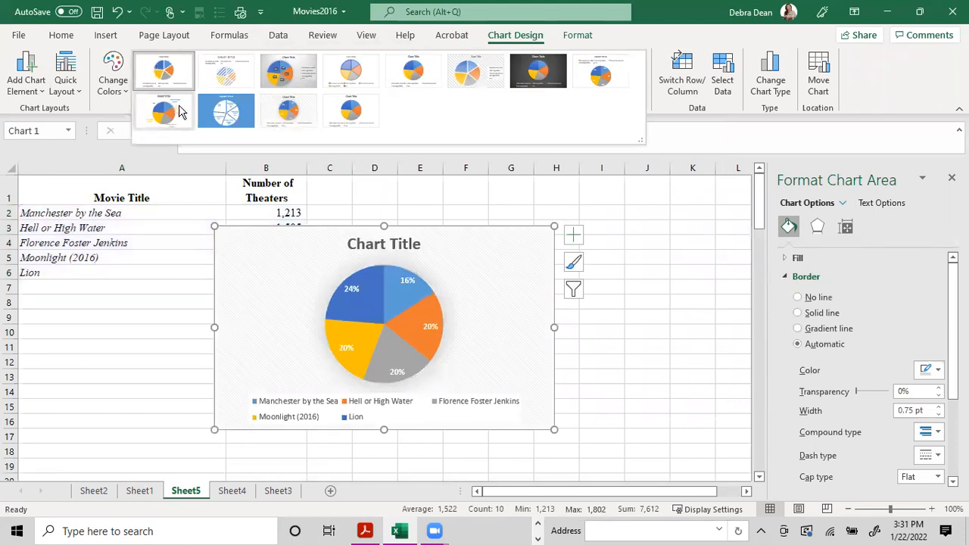
pyautogui.moveTo(486, 232); pyautogui.dragTo(606, 228)
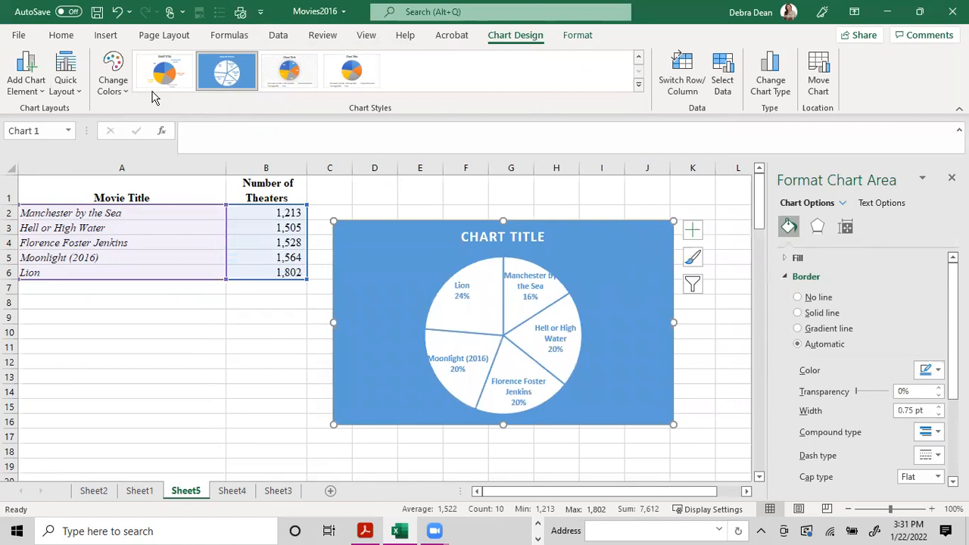
pyautogui.click(116, 69)
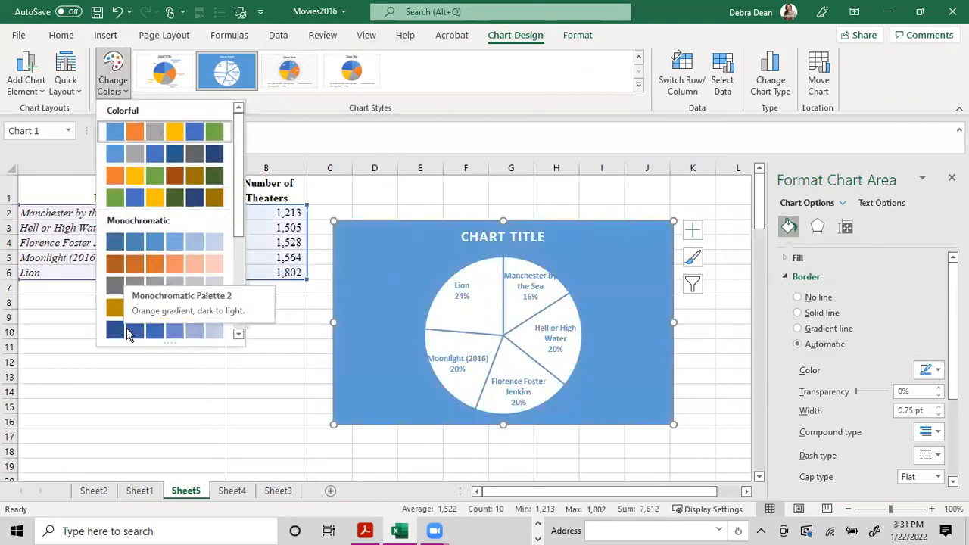
pyautogui.scroll(-3, 156, 280)
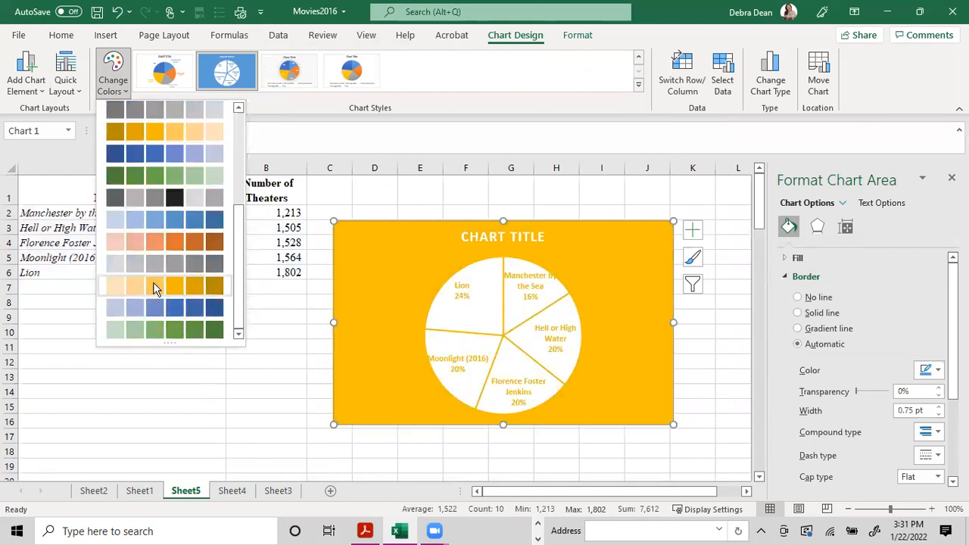
pyautogui.click(126, 196)
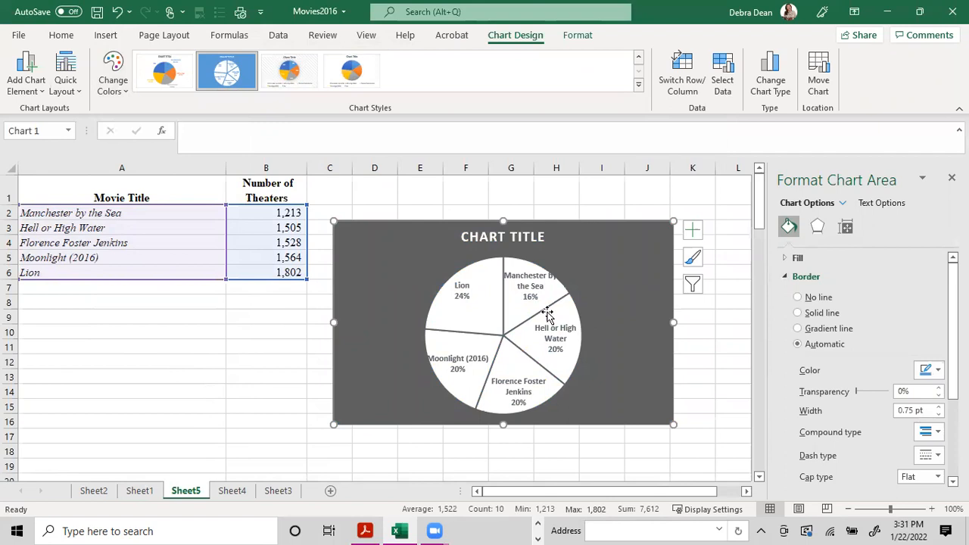
# Set the font size of the Manchester by the Sea data label to 8
pyautogui.click(549, 284)
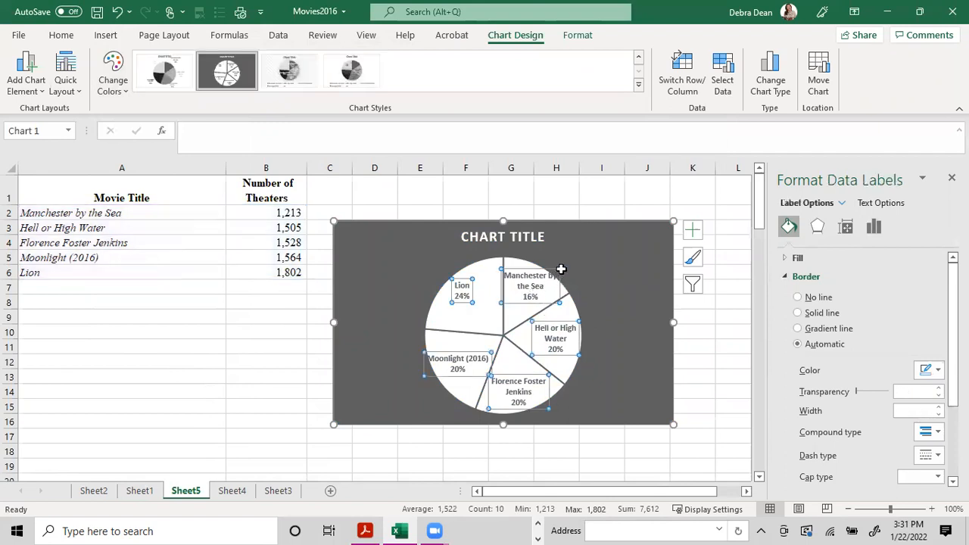
pyautogui.click(545, 277)
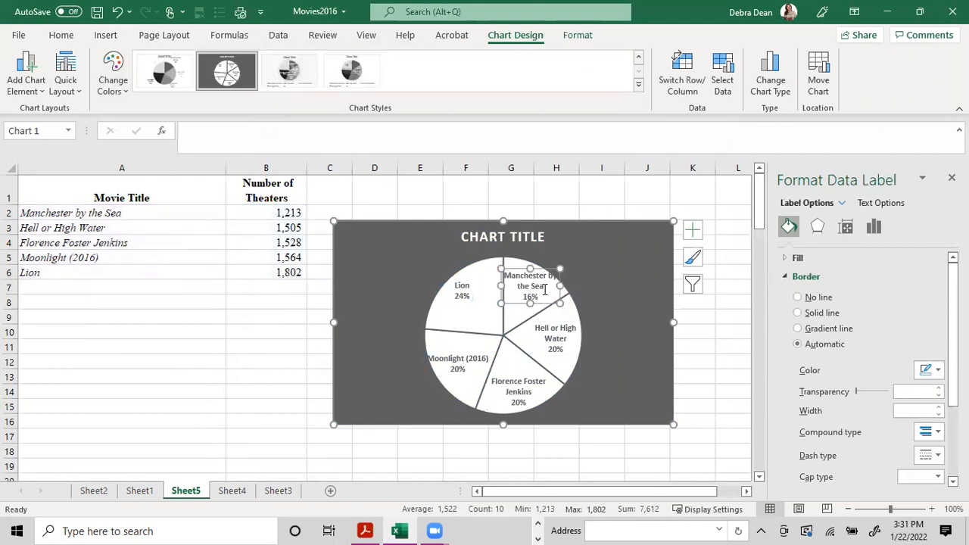
pyautogui.tripleClick(545, 290)
pyautogui.click(62, 36)
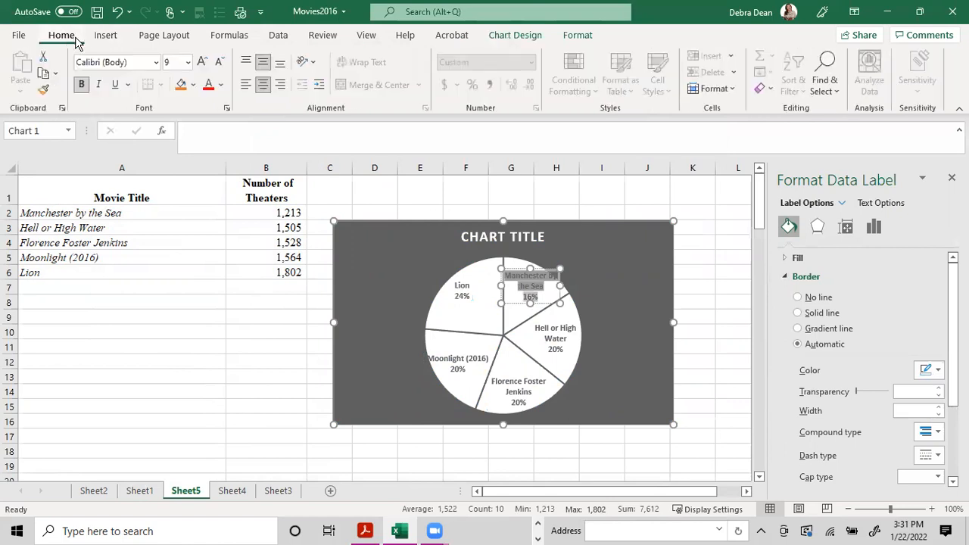
pyautogui.click(189, 67)
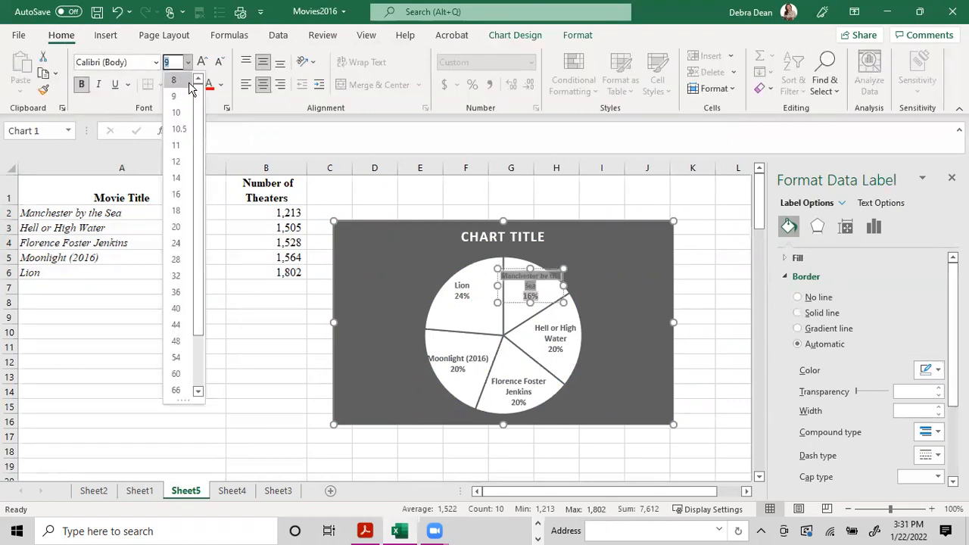
pyautogui.click(185, 92)
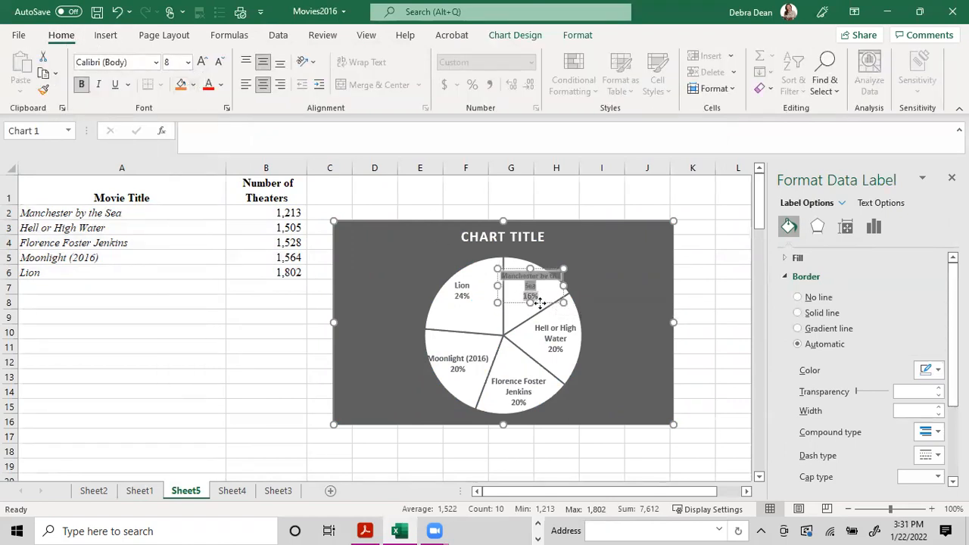
pyautogui.click(735, 261)
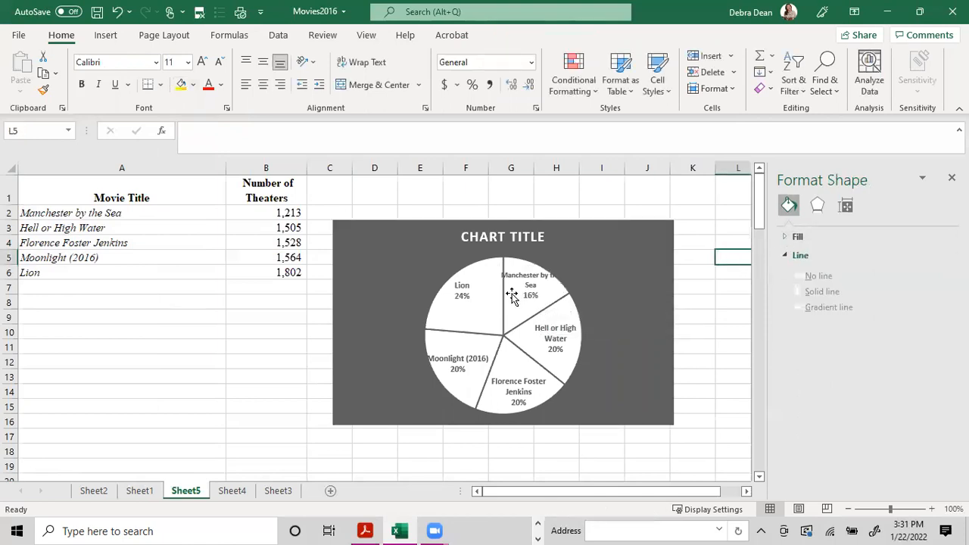
# Enlarge the pie chart so its labels have more room, extending it to about column K and row 17
pyautogui.click(534, 284)
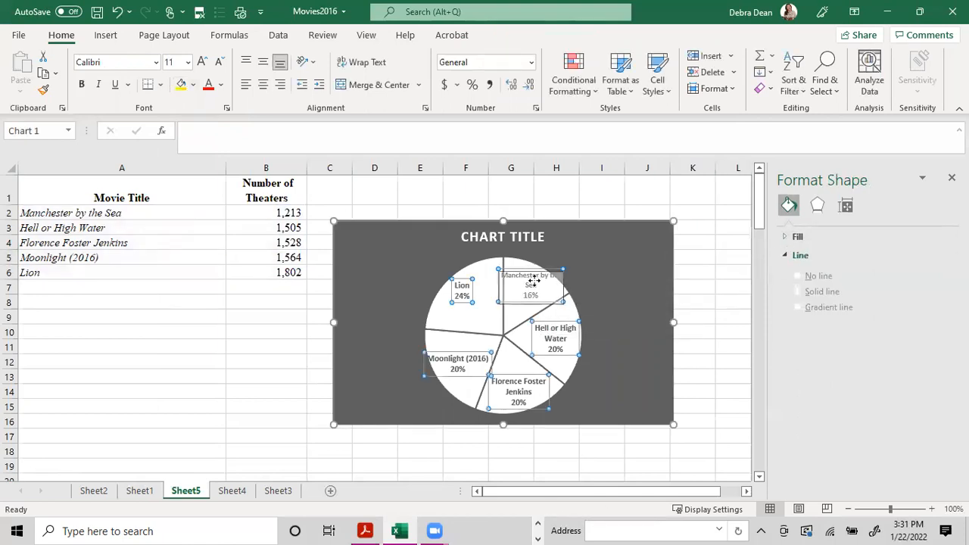
pyautogui.moveTo(673, 221); pyautogui.dragTo(697, 211)
pyautogui.moveTo(698, 425); pyautogui.dragTo(708, 444)
# Move the Moonlight (2016) data label up and inward so it sits fully inside its slice
pyautogui.click(556, 281)
pyautogui.click(554, 274)
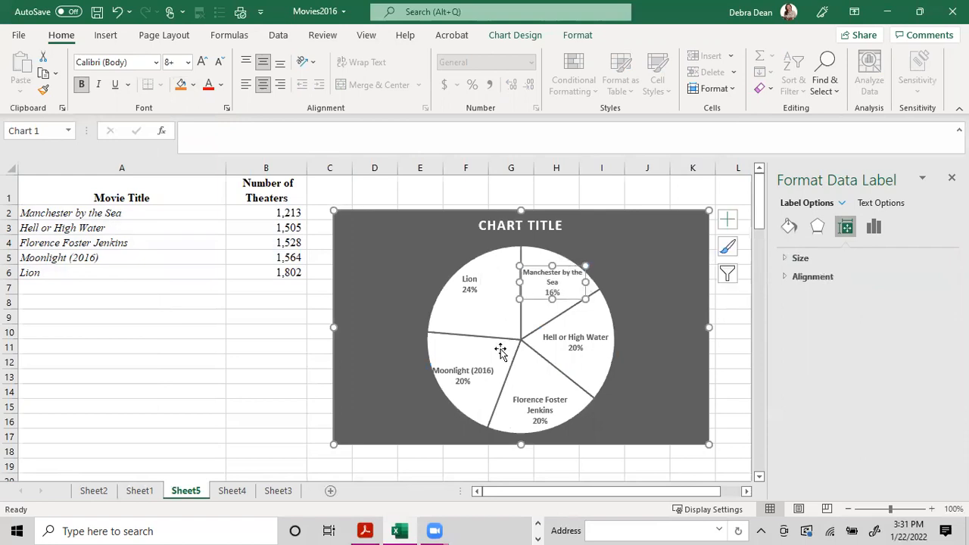
pyautogui.click(465, 370)
pyautogui.moveTo(468, 365); pyautogui.dragTo(475, 356)
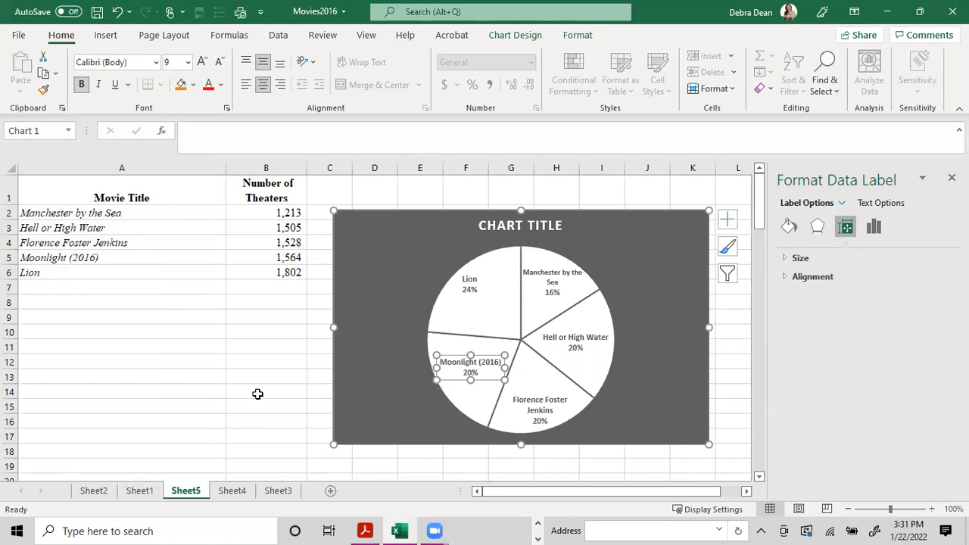
# Set the Manchester by the Sea data label's font size to 9 and move the label slightly down within its slice
pyautogui.click(555, 284)
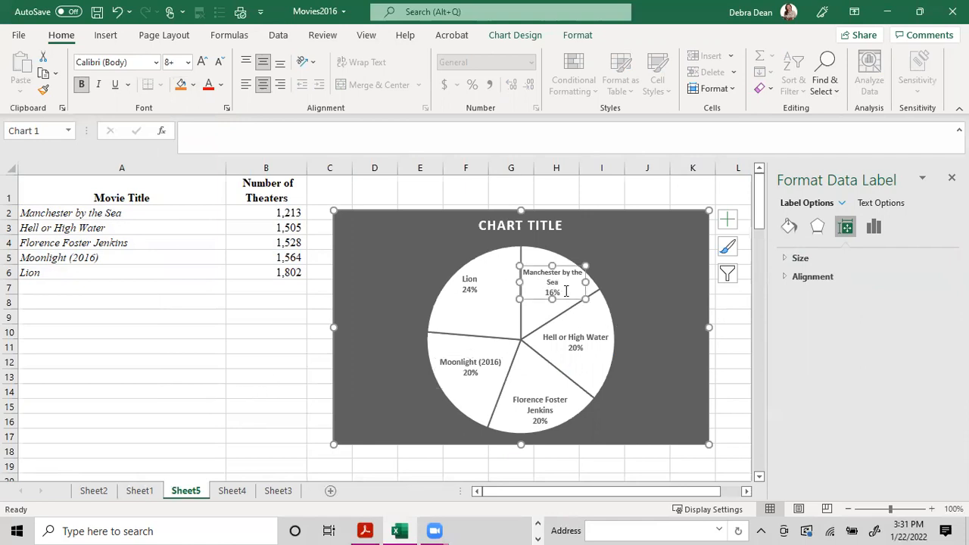
pyautogui.moveTo(565, 294); pyautogui.dragTo(529, 273)
pyautogui.click(188, 62)
pyautogui.click(182, 104)
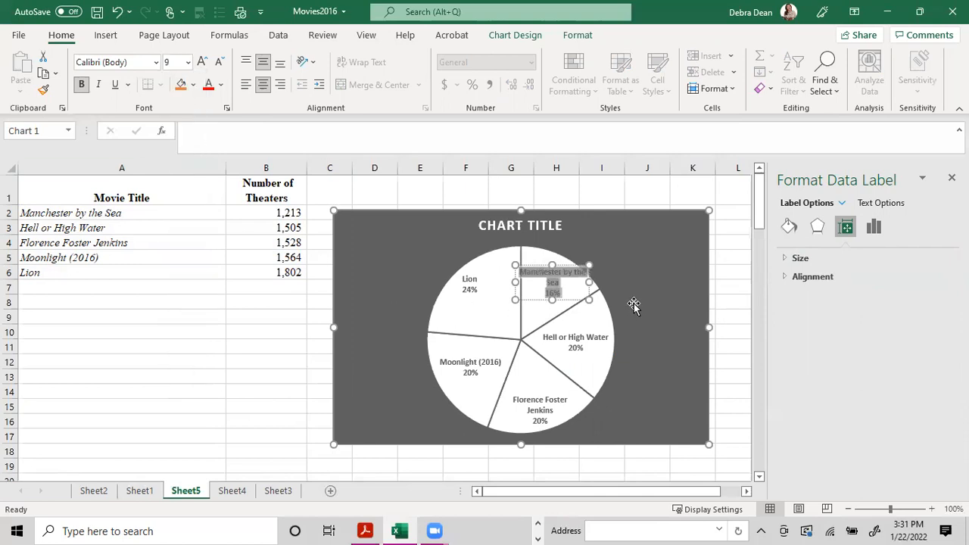
pyautogui.click(565, 266)
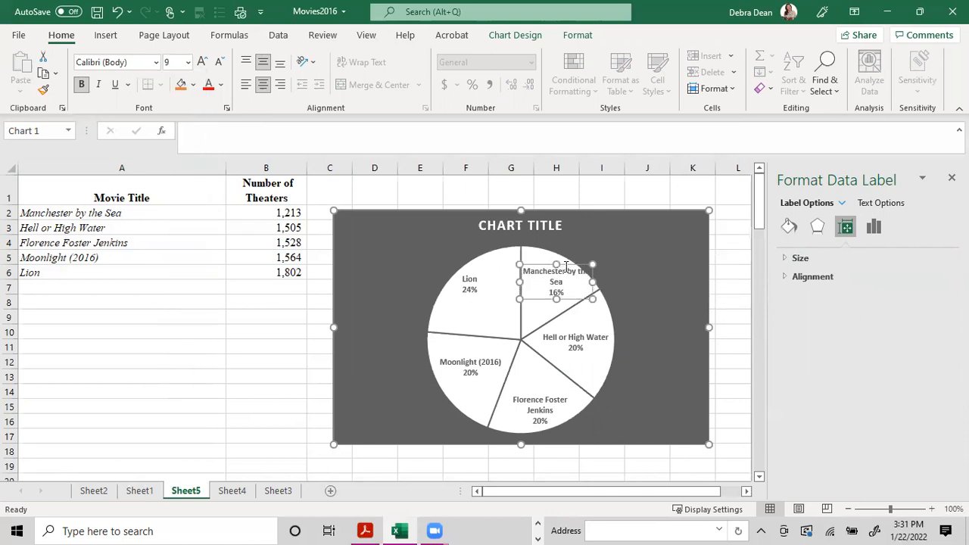
pyautogui.moveTo(565, 267); pyautogui.dragTo(565, 277)
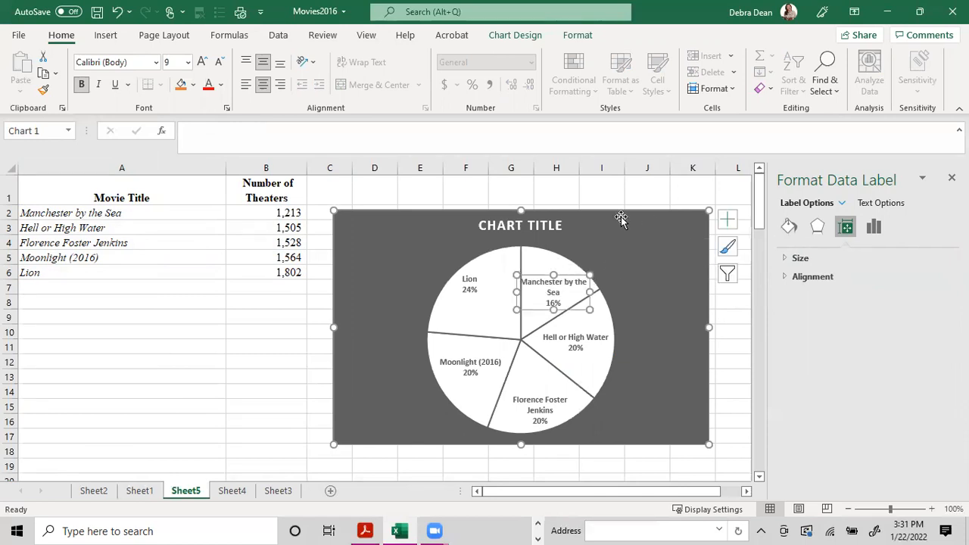
pyautogui.click(239, 359)
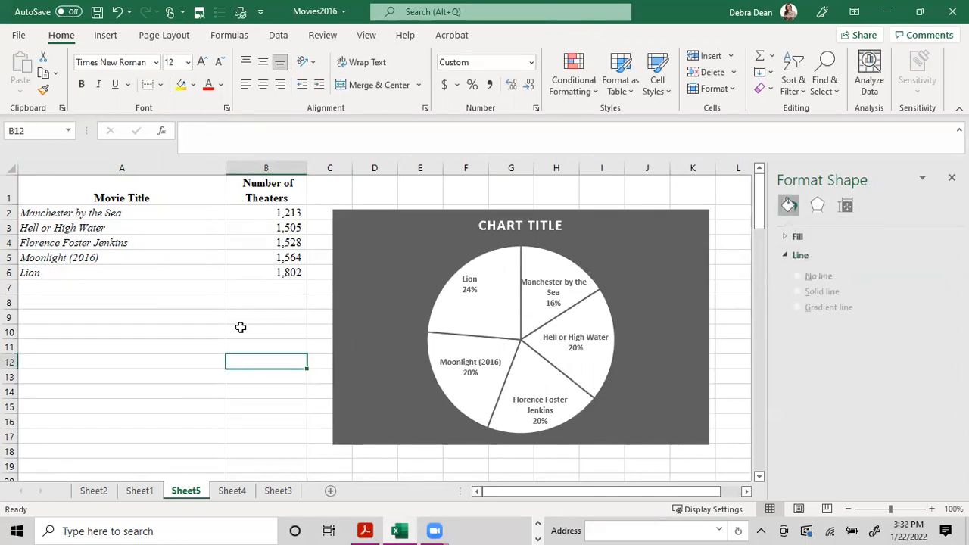
# Replace the pie chart's title with "Movies in Fewer than 2000 Theaters"
pyautogui.click(519, 226)
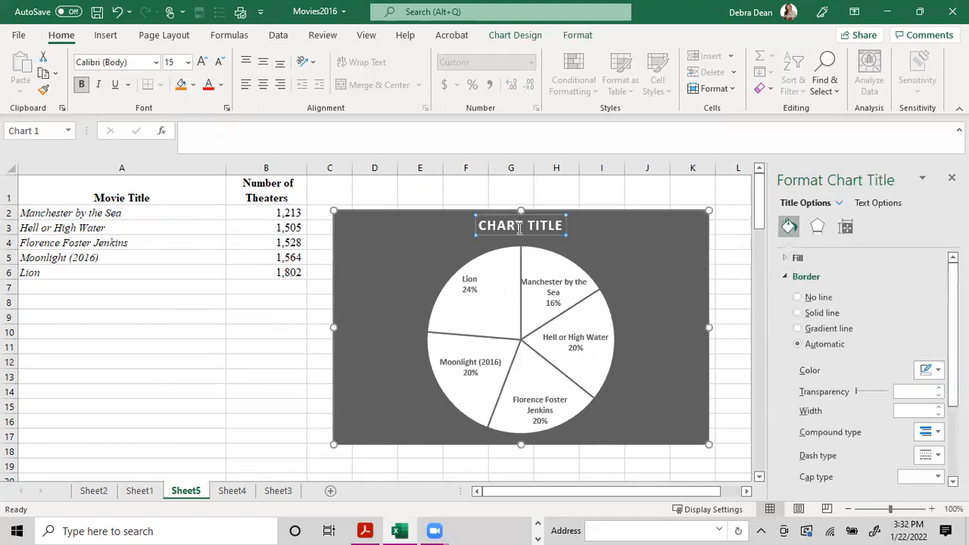
pyautogui.click(527, 227)
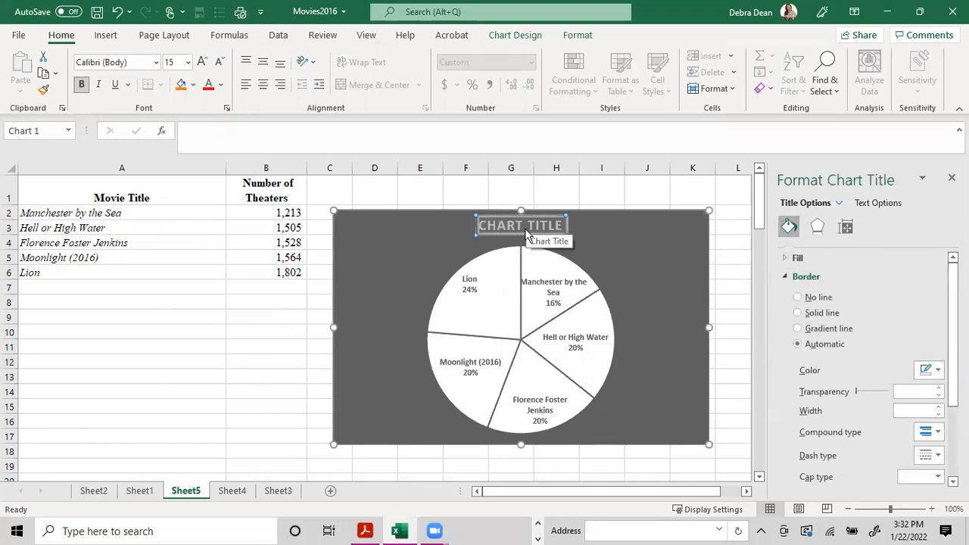
pyautogui.write('Movies in Few')
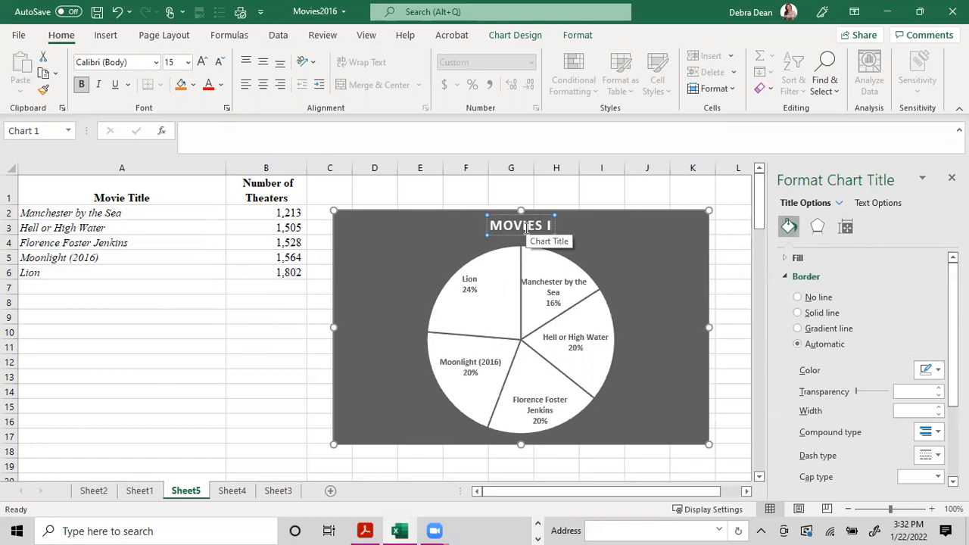
pyautogui.write('er than 2000')
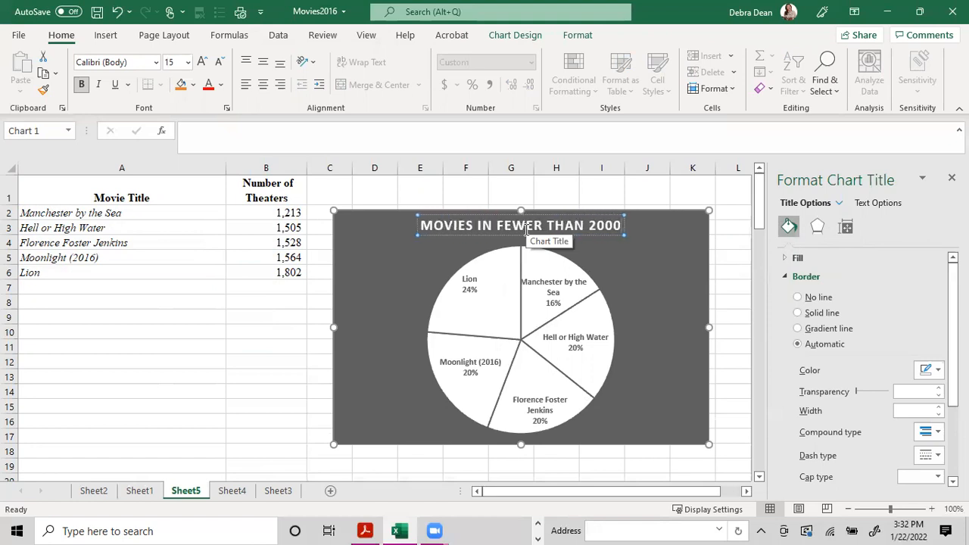
pyautogui.write(' Theaters')
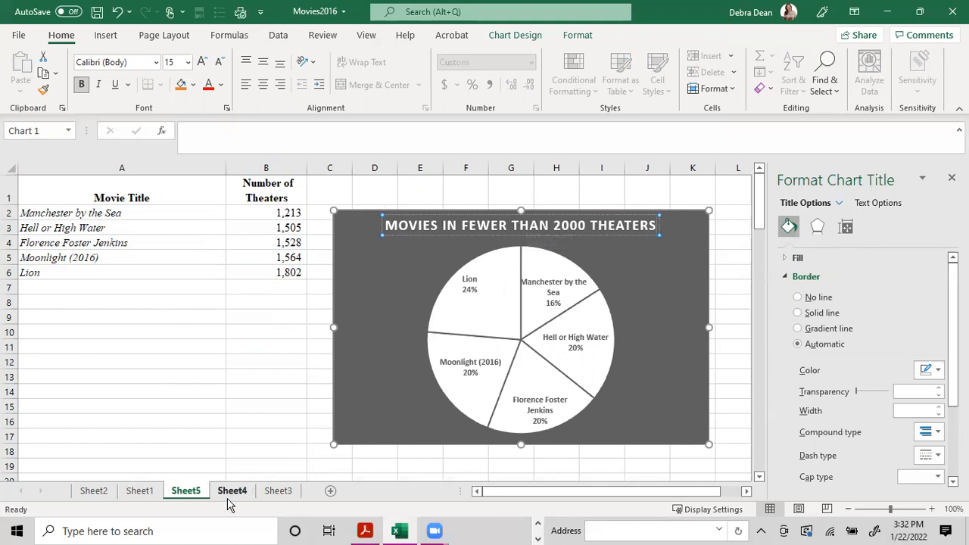
# Copy the entire contents of Sheet1 into a new worksheet, starting at cell A1
pyautogui.click(154, 495)
pyautogui.click(8, 173)
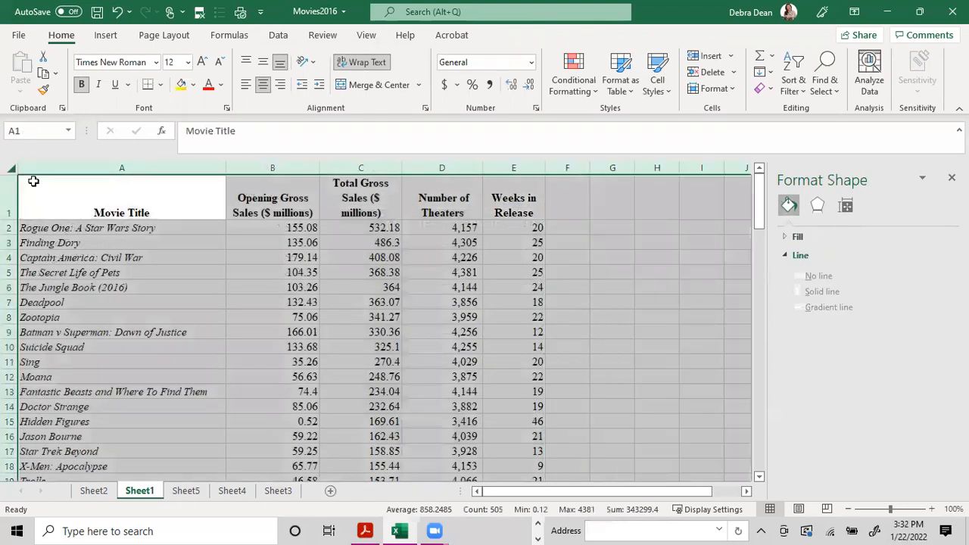
pyautogui.rightClick(160, 193)
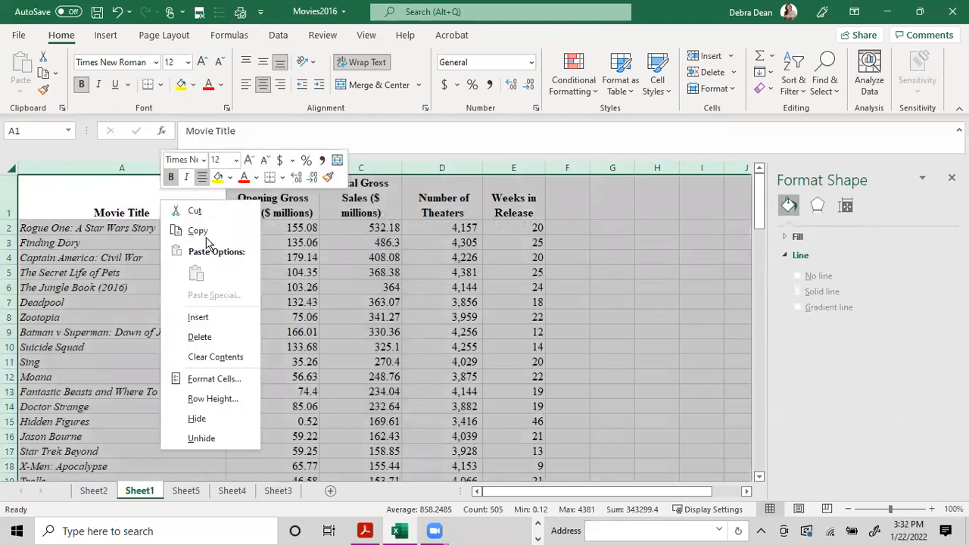
pyautogui.click(201, 227)
pyautogui.click(330, 491)
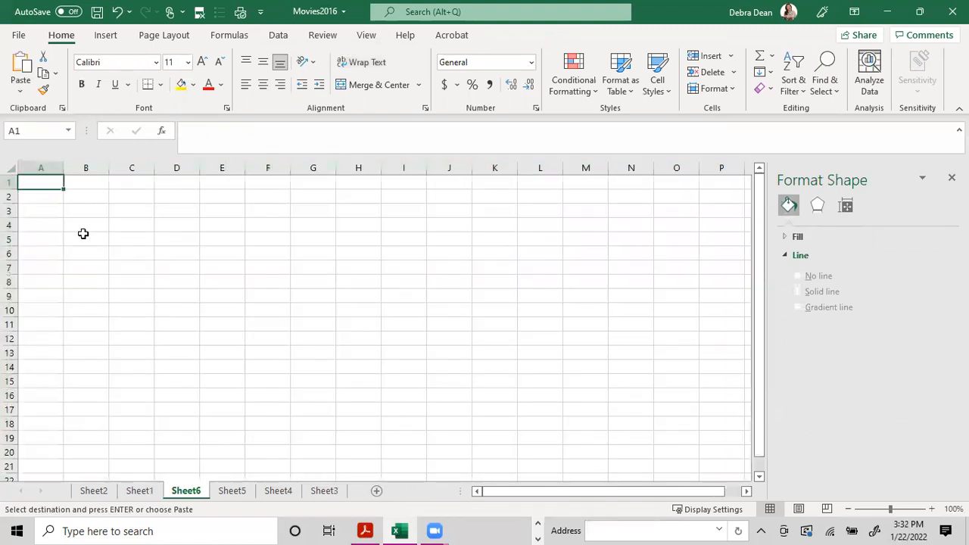
pyautogui.hotkey('ctrl', 'v')
# Delete the Opening Gross Sales, Total Gross Sales and Number of Theaters columns from the copied data on Sheet6
pyautogui.moveTo(442, 167); pyautogui.dragTo(321, 210)
pyautogui.rightClick(322, 209)
pyautogui.click(381, 350)
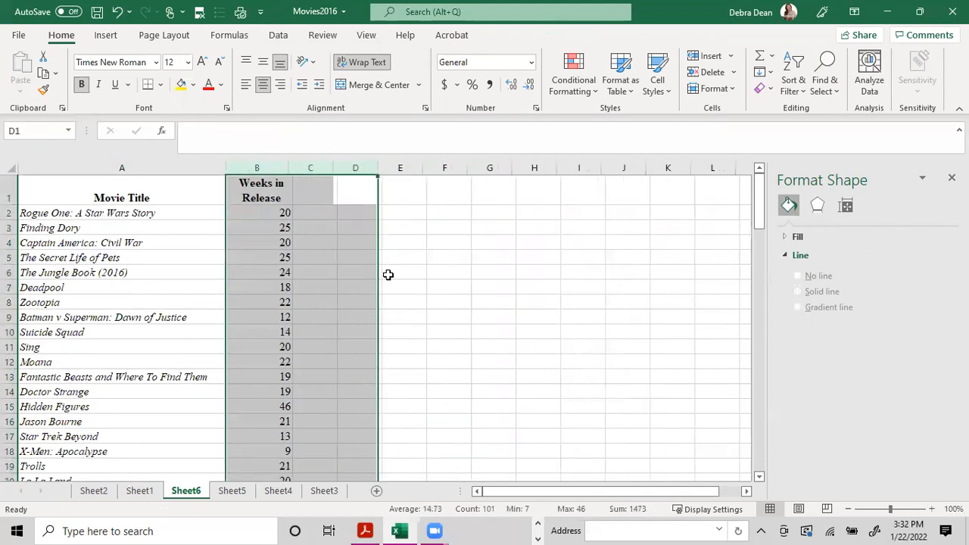
# Sort the copied movies by Weeks in Release from largest to smallest and review the list down to its last rows
pyautogui.click(284, 214)
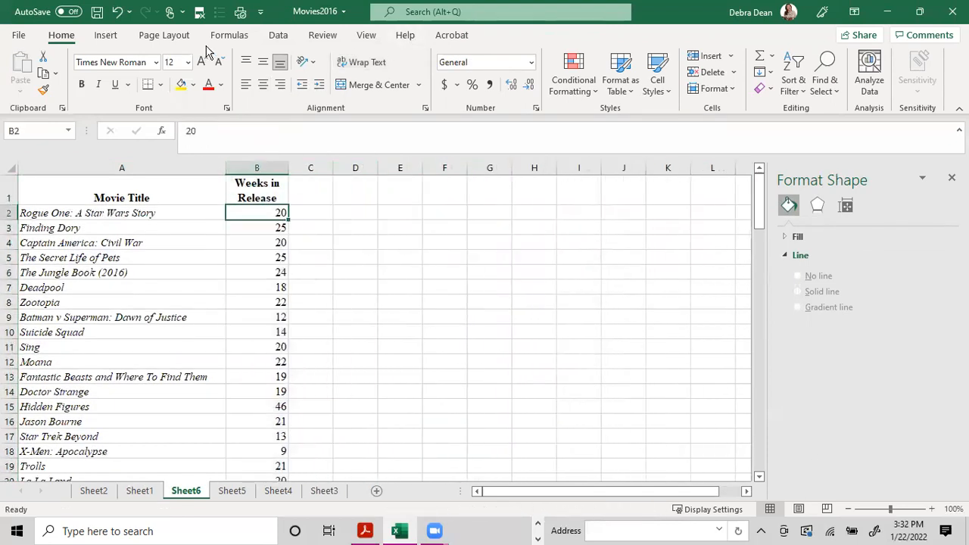
pyautogui.click(278, 36)
pyautogui.click(385, 85)
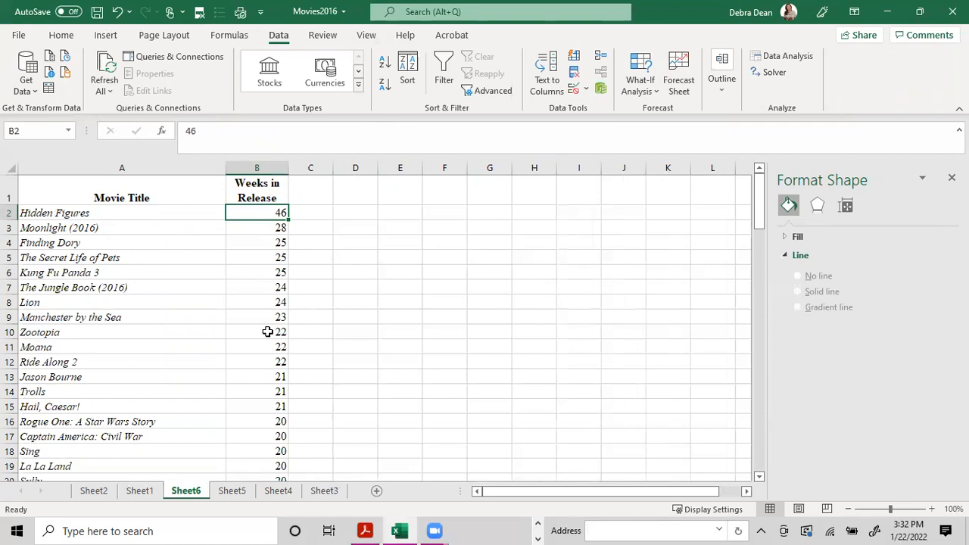
pyautogui.scroll(-13, 267, 332)
pyautogui.scroll(-15, 267, 335)
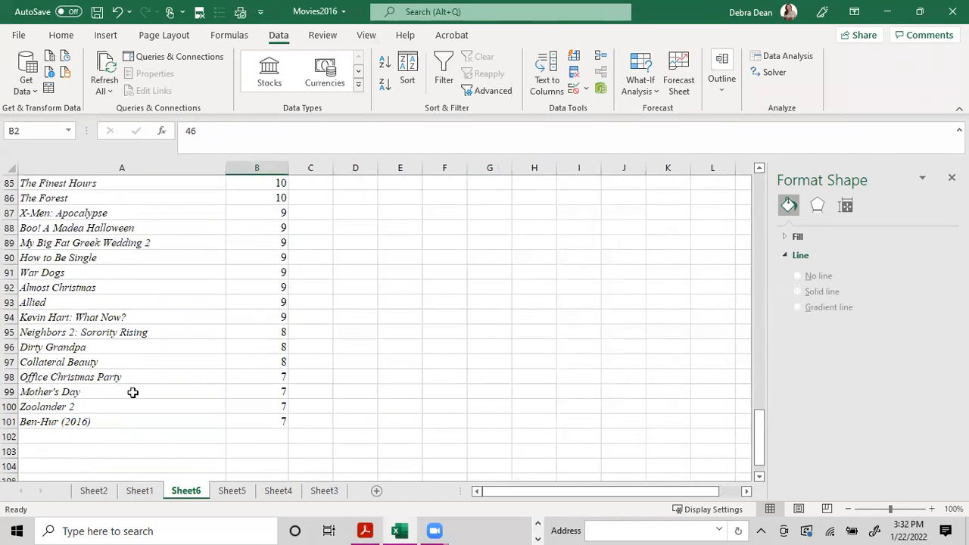
pyautogui.moveTo(84, 419); pyautogui.dragTo(269, 212)
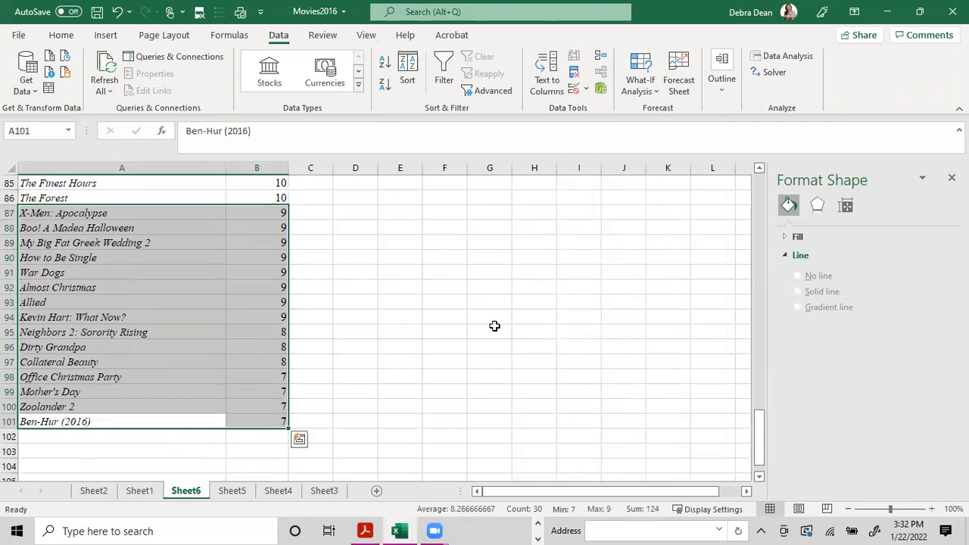
pyautogui.scroll(20, 495, 325)
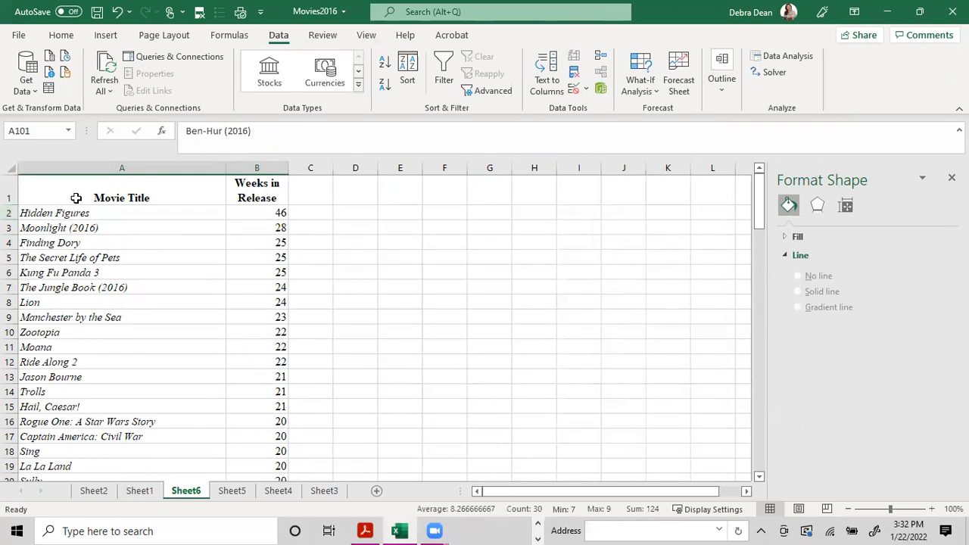
# Undo the Weeks in Release sort and the deletion of the three columns on Sheet6
pyautogui.click(117, 12)
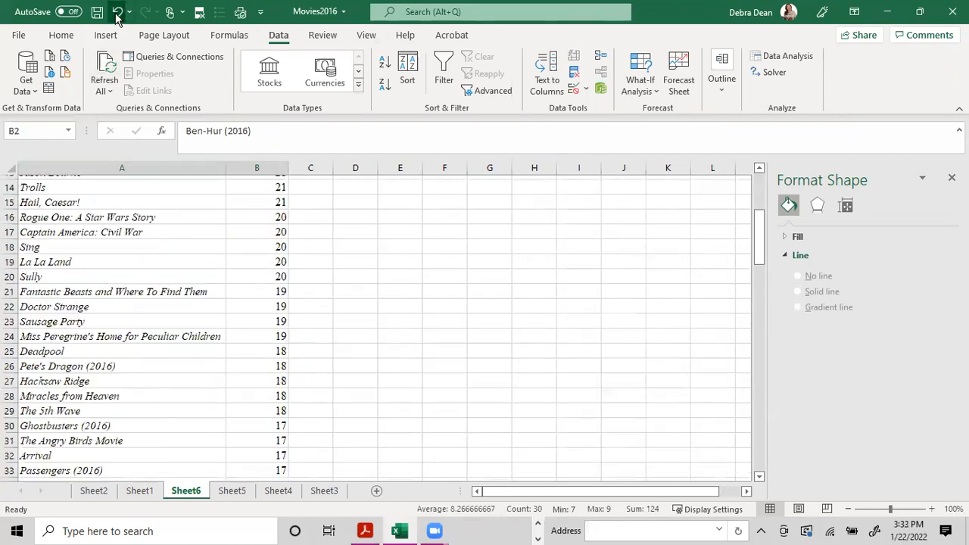
pyautogui.click(117, 12)
pyautogui.click(117, 12)
# Sort the Sheet6 movies by Total Gross Sales from largest to smallest
pyautogui.click(279, 302)
pyautogui.click(305, 228)
pyautogui.click(362, 237)
pyautogui.click(365, 226)
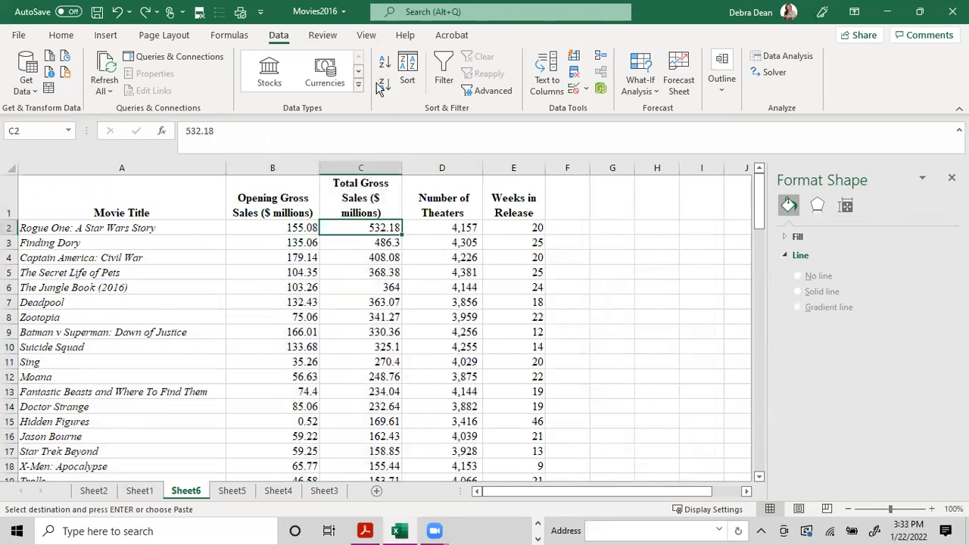
pyautogui.click(385, 83)
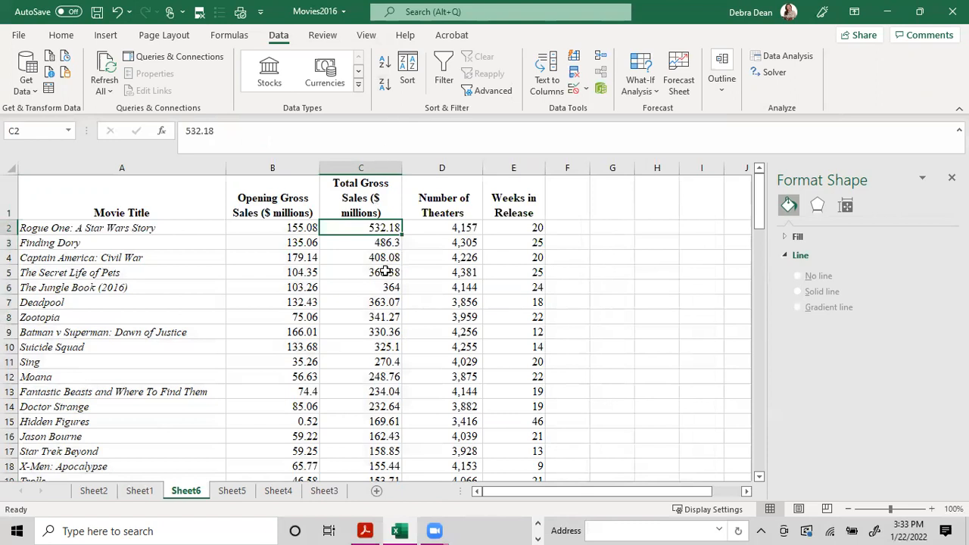
# Delete rows 12 through 101 on Sheet6, keeping only the ten movies with the highest total gross sales
pyautogui.moveTo(9, 376); pyautogui.dragTo(227, 454)
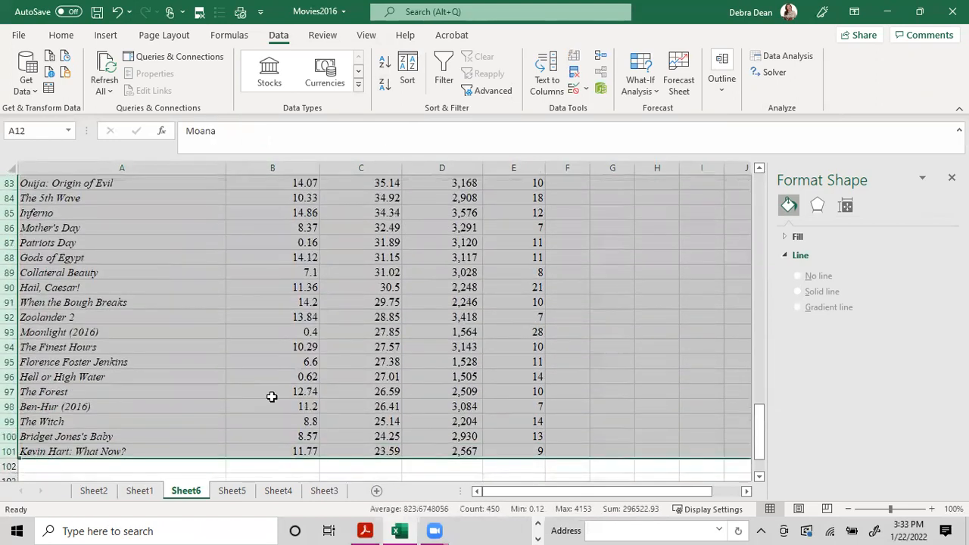
pyautogui.rightClick(270, 396)
pyautogui.click(327, 304)
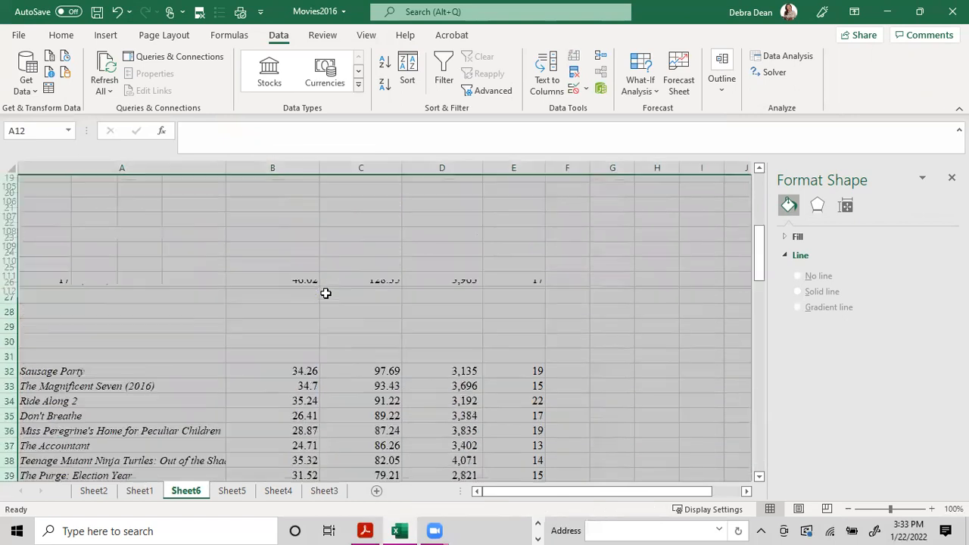
# Delete the Opening Gross Sales and Number of Theaters columns from the top-ten list on Sheet6
pyautogui.rightClick(261, 167)
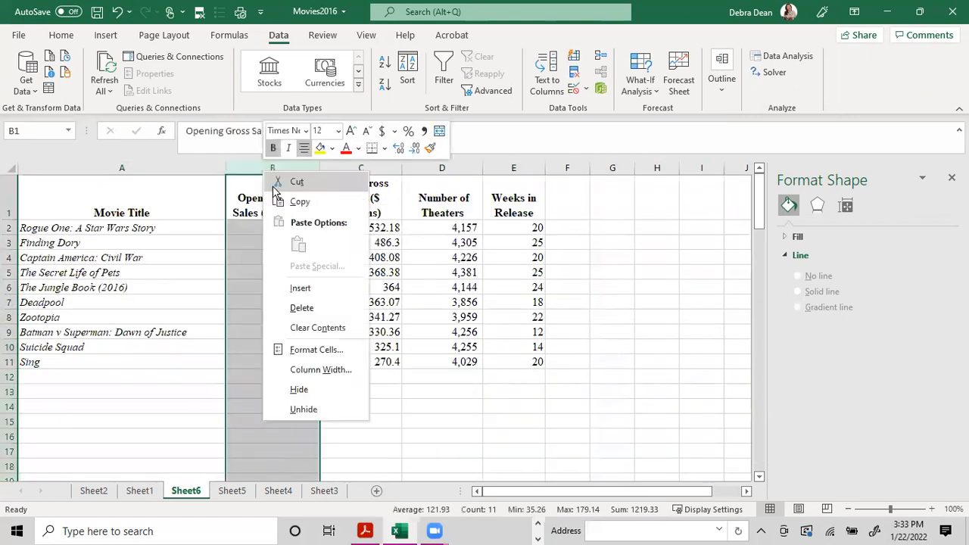
pyautogui.click(300, 308)
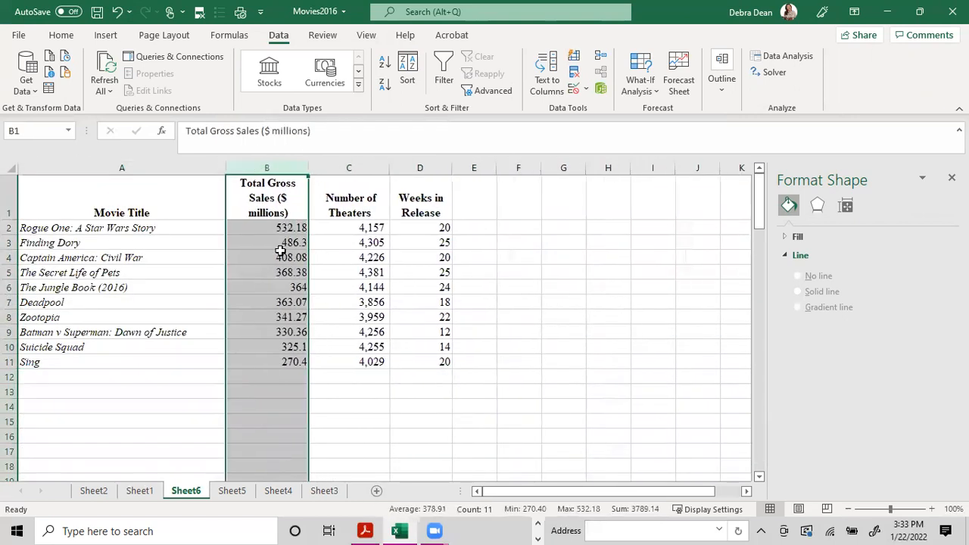
pyautogui.click(354, 167)
pyautogui.rightClick(355, 168)
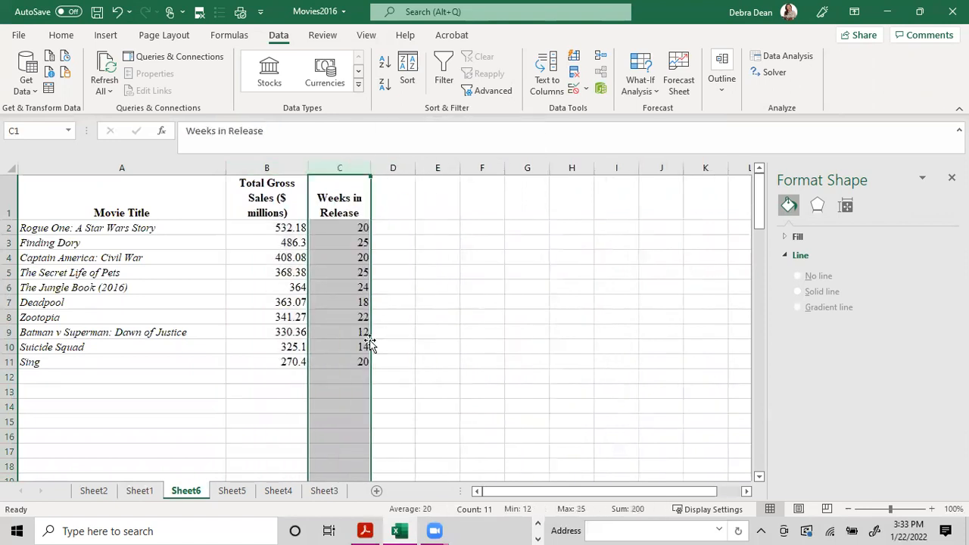
# Calculate each movie's gross sales per week by entering =B2/C2 in D2 and filling the formula down to D11
pyautogui.click(359, 230)
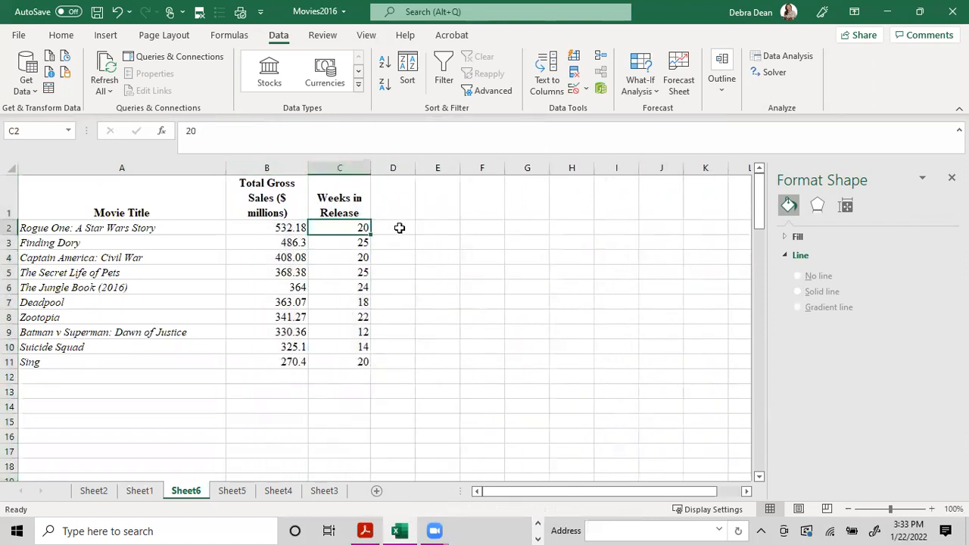
pyautogui.click(402, 228)
pyautogui.write('=')
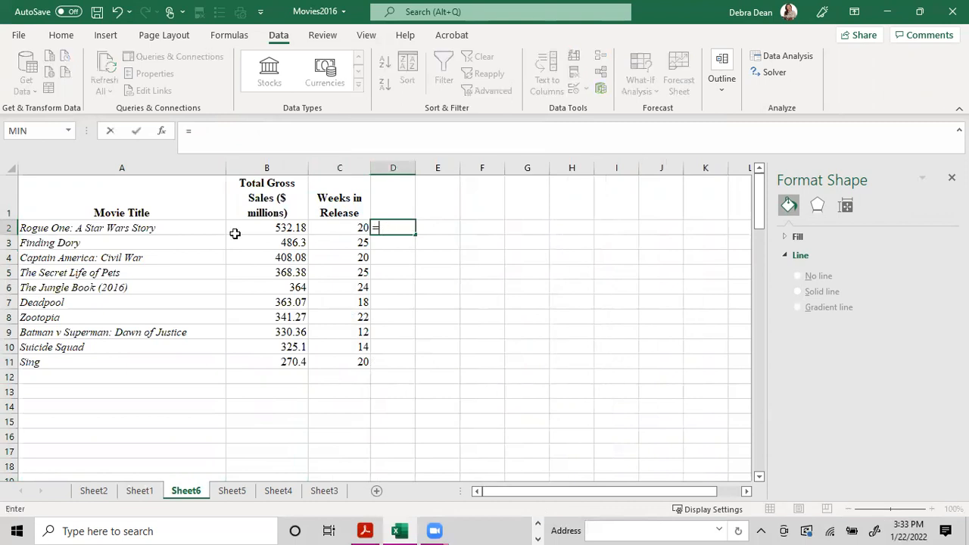
pyautogui.click(287, 228)
pyautogui.write('/')
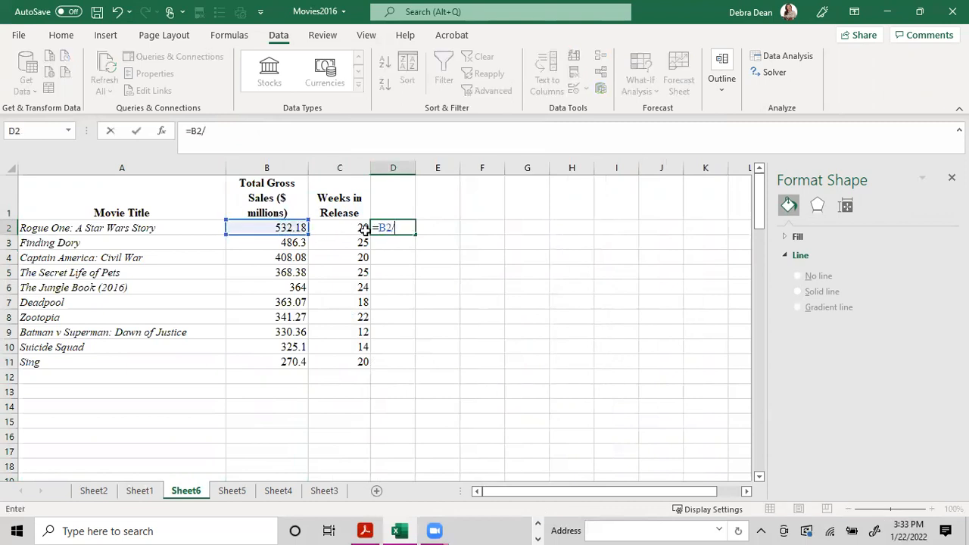
pyautogui.click(363, 230)
pyautogui.press('Return')
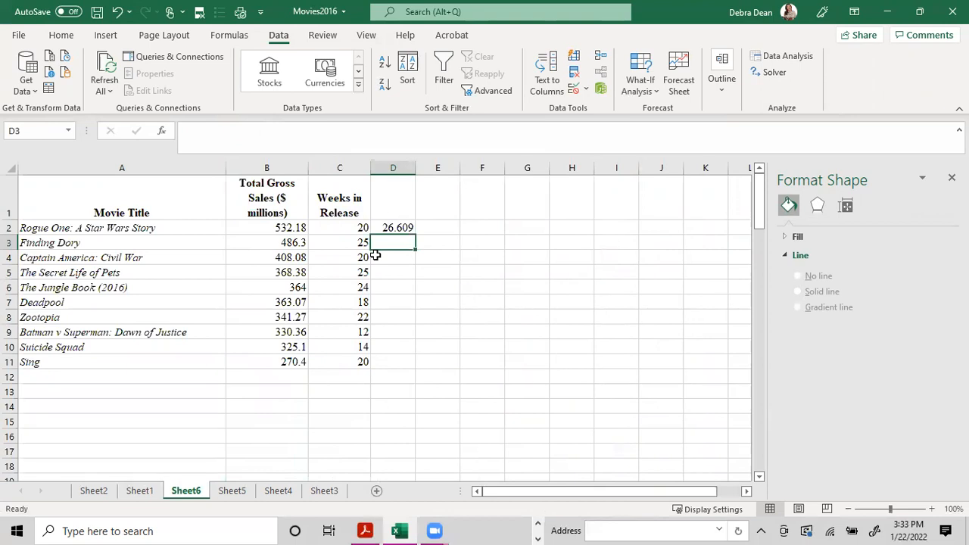
pyautogui.click(403, 228)
pyautogui.moveTo(413, 235); pyautogui.dragTo(411, 367)
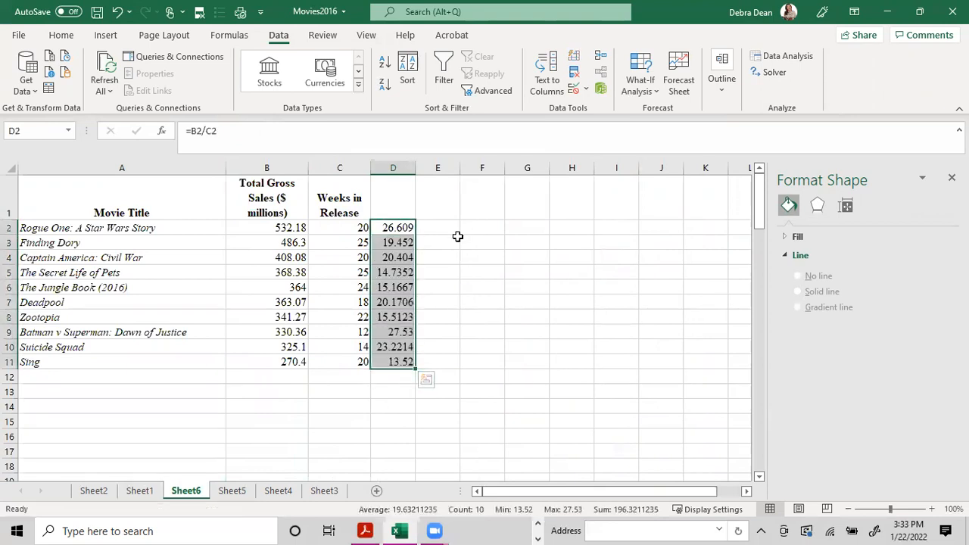
# Enter the heading "Average Per Week" in D1 and sort the movies by that column from largest to smallest
pyautogui.click(383, 194)
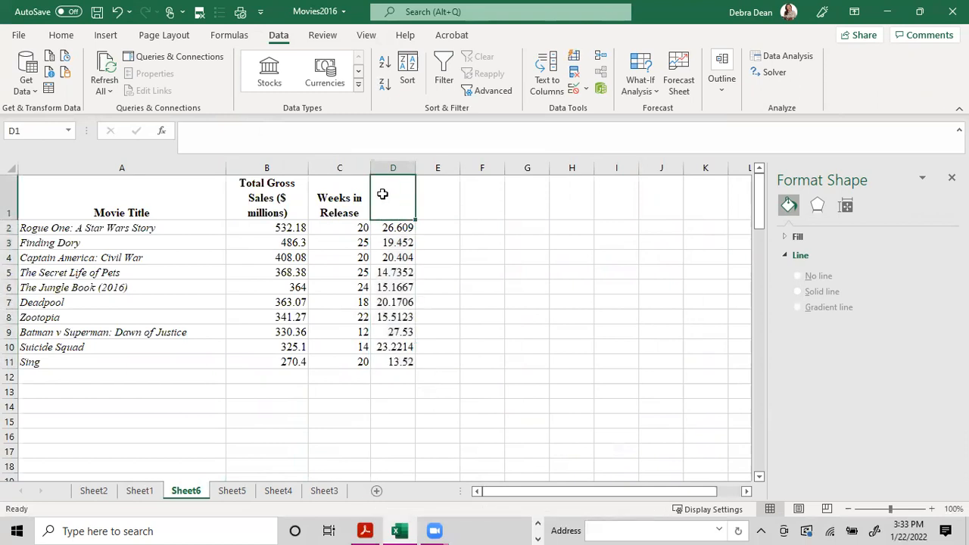
pyautogui.write('Average Per Week')
pyautogui.press('Return')
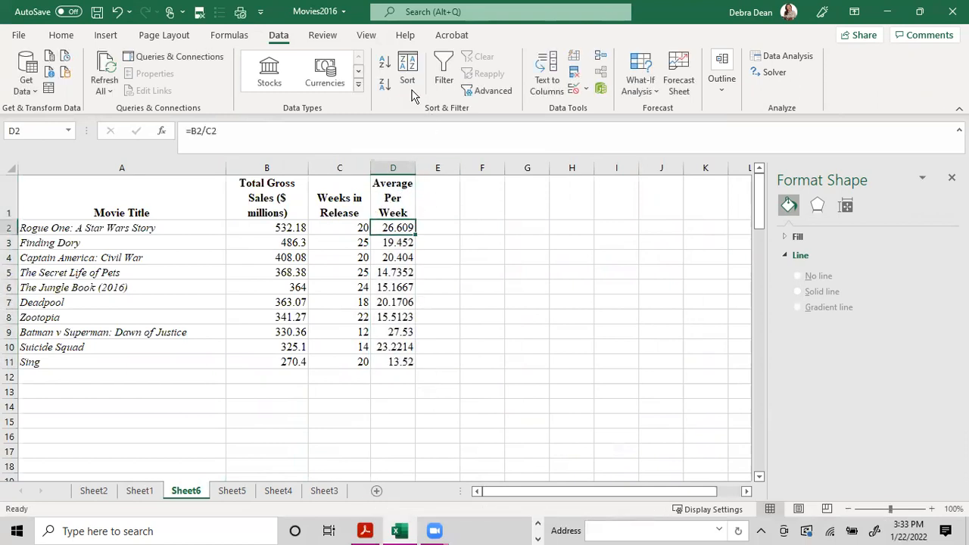
pyautogui.click(384, 87)
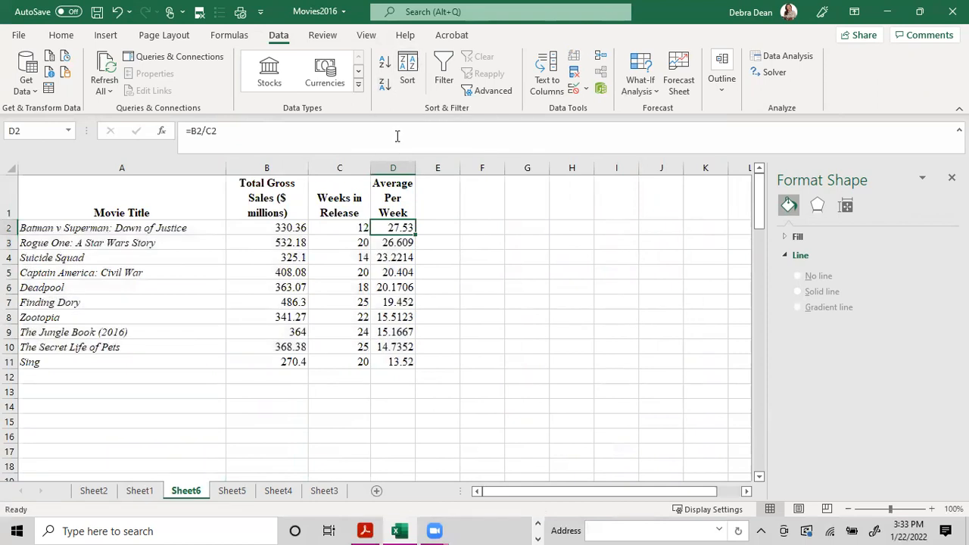
# Compare Batman v Superman: Dawn of Justice's place in the weekly-average ranking with its total gross sales ranking on Sheet1
pyautogui.click(123, 228)
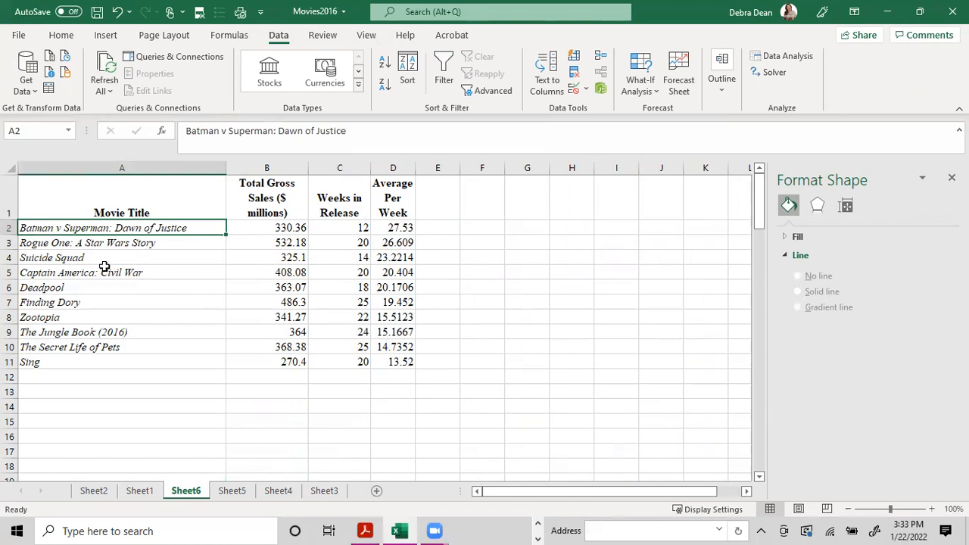
pyautogui.click(140, 491)
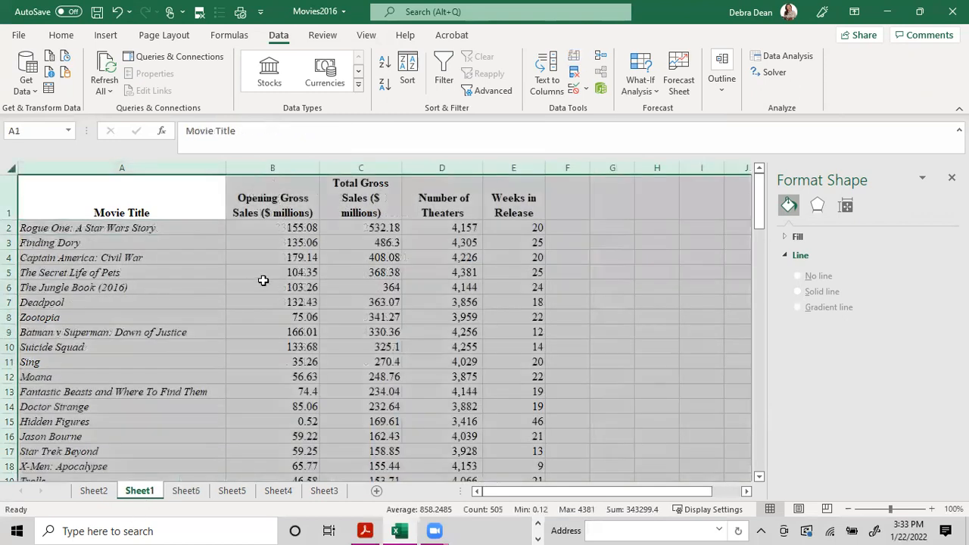
pyautogui.click(394, 227)
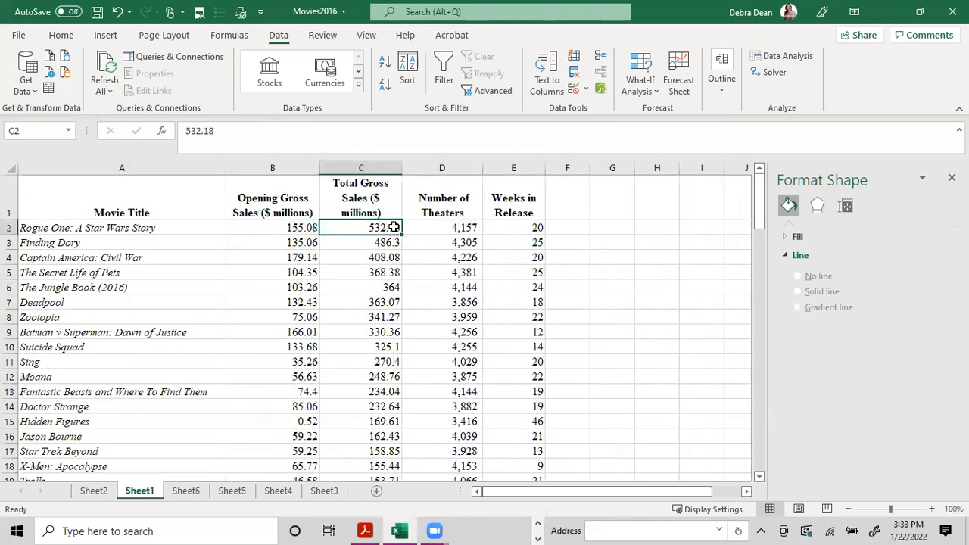
pyautogui.click(126, 332)
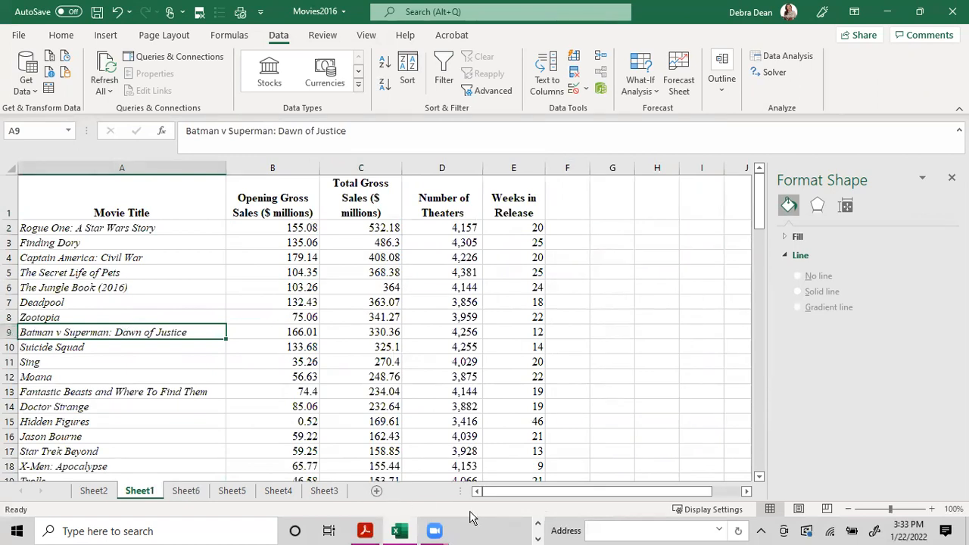
pyautogui.click(380, 334)
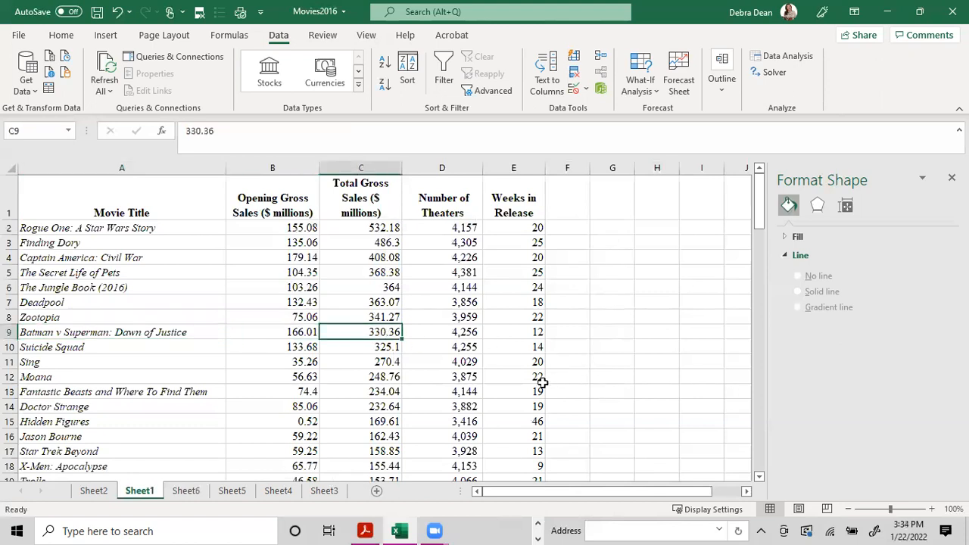
# Compare the total gross sales, weeks in release and weekly averages of Batman v Superman: Dawn of Justice and Sing on Sheet6
pyautogui.click(324, 492)
pyautogui.click(186, 492)
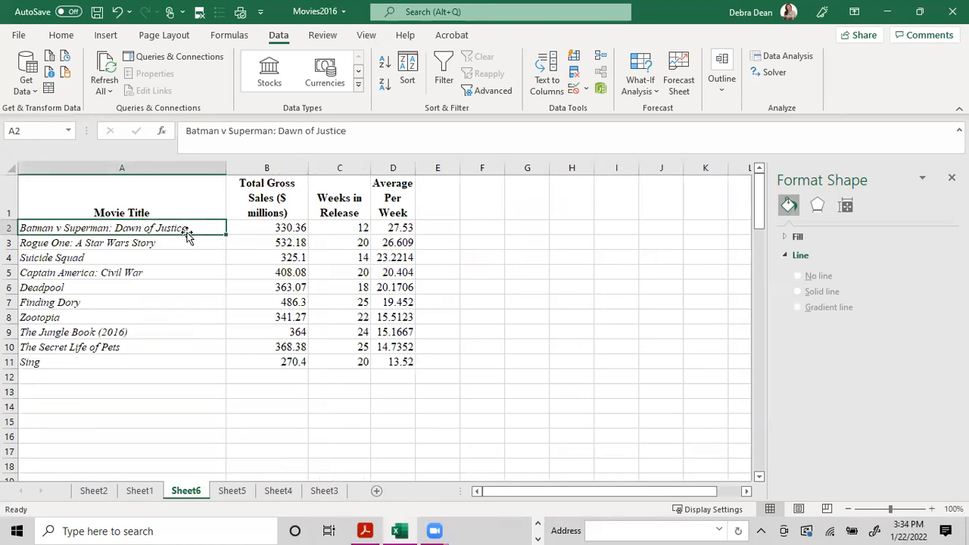
pyautogui.click(267, 231)
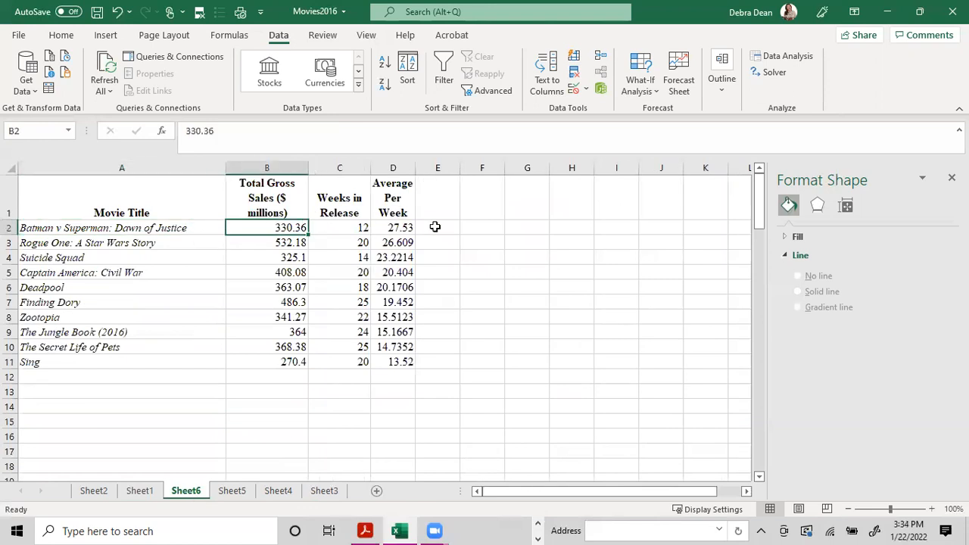
pyautogui.click(341, 228)
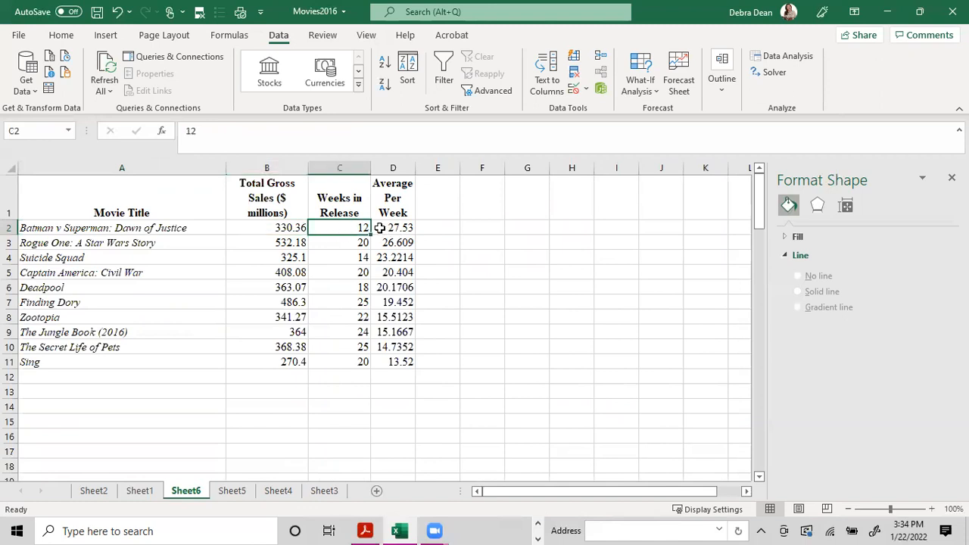
pyautogui.click(407, 231)
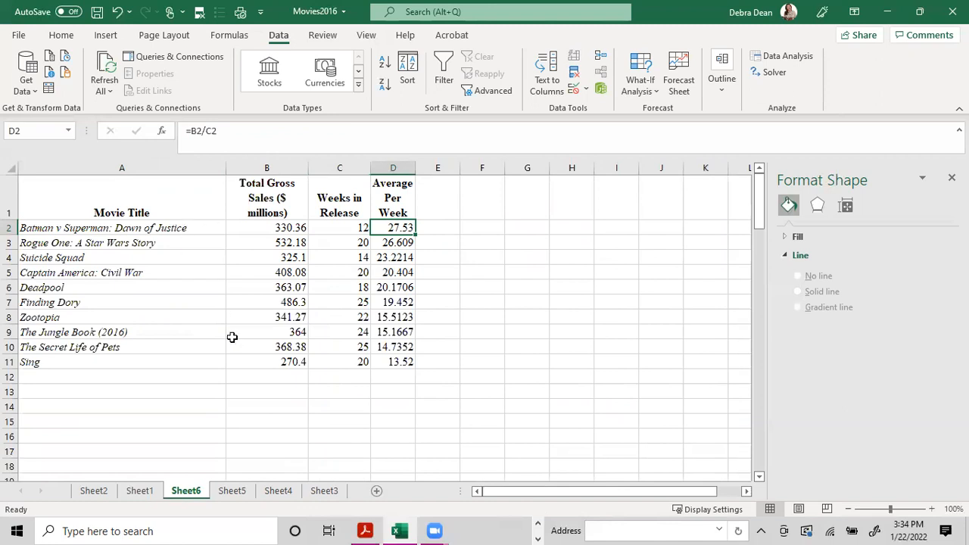
pyautogui.click(38, 362)
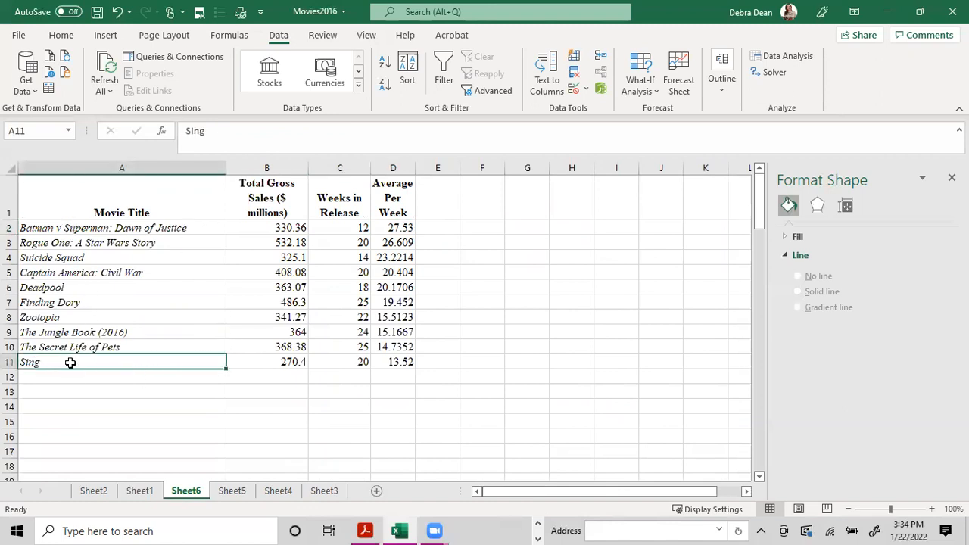
pyautogui.click(411, 362)
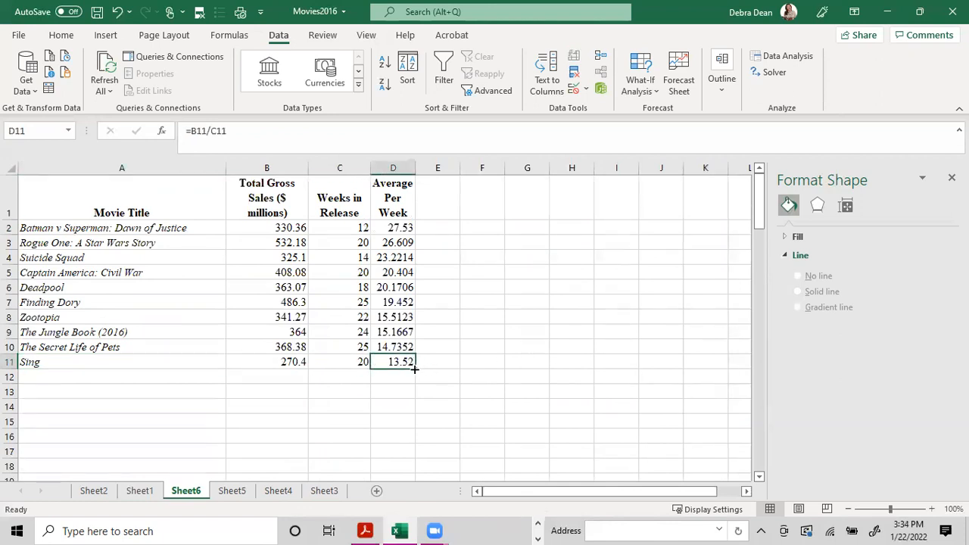
pyautogui.click(354, 363)
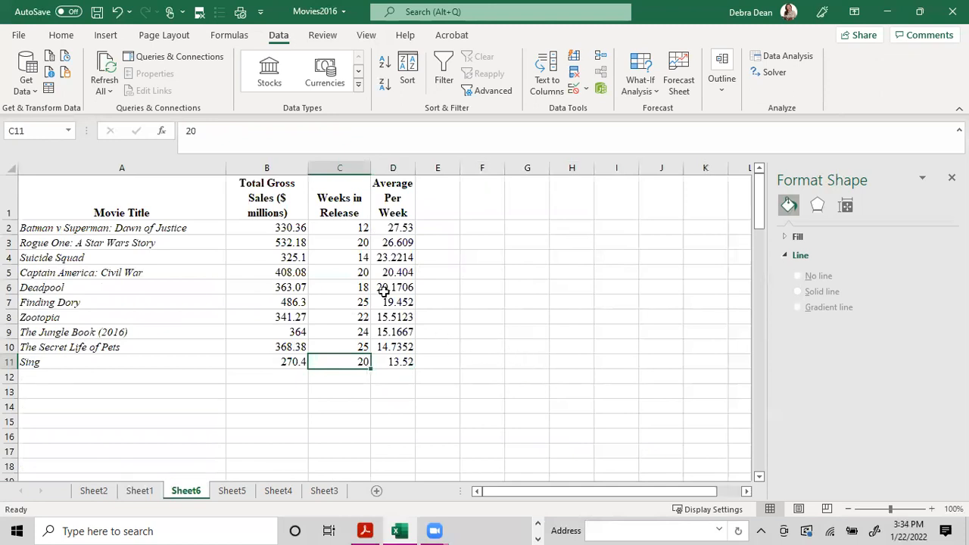
pyautogui.click(395, 228)
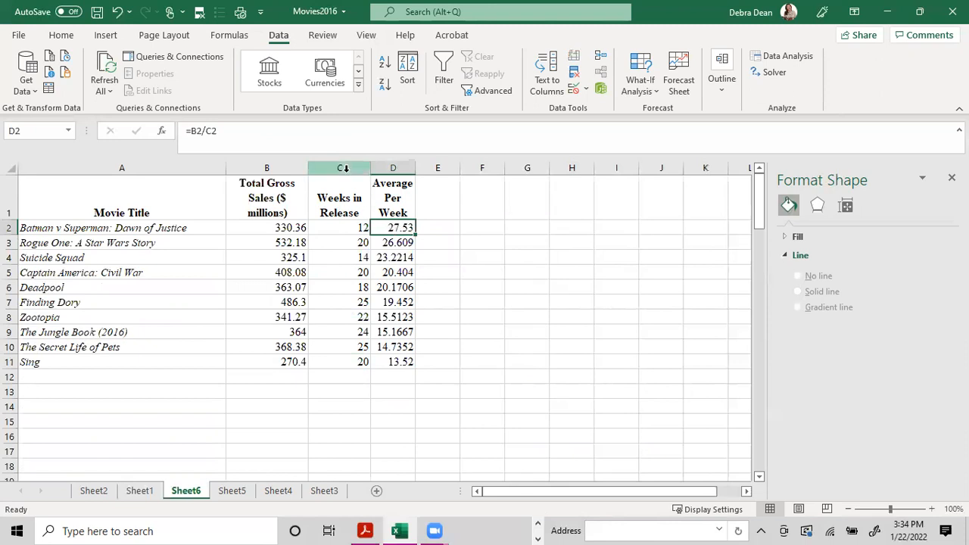
# Try to delete the Total Gross Sales and Weeks in Release columns, and undo the deletion
pyautogui.moveTo(347, 165); pyautogui.dragTo(288, 165)
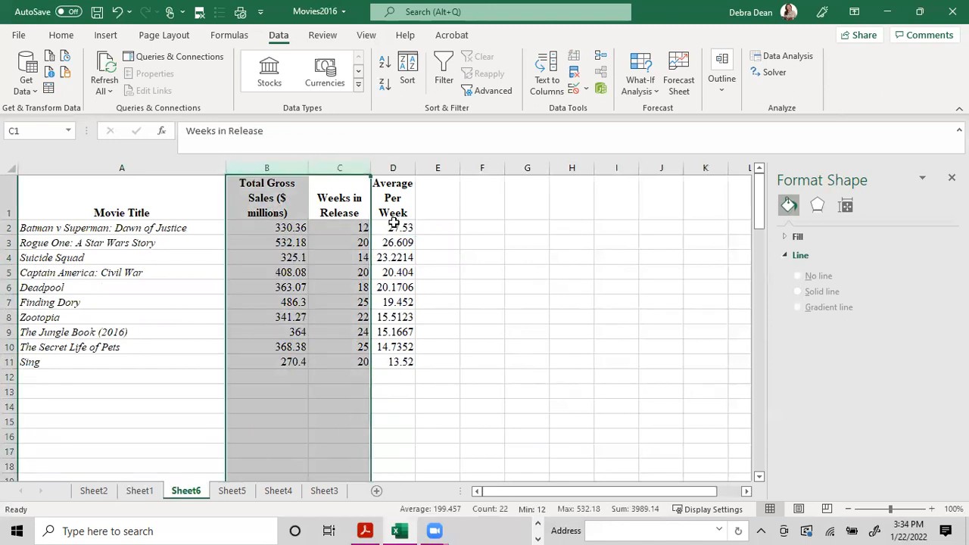
pyautogui.rightClick(316, 272)
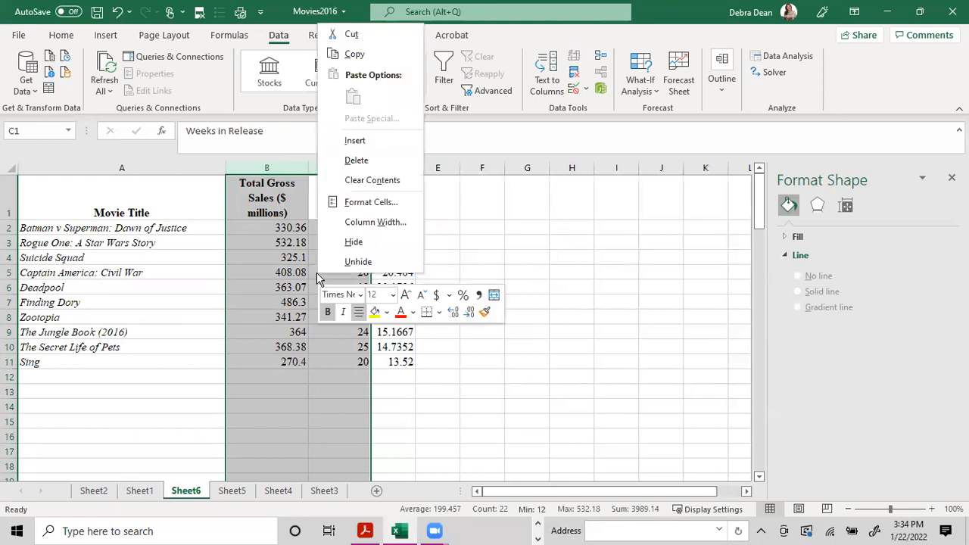
pyautogui.click(360, 163)
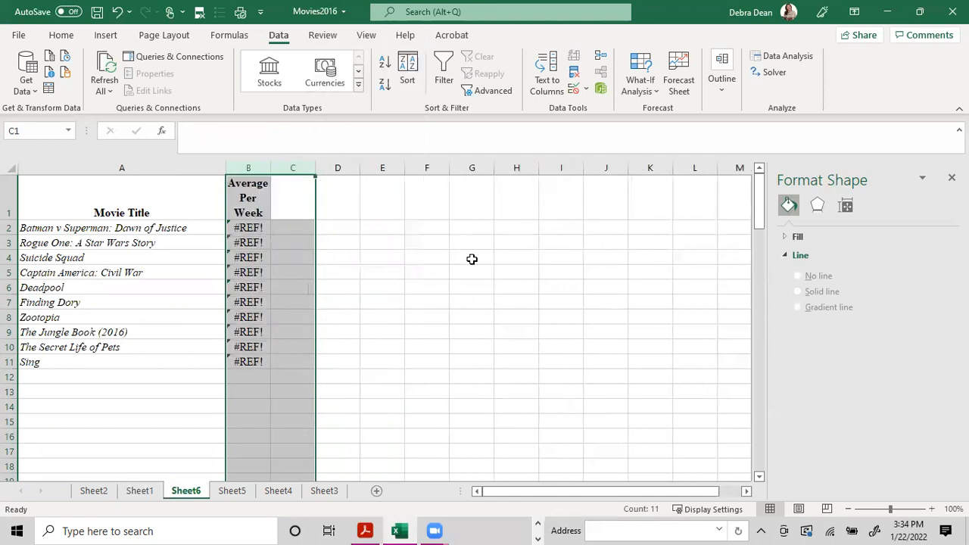
pyautogui.click(117, 11)
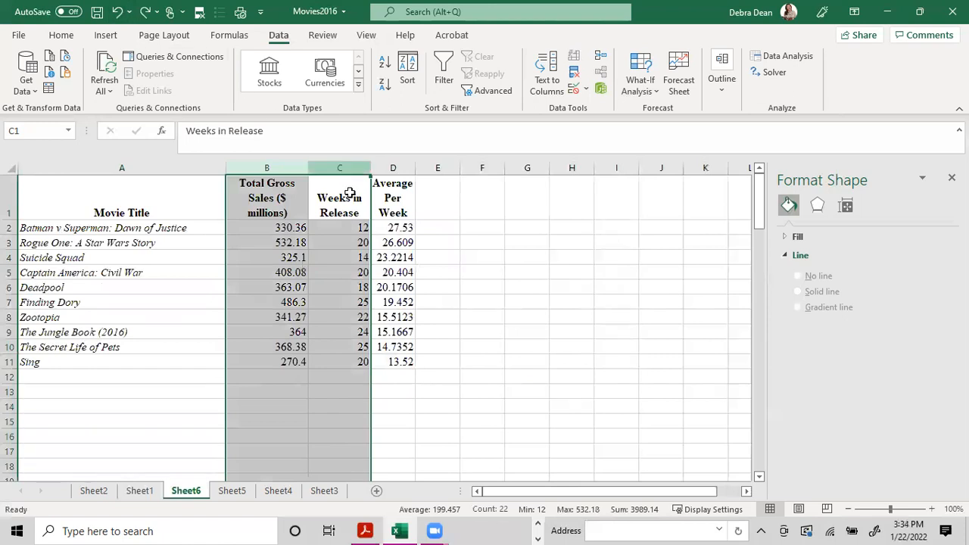
# Replace the weekly-average formulas in D2:D11 with their values by copying them and using Paste Special with Values in place
pyautogui.click(391, 228)
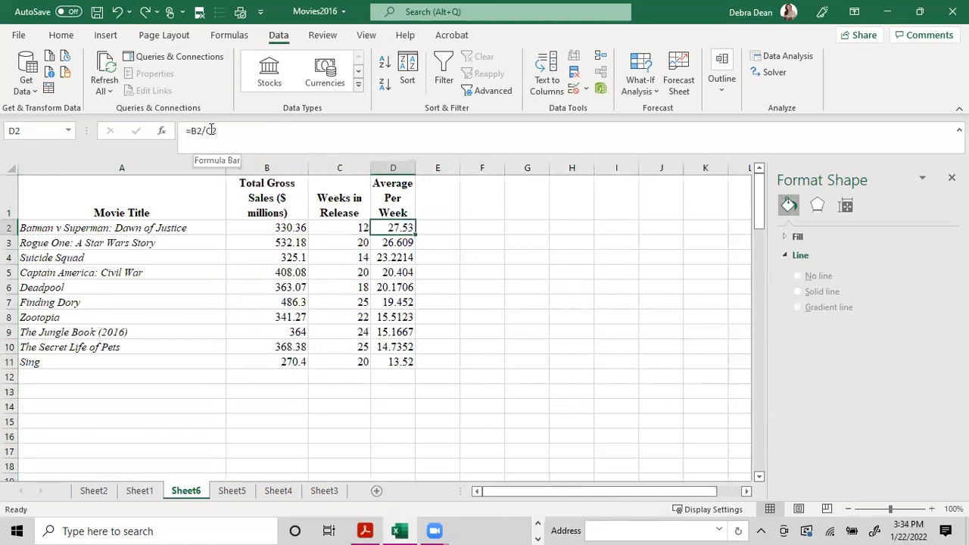
pyautogui.moveTo(352, 227); pyautogui.dragTo(267, 227)
pyautogui.click(417, 226)
pyautogui.click(402, 228)
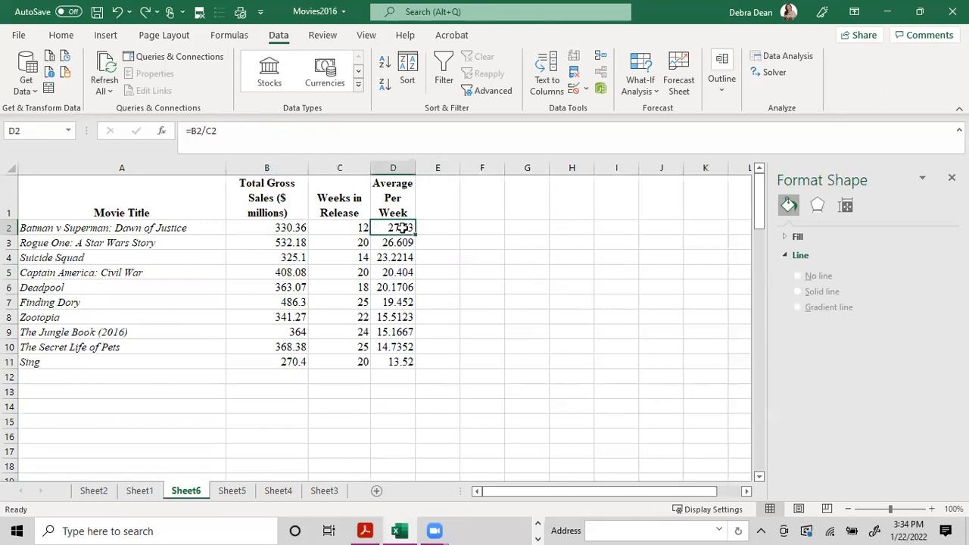
pyautogui.moveTo(402, 227); pyautogui.dragTo(401, 362)
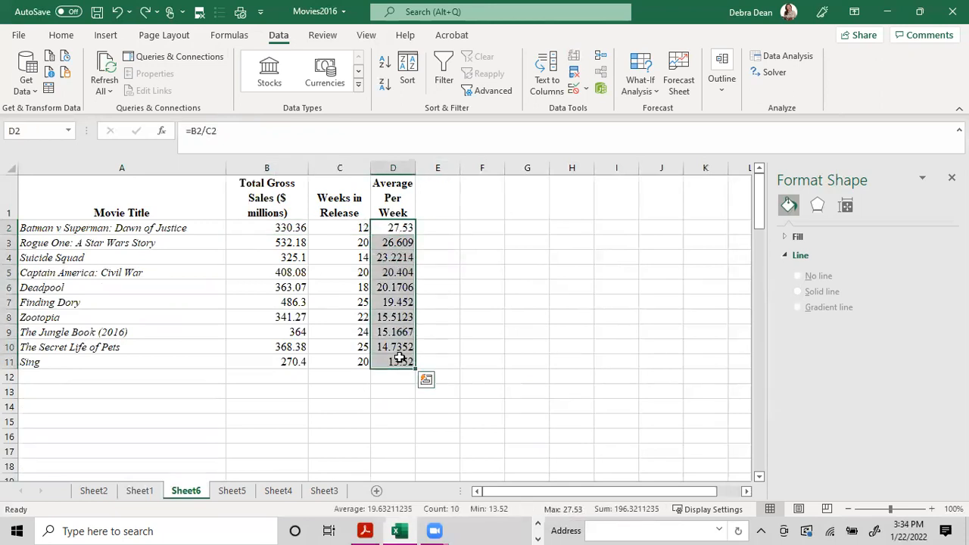
pyautogui.rightClick(399, 351)
pyautogui.click(440, 170)
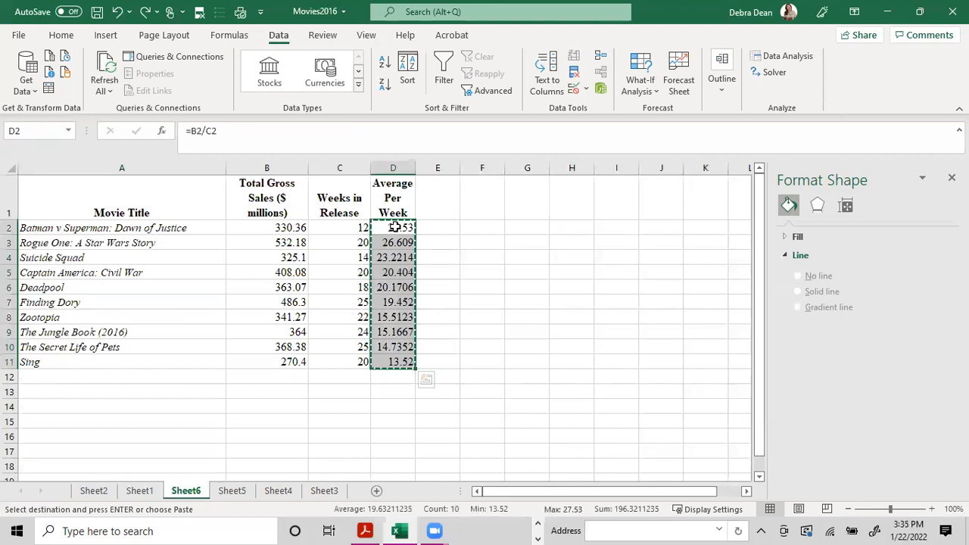
pyautogui.rightClick(399, 235)
pyautogui.click(428, 233)
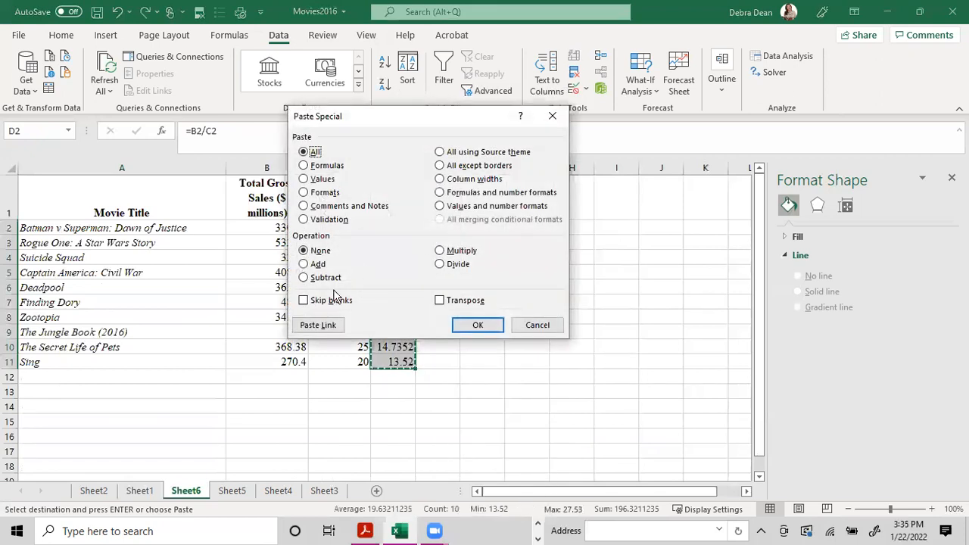
pyautogui.click(304, 178)
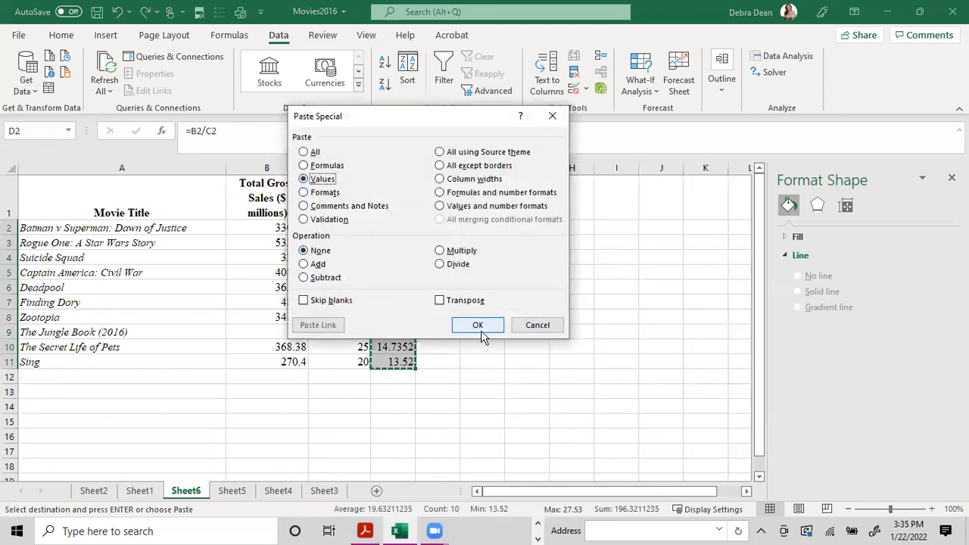
pyautogui.click(477, 324)
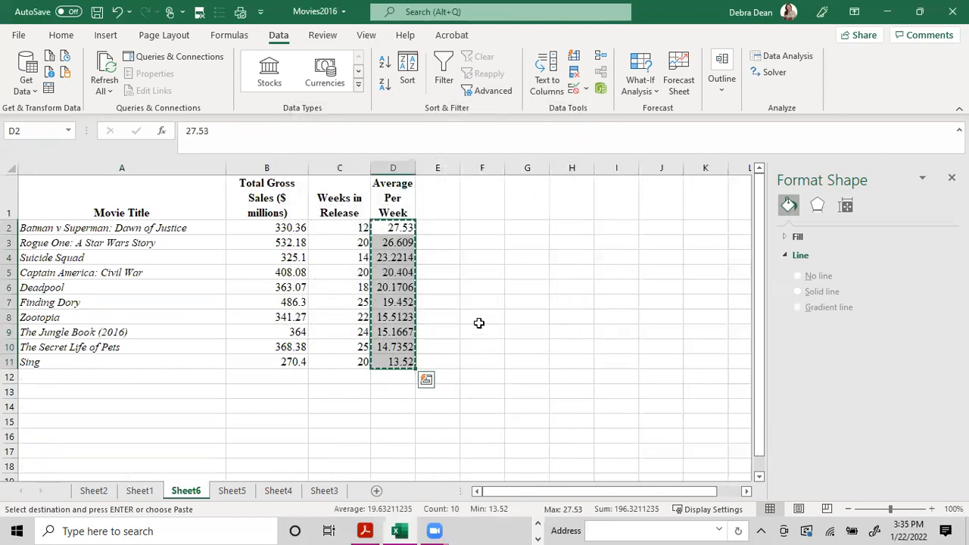
pyautogui.click(383, 227)
# Delete the Total Gross Sales and Weeks in Release columns and autofit the width of the Average Per Week column
pyautogui.moveTo(340, 167); pyautogui.dragTo(288, 167)
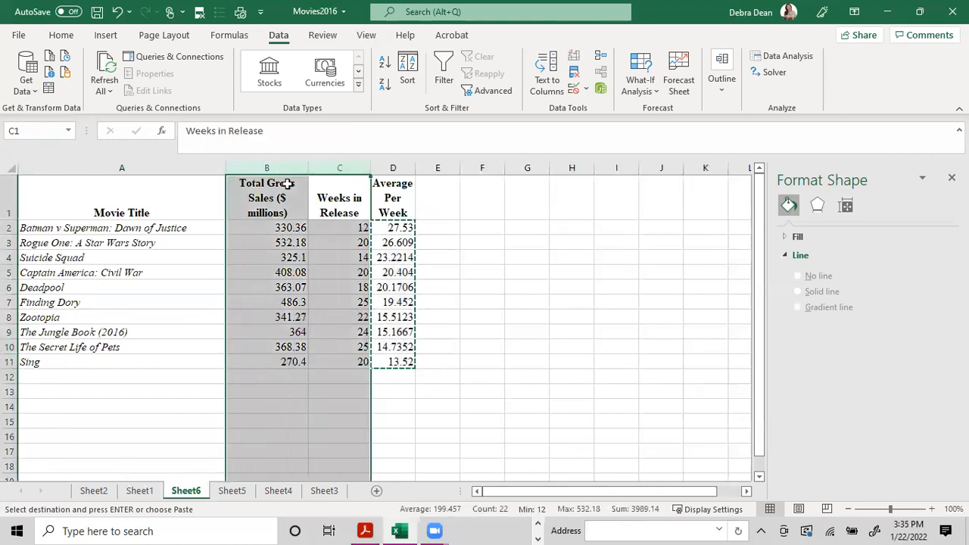
pyautogui.rightClick(290, 168)
pyautogui.click(326, 321)
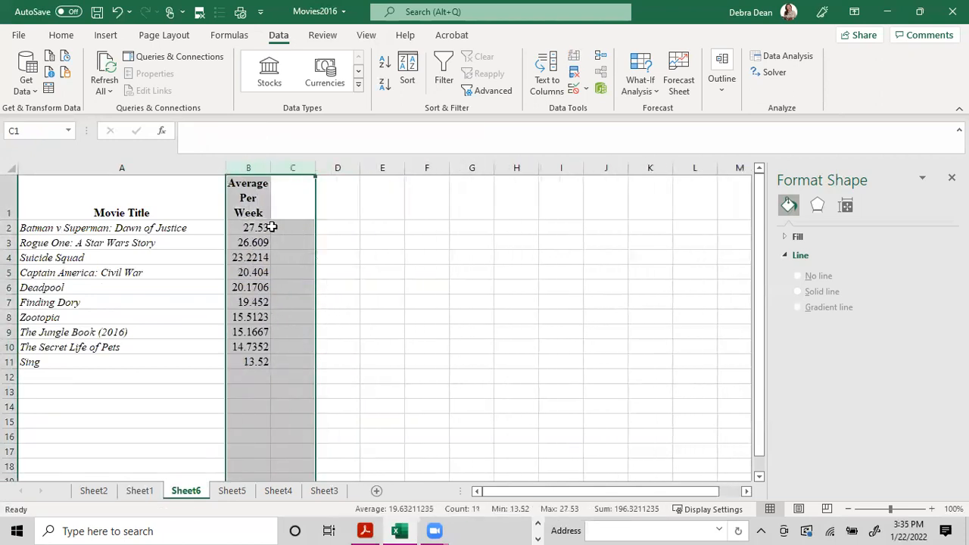
pyautogui.doubleClick(267, 164)
# Extend the heading in B1 to "Average Per Week ($million)"
pyautogui.click(274, 212)
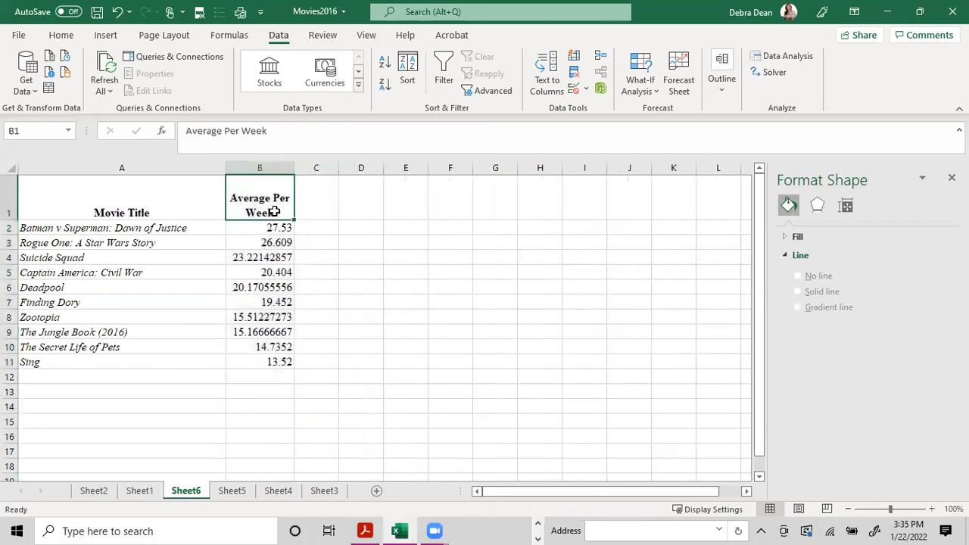
pyautogui.click(294, 131)
pyautogui.write('($Mi')
pyautogui.press('BackSpace')
pyautogui.write('million)')
pyautogui.press('Return')
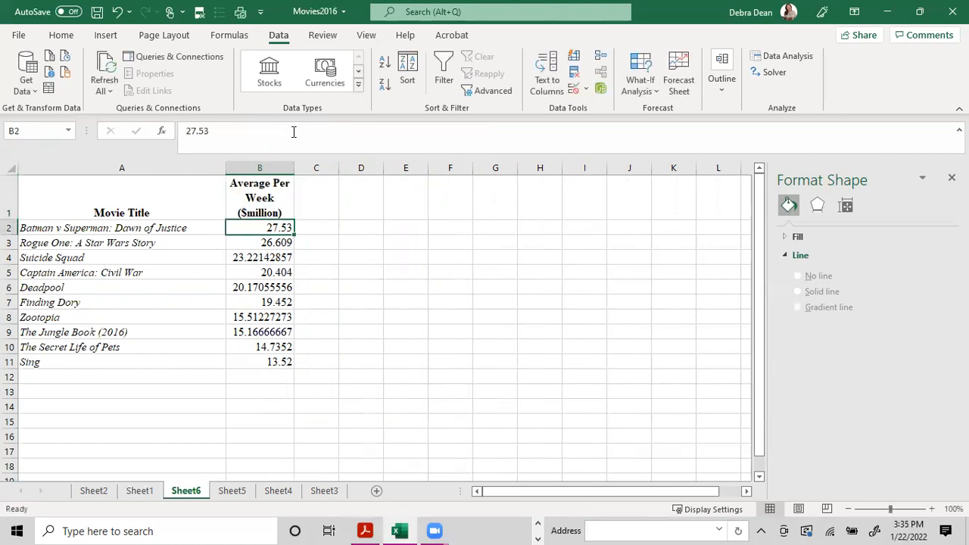
# Insert the recommended funnel chart of the movies' weekly averages and place it beside the data
pyautogui.click(105, 36)
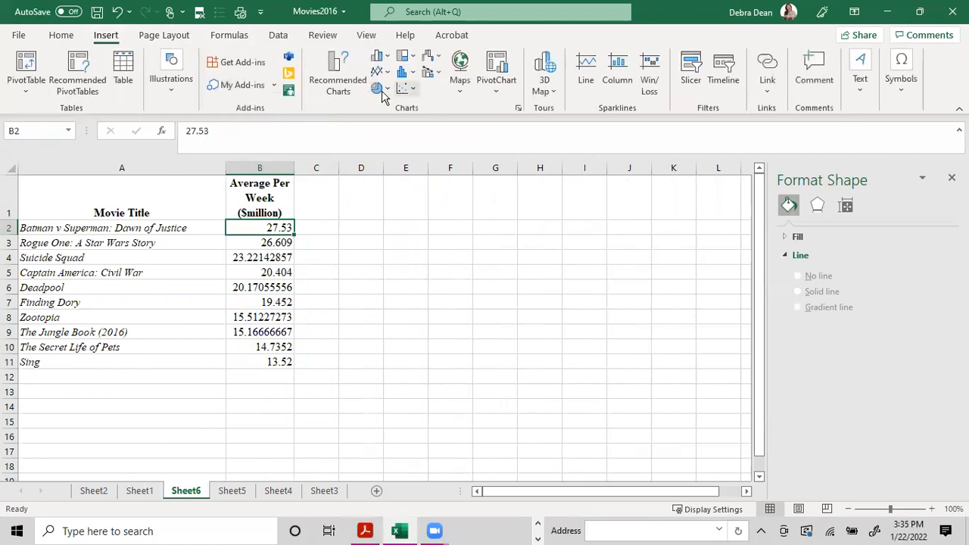
pyautogui.click(338, 89)
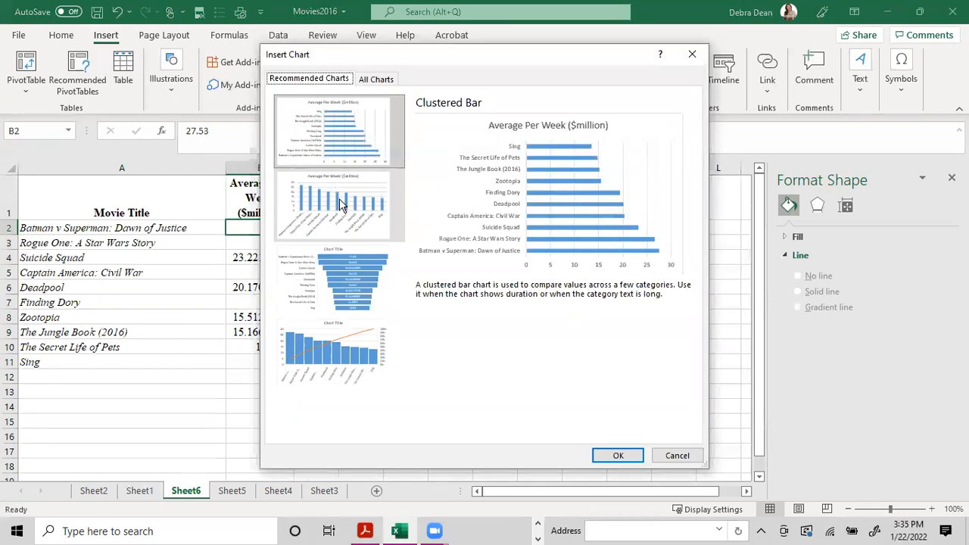
pyautogui.doubleClick(348, 280)
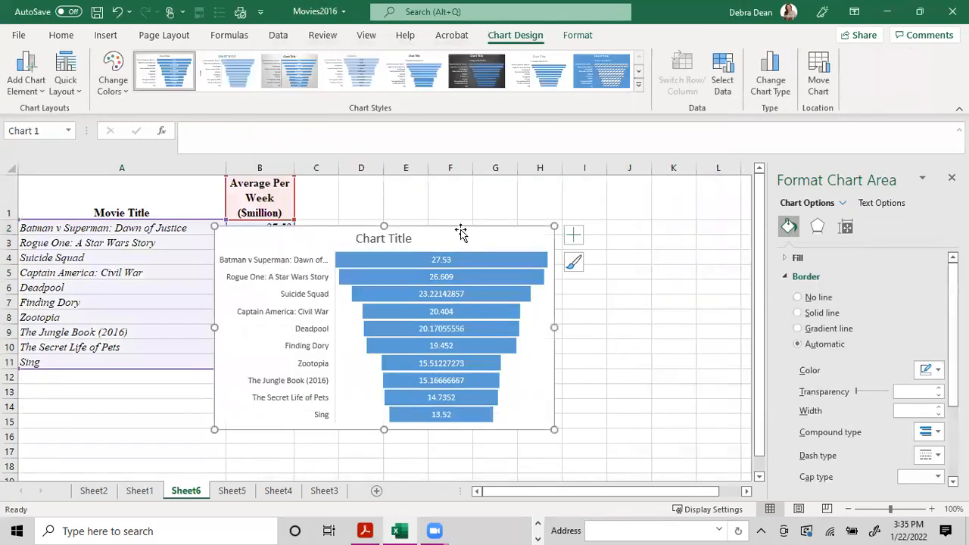
pyautogui.moveTo(458, 228); pyautogui.dragTo(593, 228)
# Replace the funnel chart's title with "Average Per Week ($million)"
pyautogui.click(541, 240)
pyautogui.click(541, 243)
pyautogui.hotkey('ctrl', 'a')
pyautogui.write('Average Per Week')
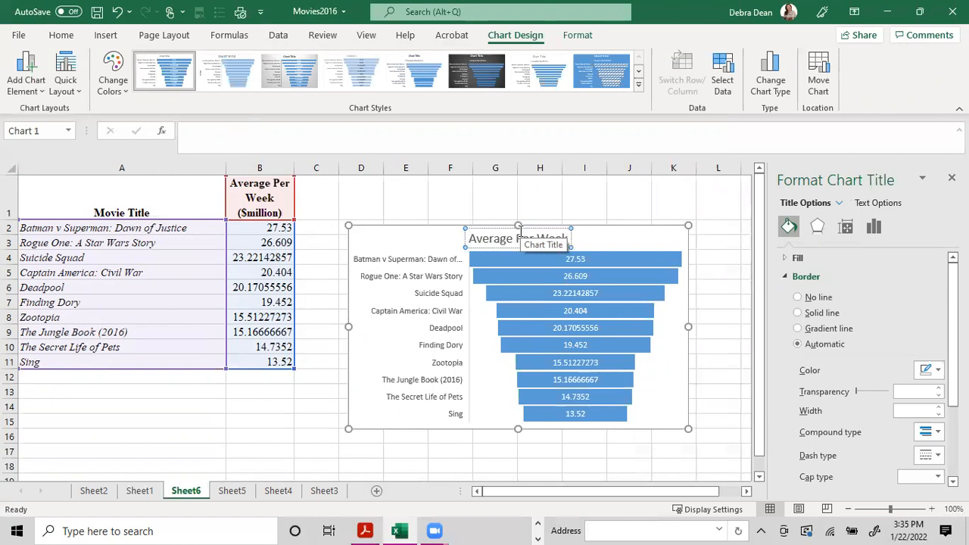
pyautogui.write(' ($mi')
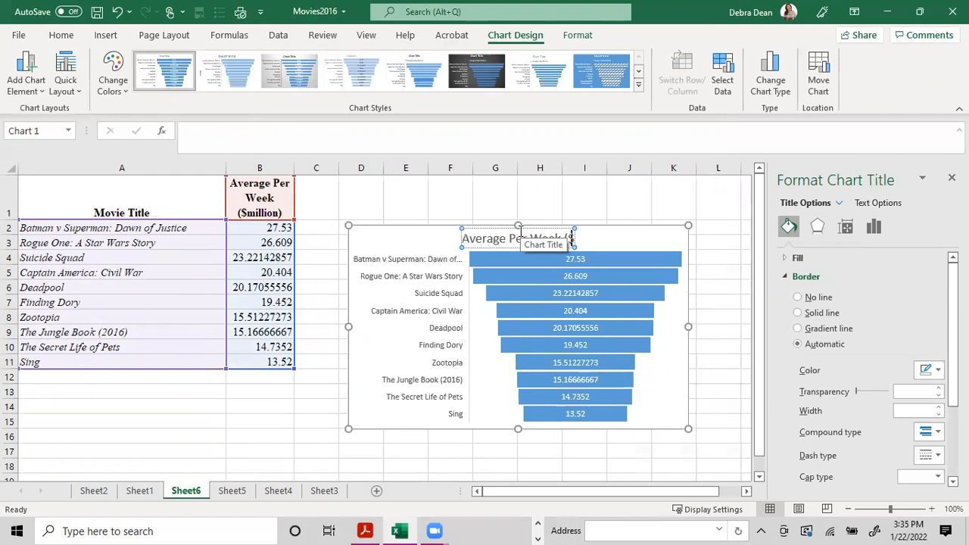
pyautogui.write('llion)')
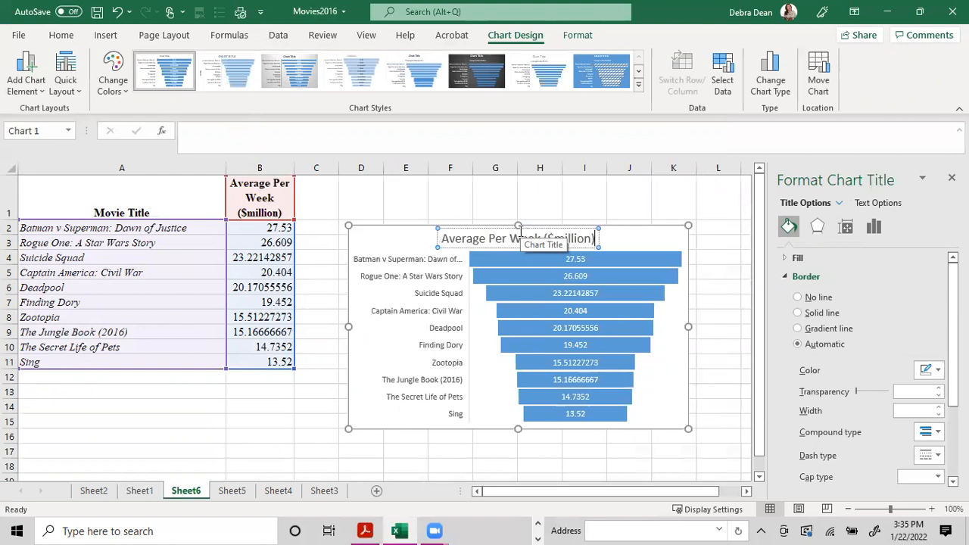
pyautogui.click(723, 378)
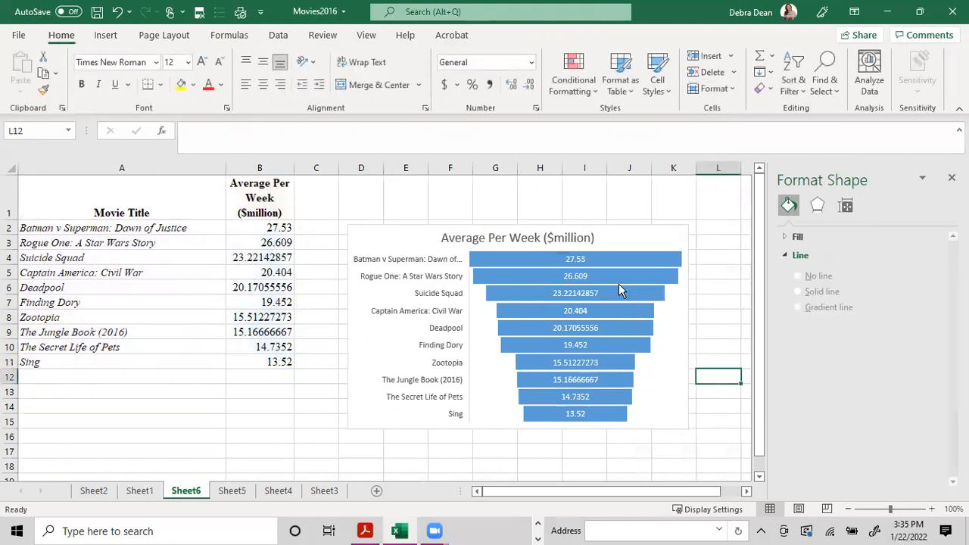
# Apply the Accounting number format with dollar signs to the weekly averages in B2:B11 that feed the chart labels
pyautogui.click(573, 367)
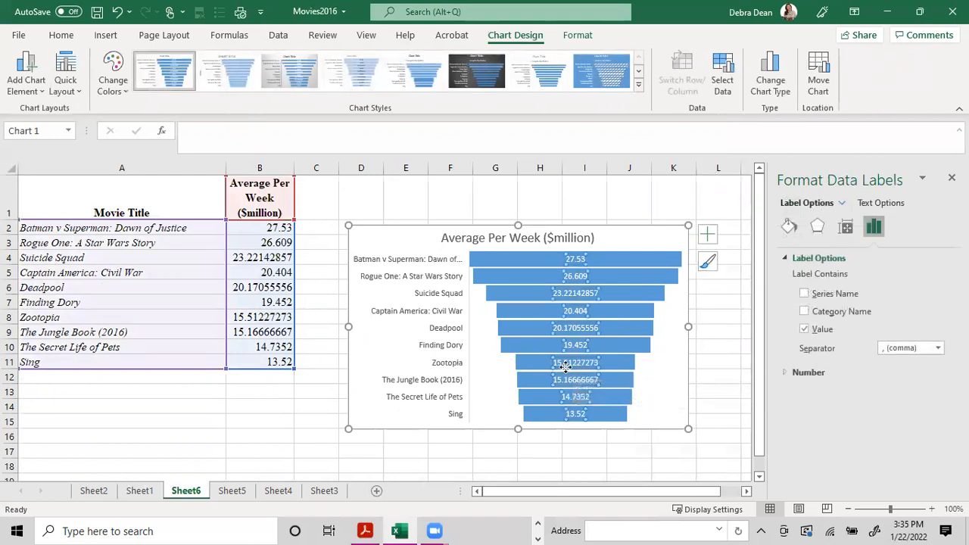
pyautogui.click(60, 35)
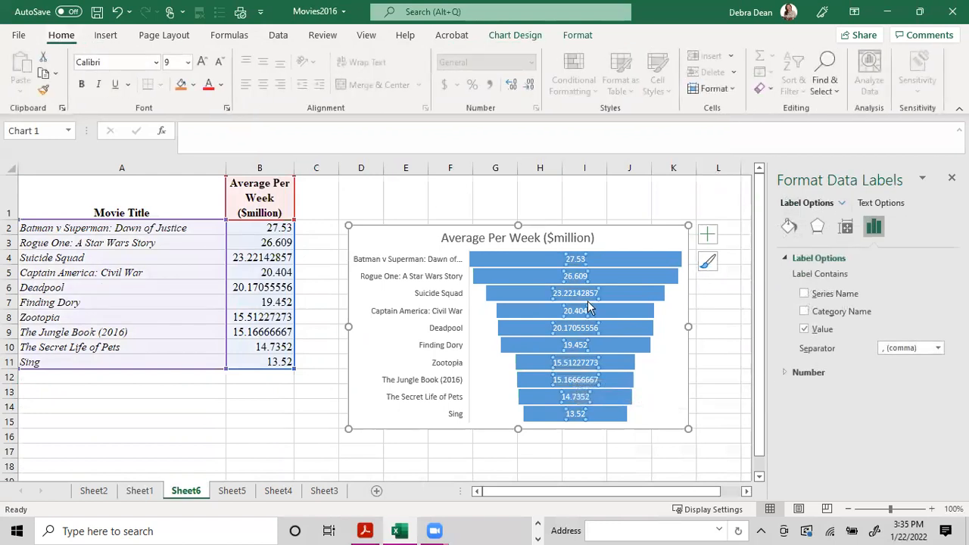
pyautogui.click(264, 229)
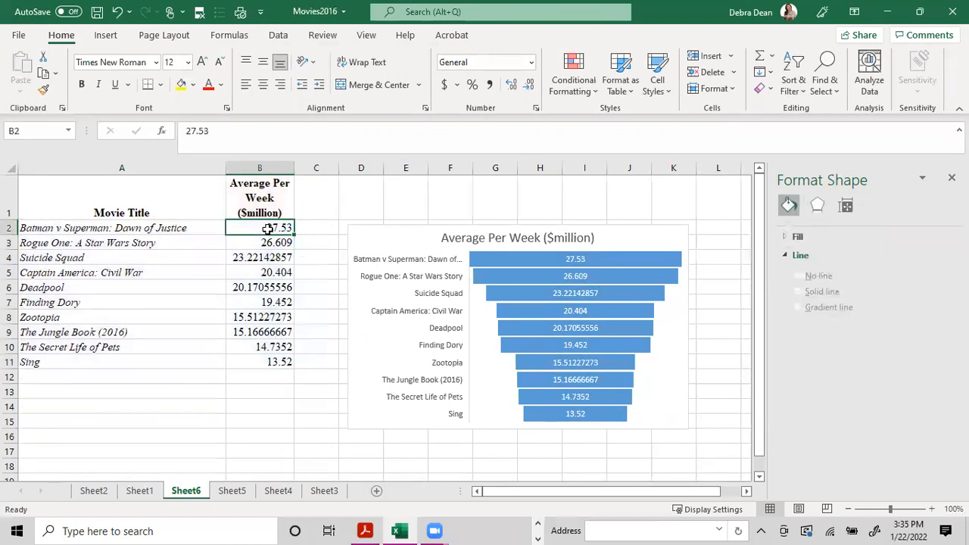
pyautogui.moveTo(266, 229); pyautogui.dragTo(271, 363)
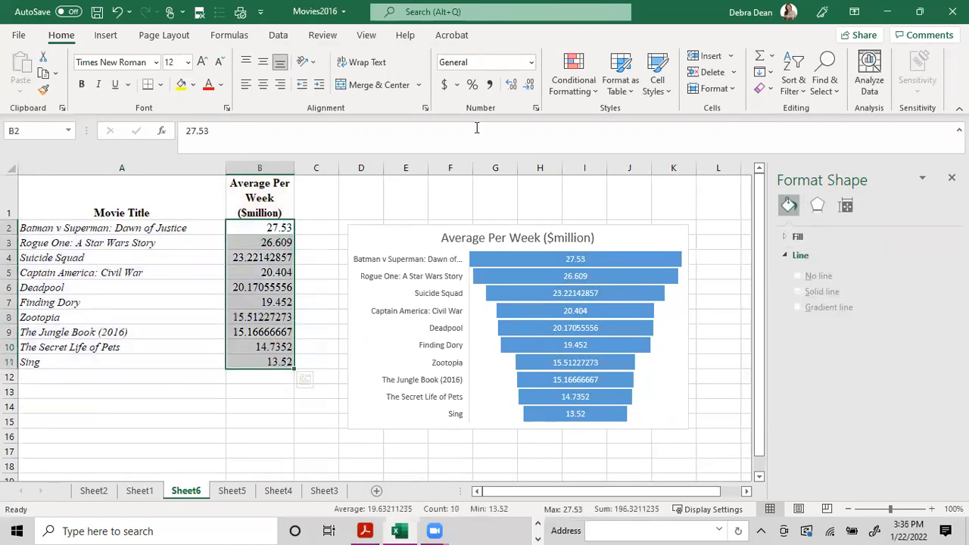
pyautogui.click(445, 84)
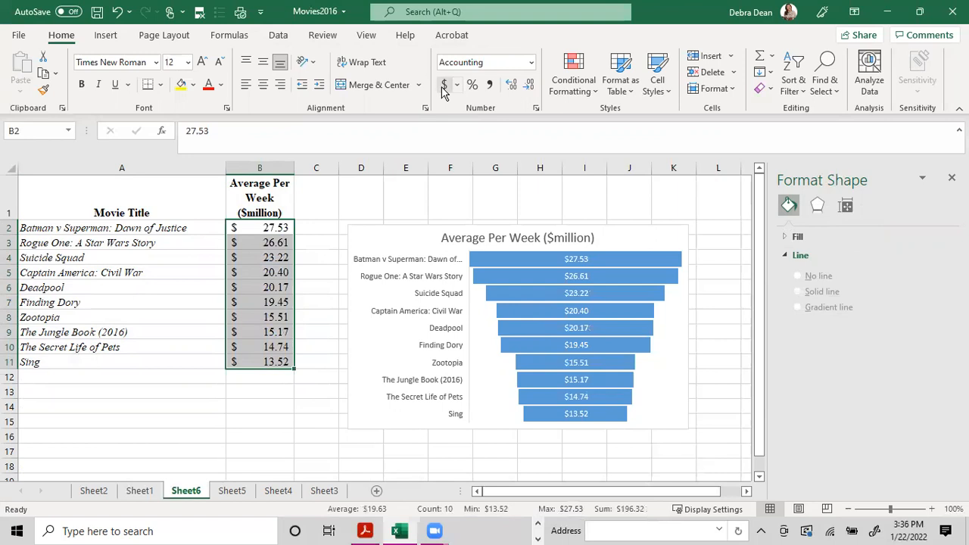
# Try showing the weekly averages in B2:B11 as whole dollars, and restore two decimal places
pyautogui.click(530, 88)
pyautogui.click(529, 88)
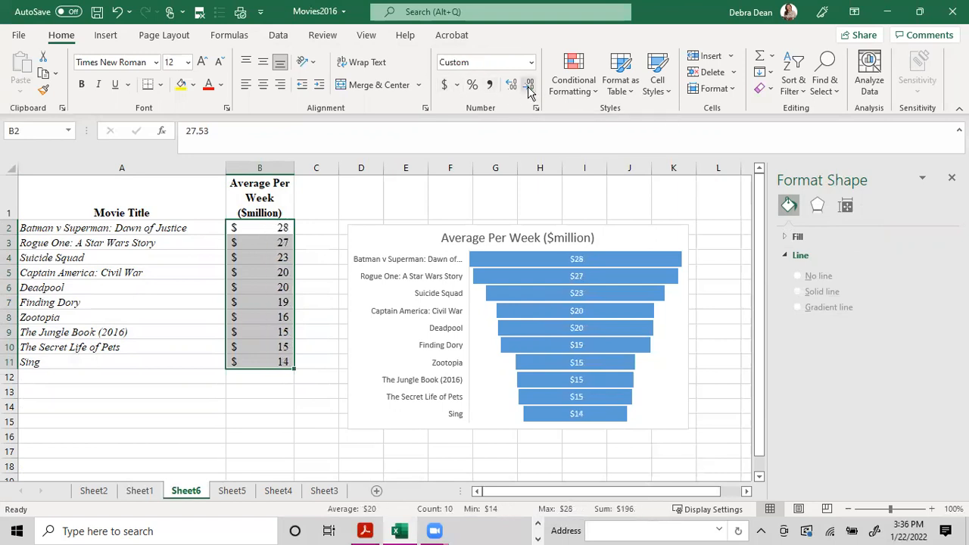
pyautogui.click(512, 88)
pyautogui.click(512, 88)
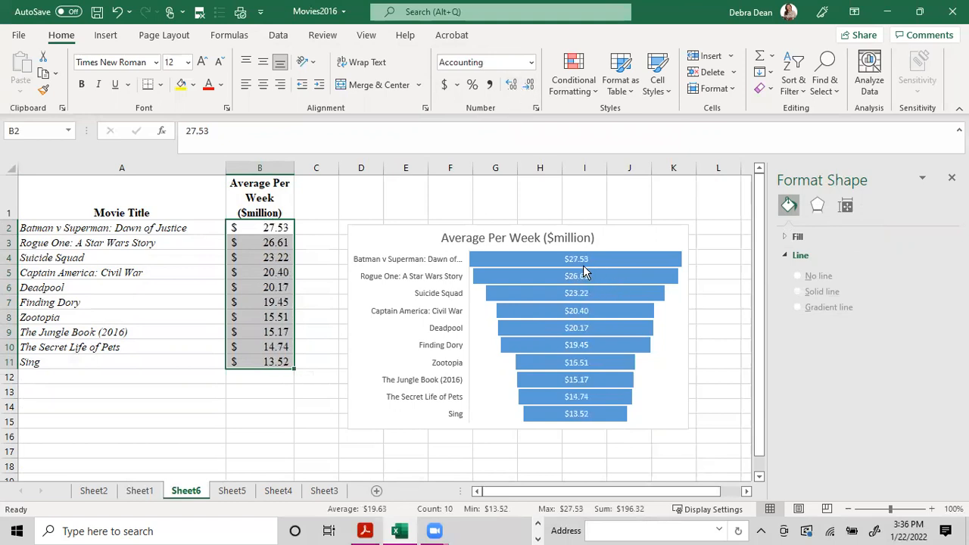
pyautogui.moveTo(583, 270)
pyautogui.click(657, 239)
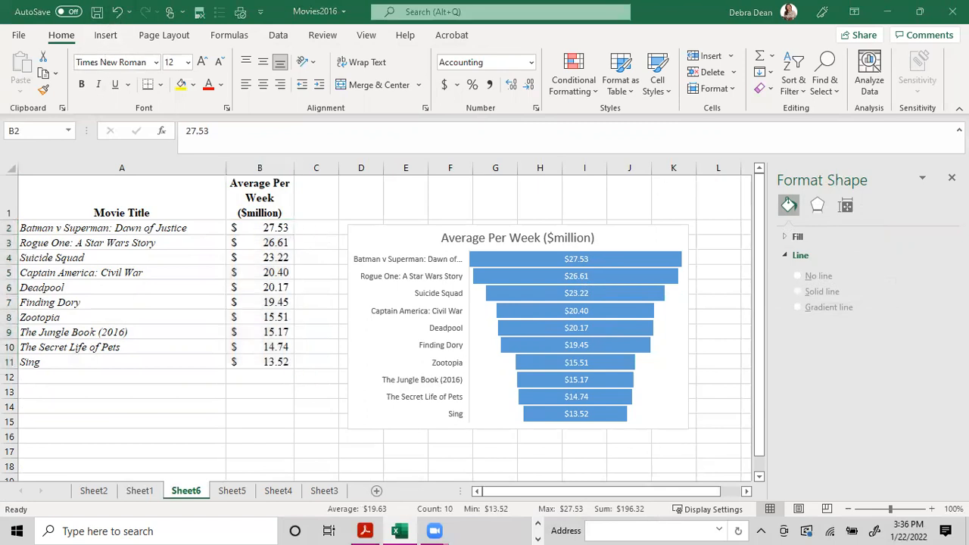